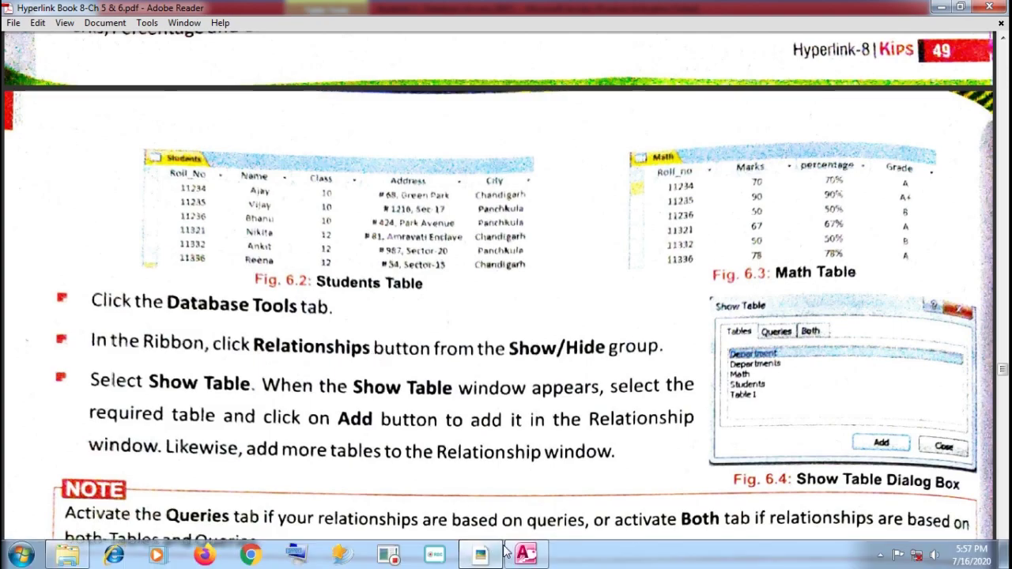
Switch to Microsoft Access and open the Relationships window of the Students 1 database.
{"action": "left_click", "coordinate": [528, 553]}
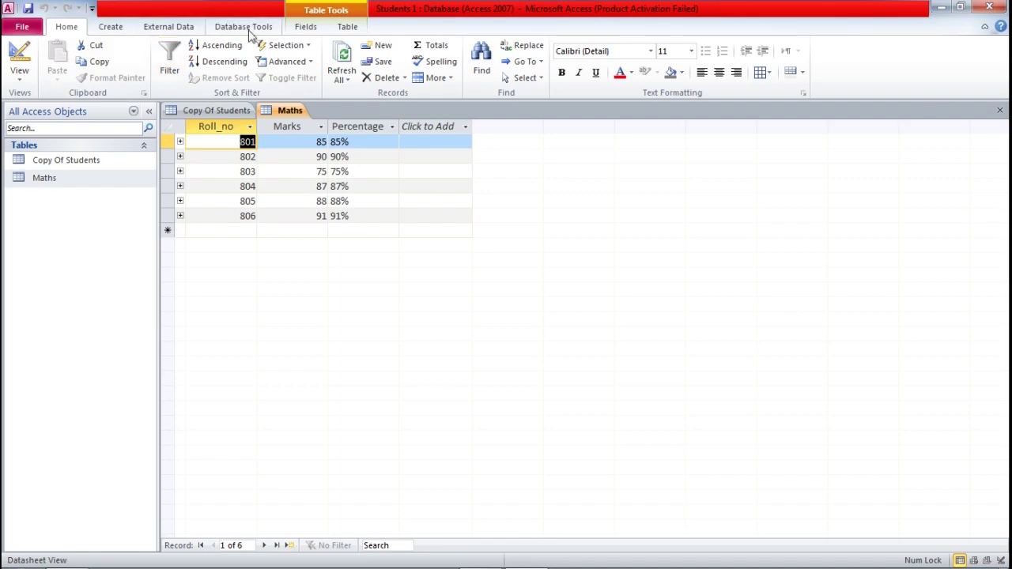
{"action": "left_click", "coordinate": [245, 27]}
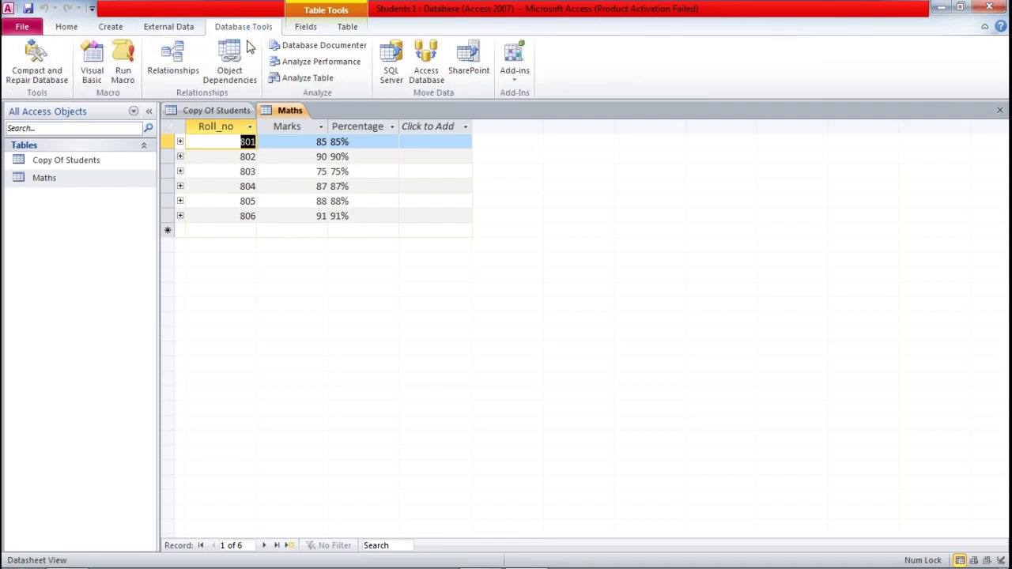
{"action": "left_click", "coordinate": [182, 71]}
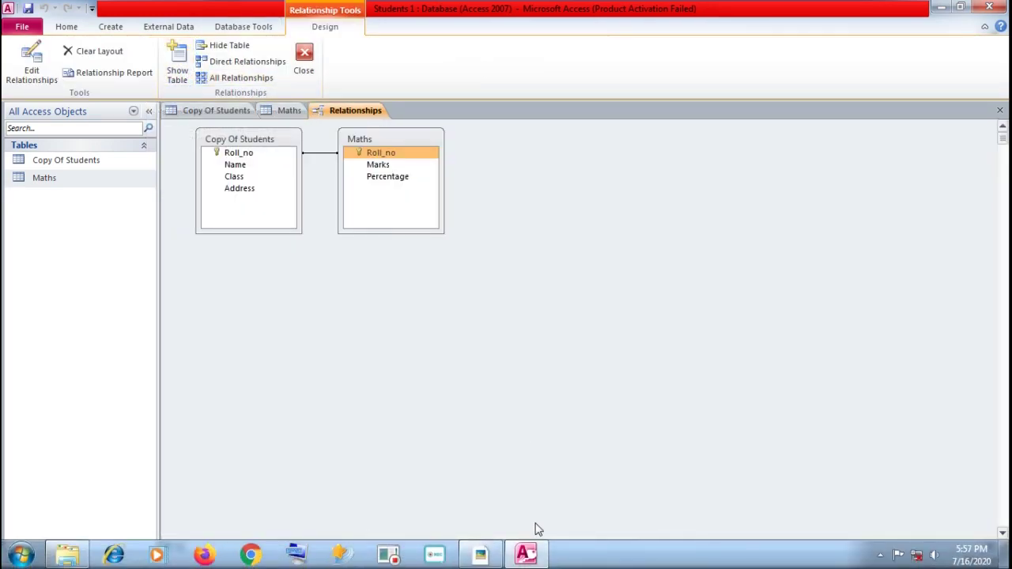
Check the textbook's Show Table instructions in Adobe Reader, then return to Microsoft Access and open the Show Table dialog.
{"action": "left_click", "coordinate": [481, 560]}
{"action": "scroll", "coordinate": [283, 356], "scroll_direction": "down", "scroll_amount": 2}
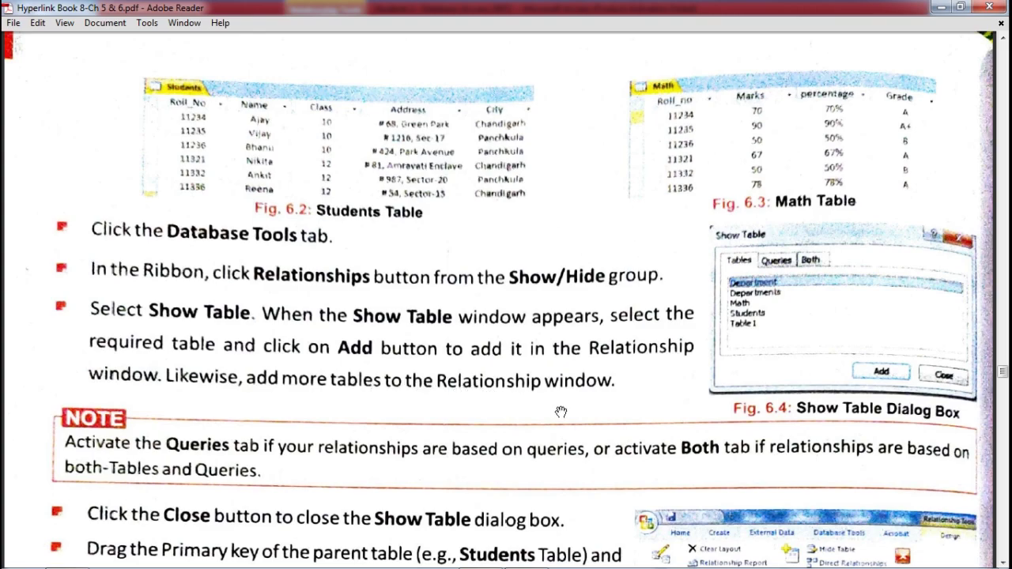
{"action": "mouse_move", "coordinate": [565, 560]}
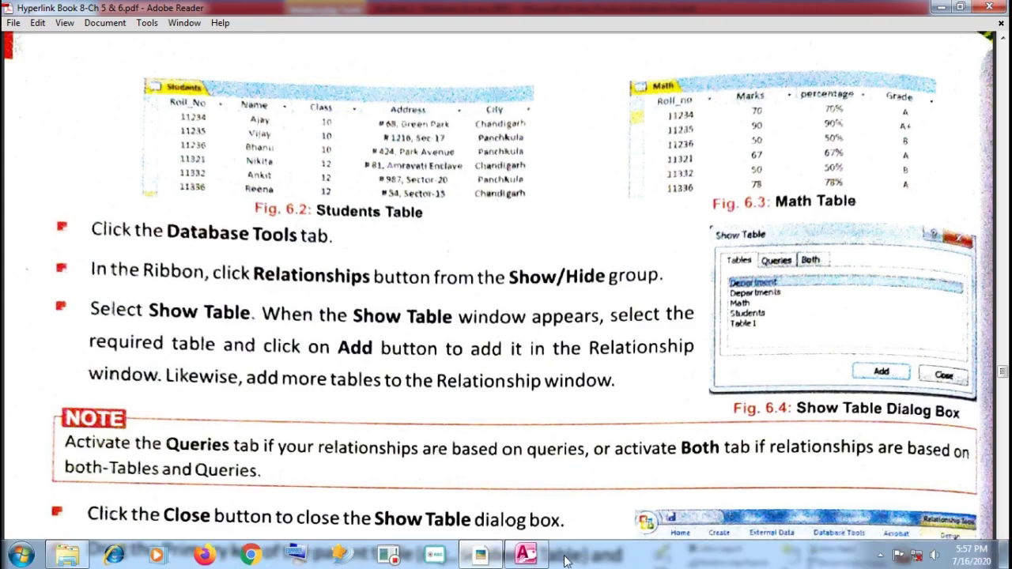
{"action": "left_click", "coordinate": [517, 556]}
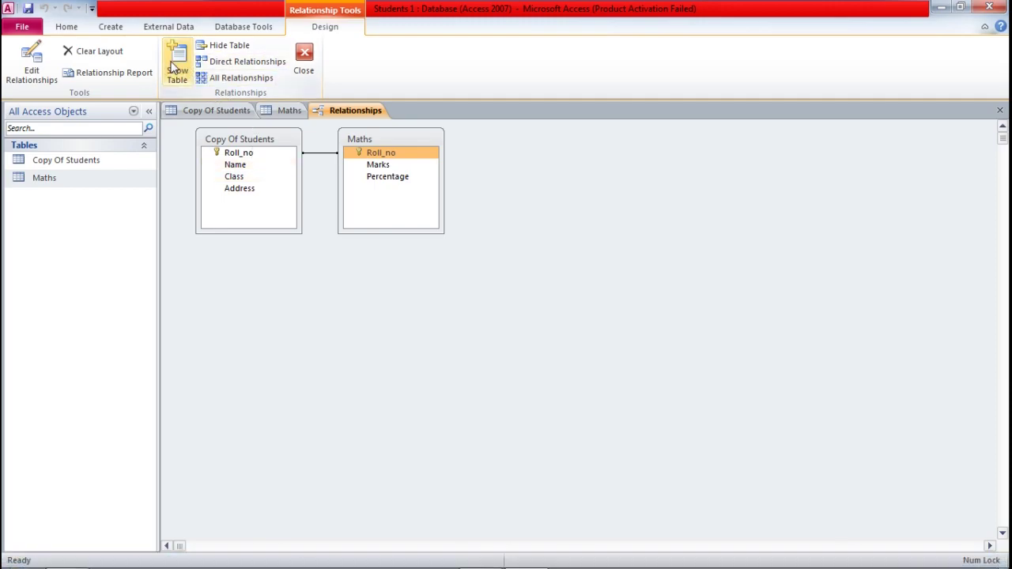
{"action": "left_click", "coordinate": [176, 62]}
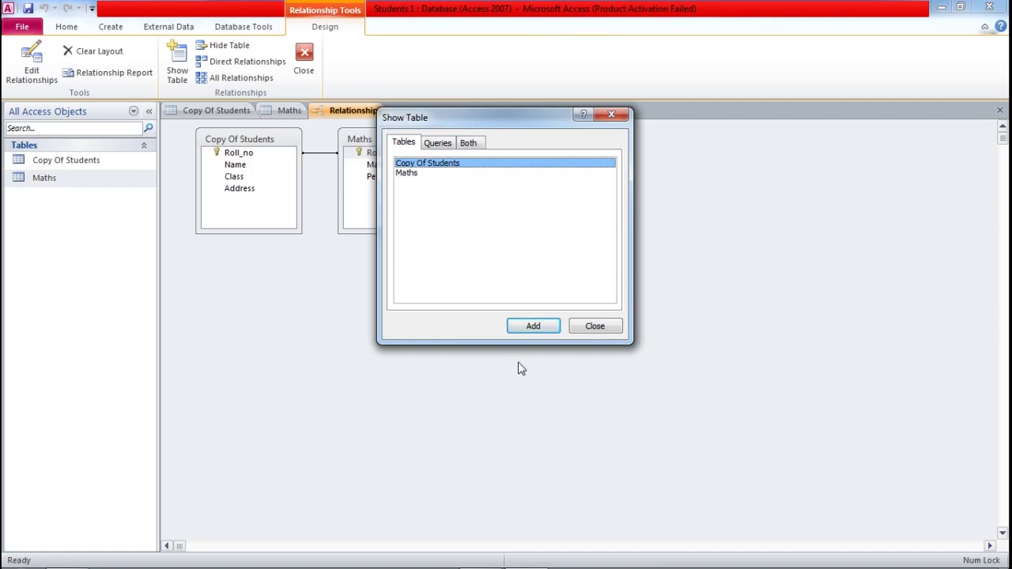
Add the Copy Of Students and Maths tables to the relationships layout from the combined tables and queries list, and close the dialog.
{"action": "mouse_move", "coordinate": [525, 567]}
{"action": "left_click", "coordinate": [479, 561]}
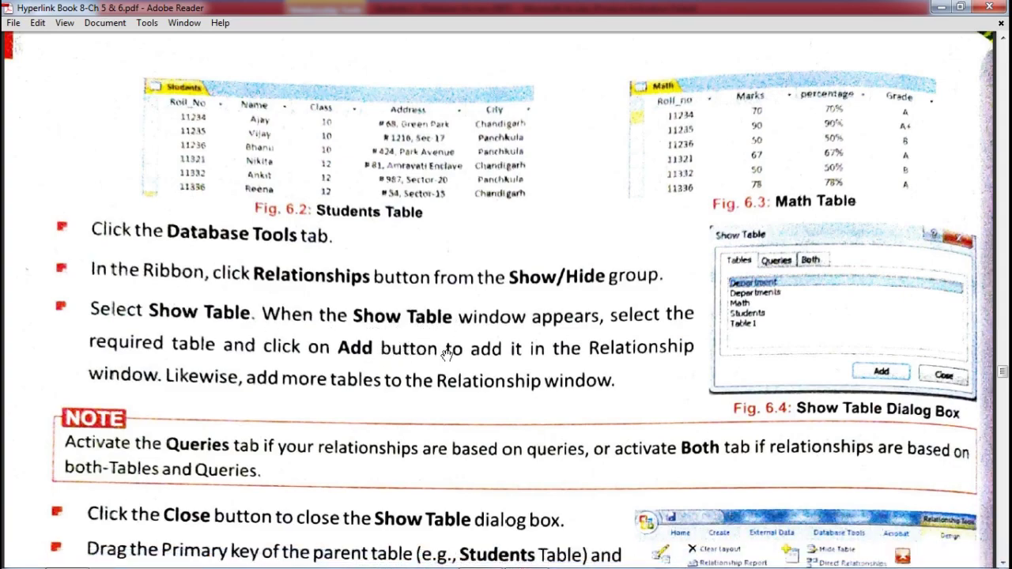
{"action": "left_click", "coordinate": [525, 559]}
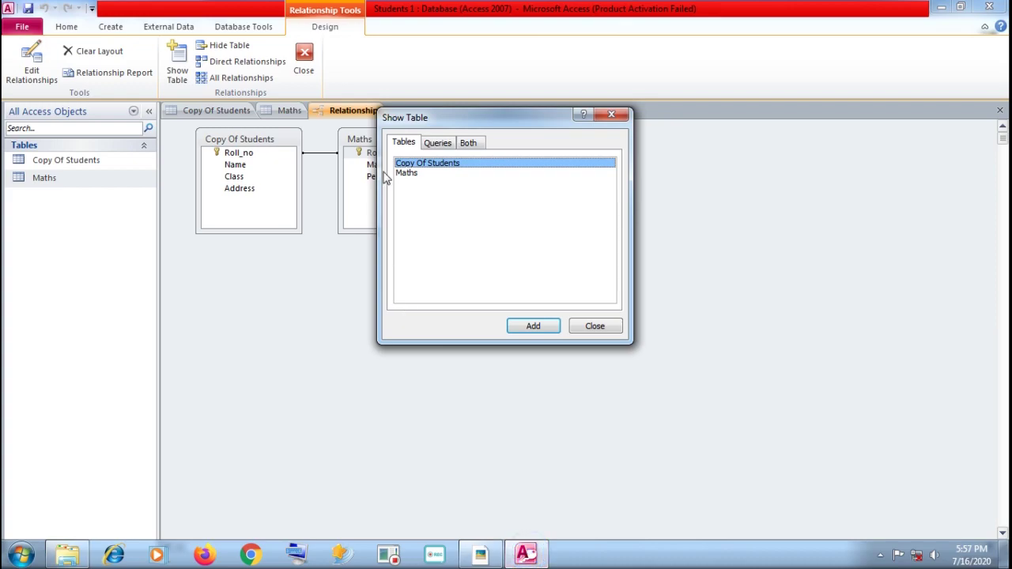
{"action": "left_click", "coordinate": [469, 147]}
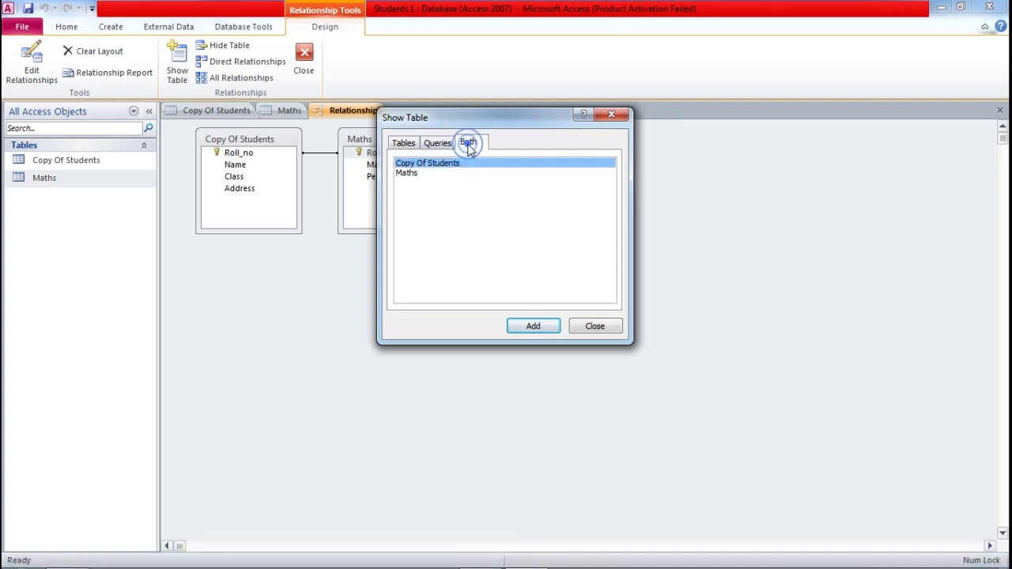
{"action": "left_click", "coordinate": [533, 325]}
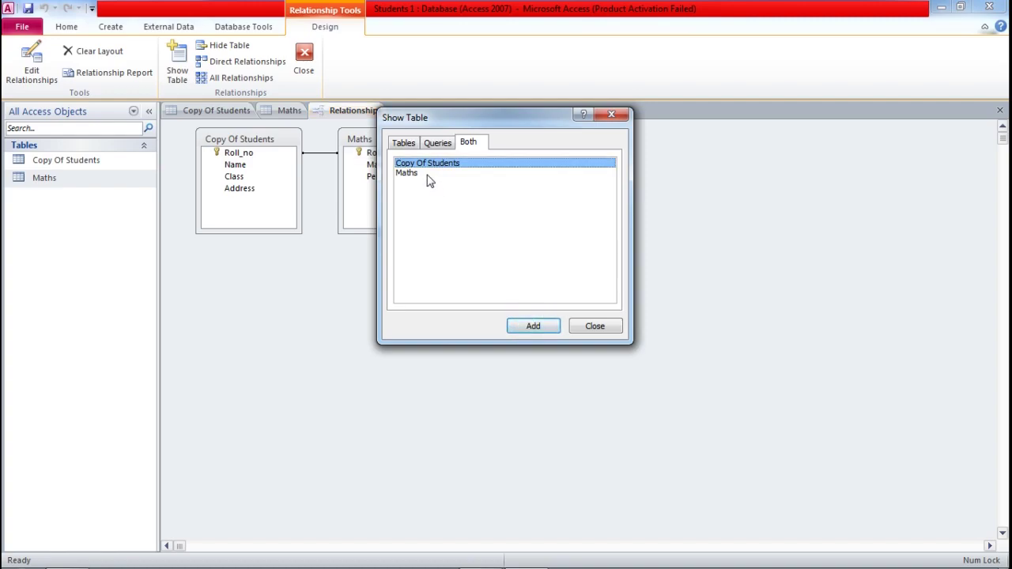
{"action": "left_click", "coordinate": [426, 173]}
{"action": "left_click", "coordinate": [526, 328]}
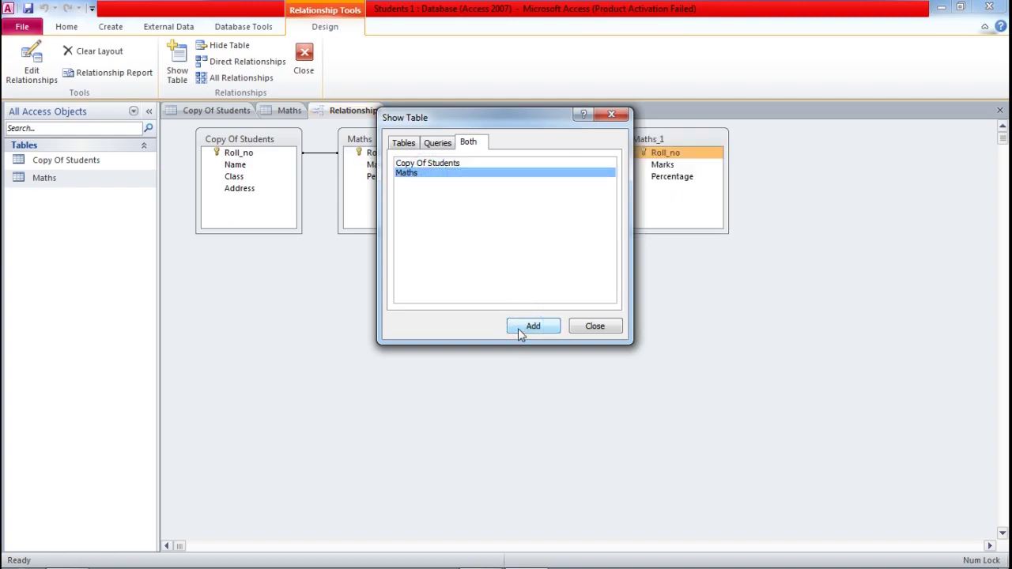
{"action": "left_click", "coordinate": [595, 327]}
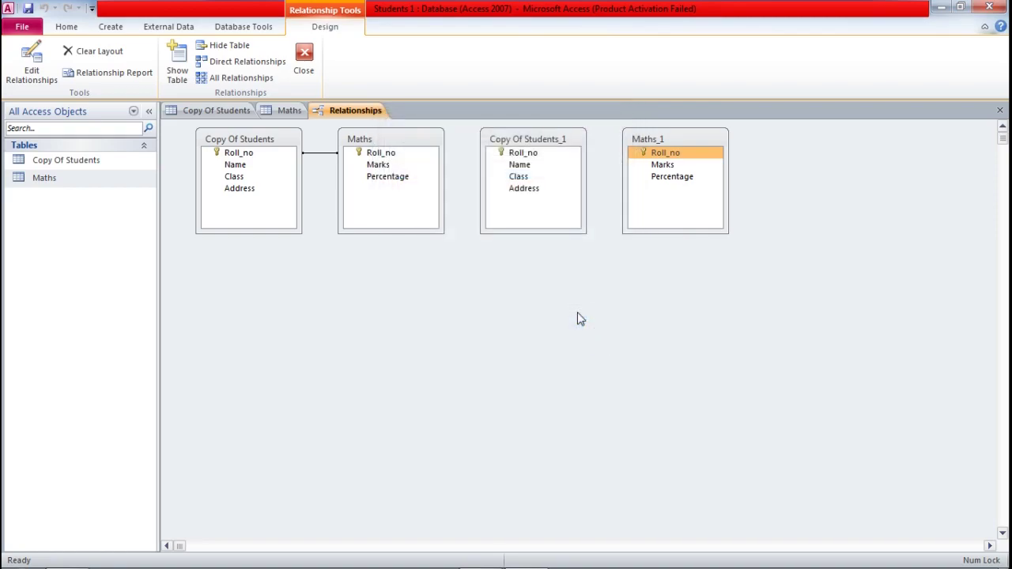
Consult the textbook in Adobe Reader, then in Microsoft Access start a relationship from Copy Of Students_1's Roll_no to Maths_1's Roll_no.
{"action": "mouse_move", "coordinate": [558, 547]}
{"action": "left_click", "coordinate": [480, 554]}
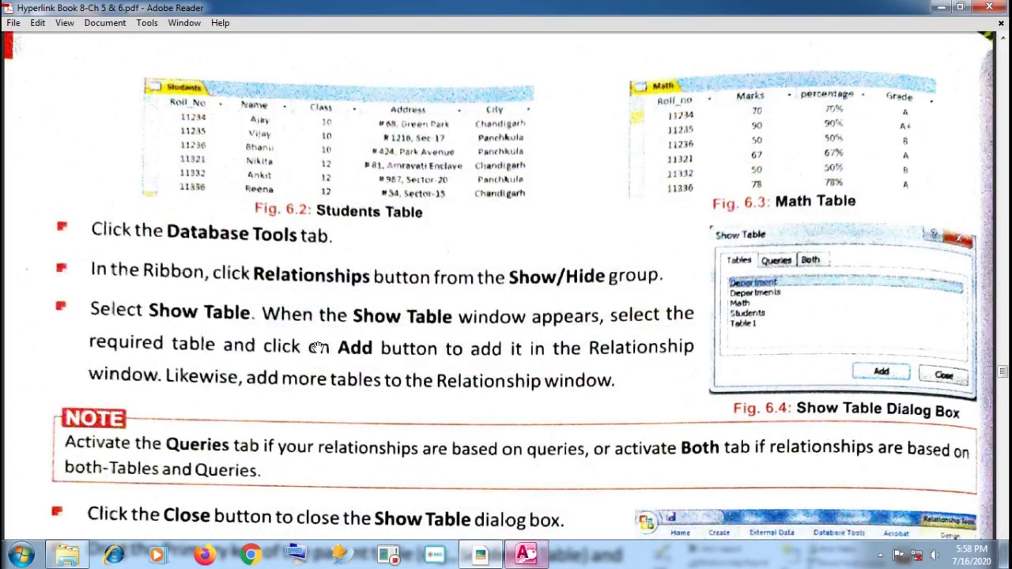
{"action": "scroll", "coordinate": [317, 348], "scroll_direction": "down", "scroll_amount": 3}
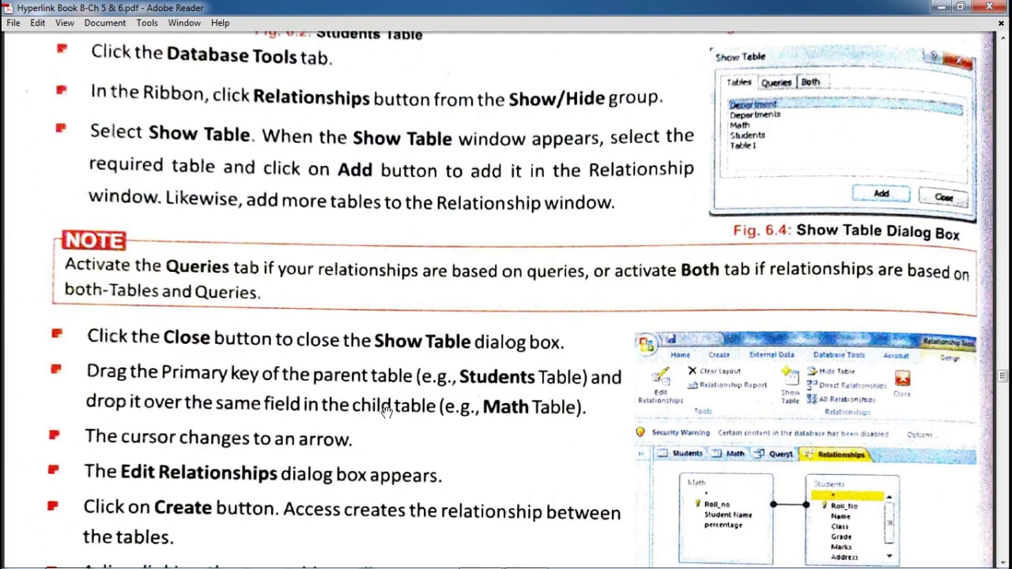
{"action": "mouse_move", "coordinate": [593, 558]}
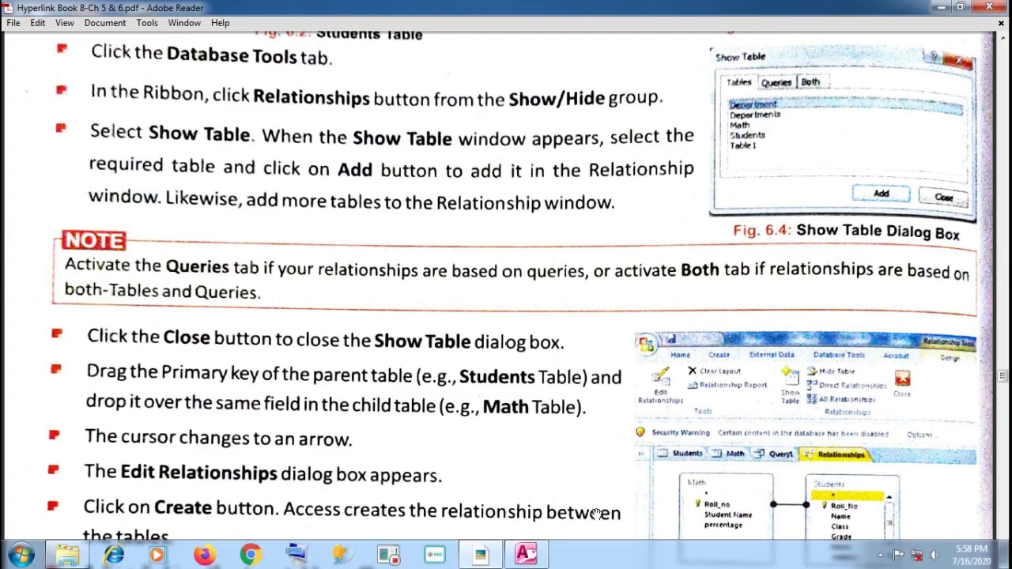
{"action": "left_click", "coordinate": [526, 553]}
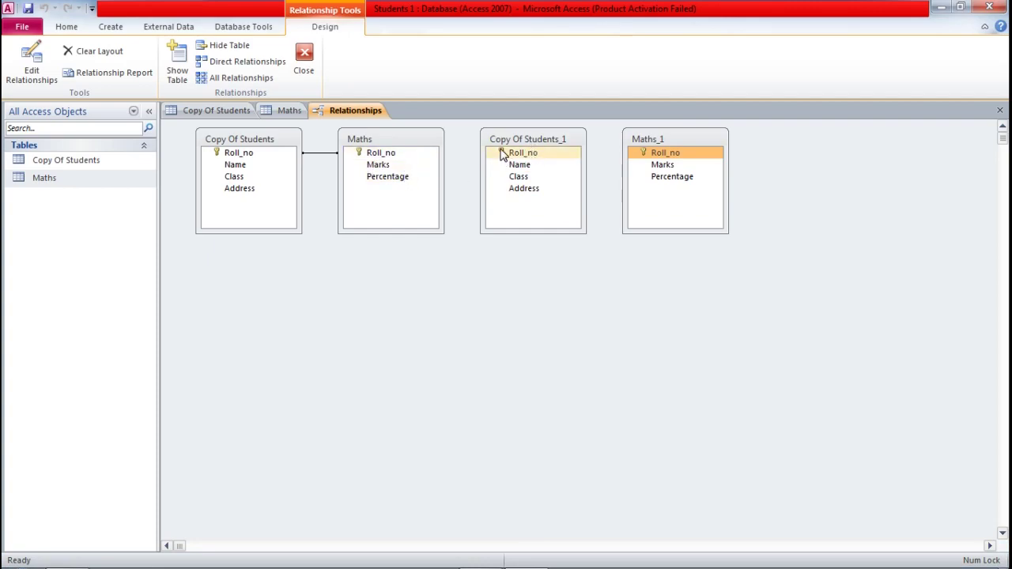
{"action": "left_click_drag", "start_coordinate": [503, 155], "coordinate": [647, 161]}
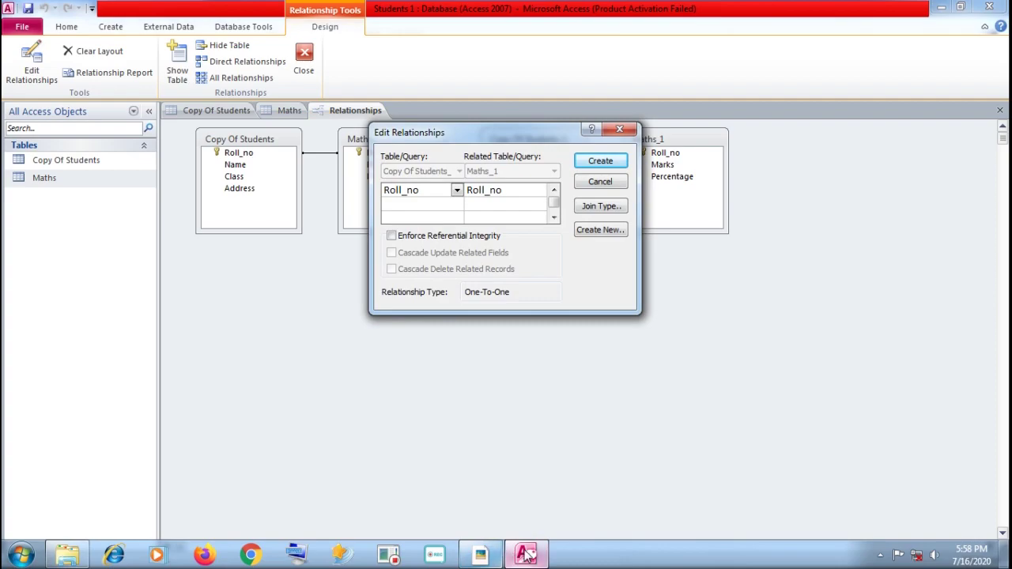
Review the textbook's remaining relationship instructions, then create the Roll_no relationship between Copy Of Students_1 and Maths_1 in Microsoft Access and save it.
{"action": "mouse_move", "coordinate": [528, 553]}
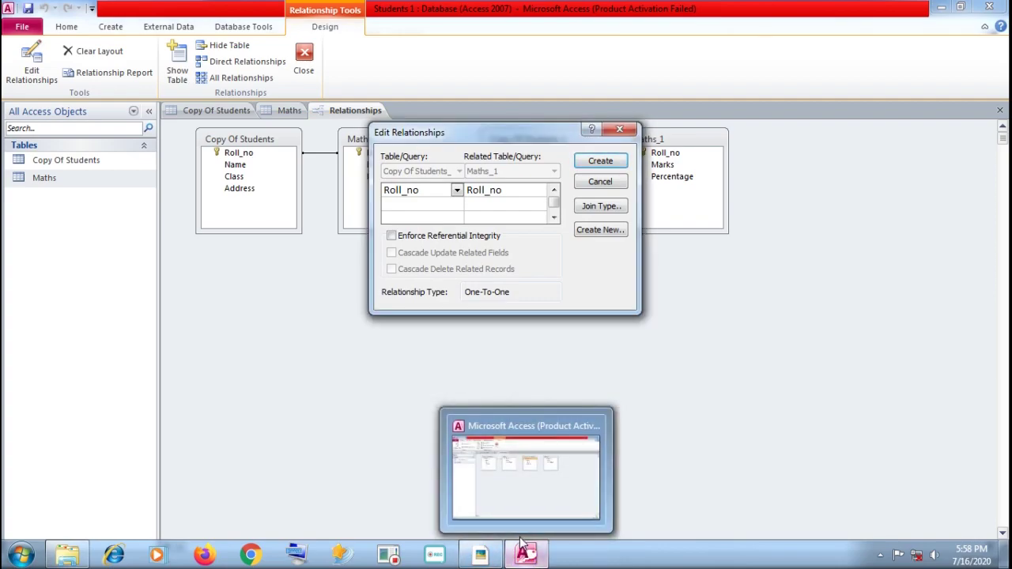
{"action": "left_click", "coordinate": [496, 556]}
{"action": "scroll", "coordinate": [129, 282], "scroll_direction": "down", "scroll_amount": 3}
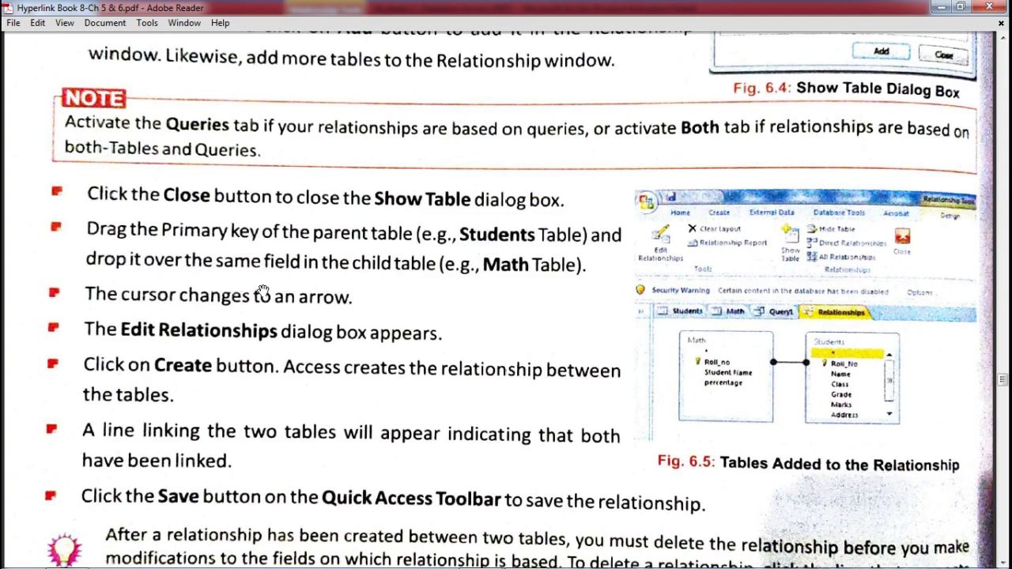
{"action": "scroll", "coordinate": [129, 347], "scroll_direction": "down", "scroll_amount": 1}
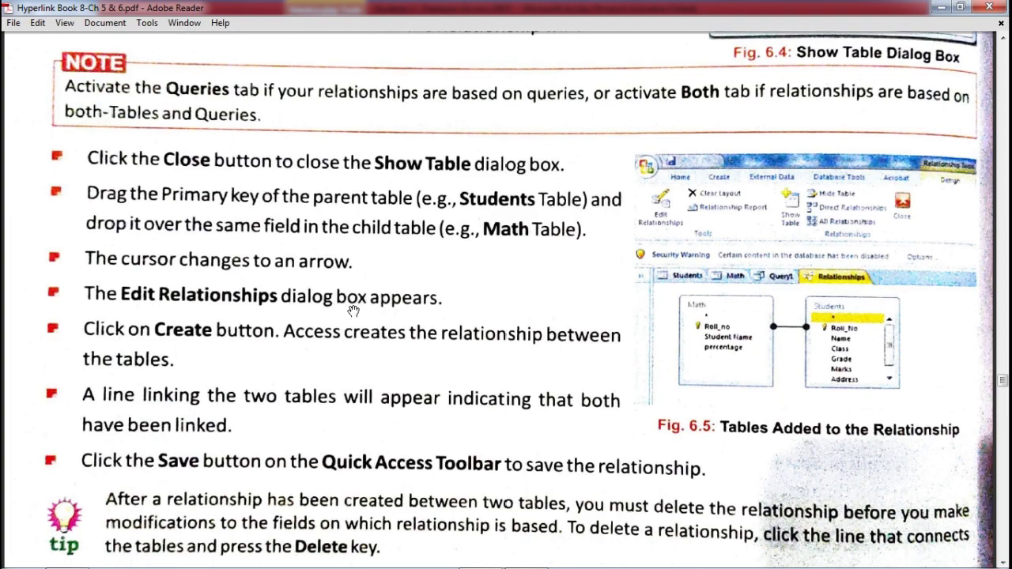
{"action": "scroll", "coordinate": [353, 311], "scroll_direction": "down", "scroll_amount": 2}
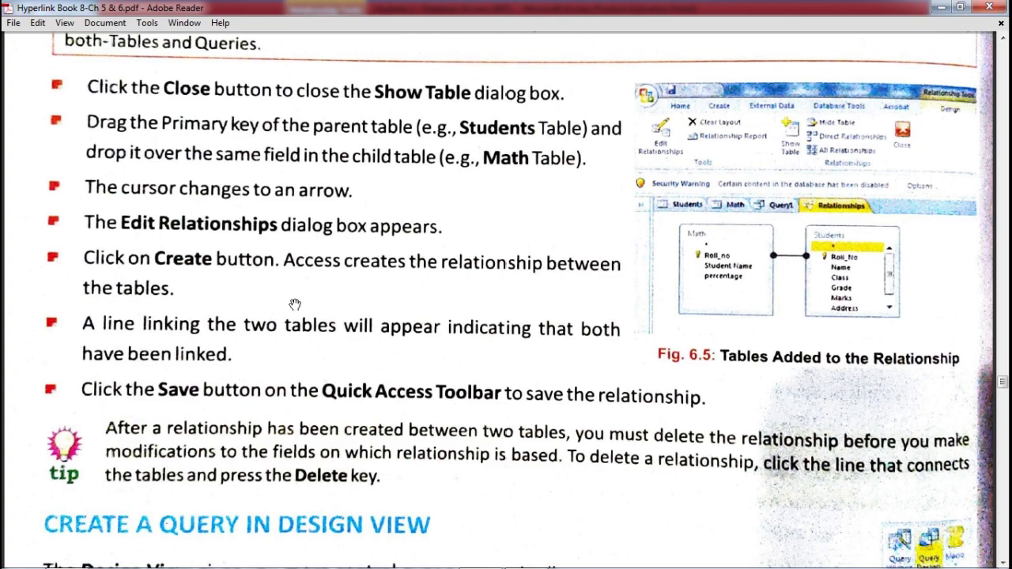
{"action": "scroll", "coordinate": [257, 370], "scroll_direction": "down", "scroll_amount": 1}
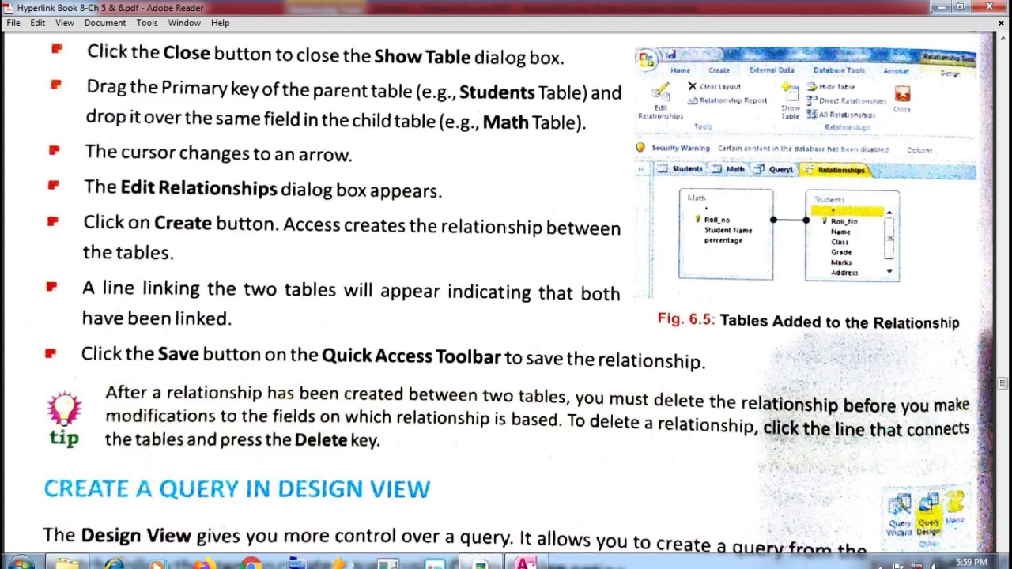
{"action": "left_click", "coordinate": [519, 553]}
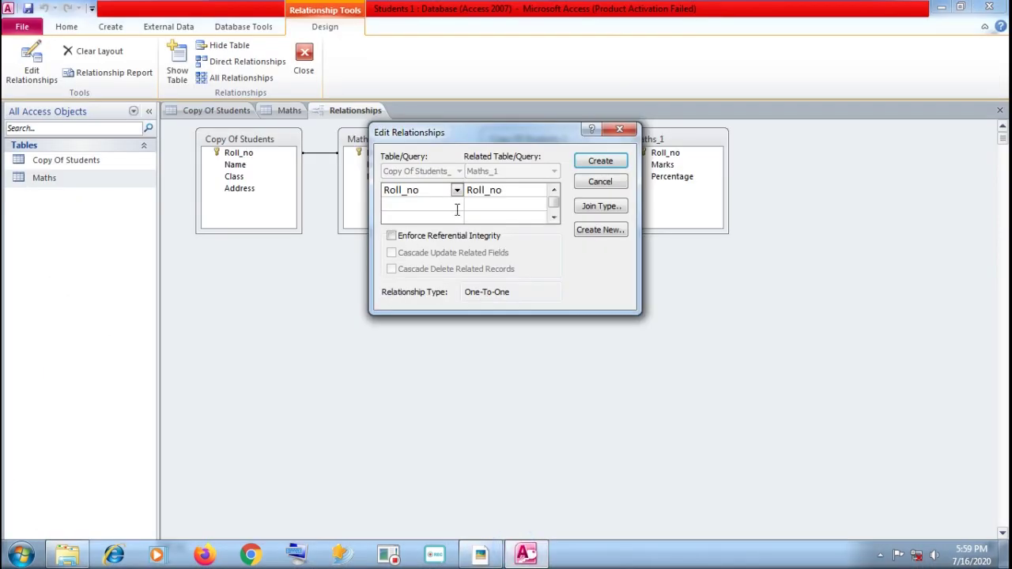
{"action": "left_click", "coordinate": [598, 163]}
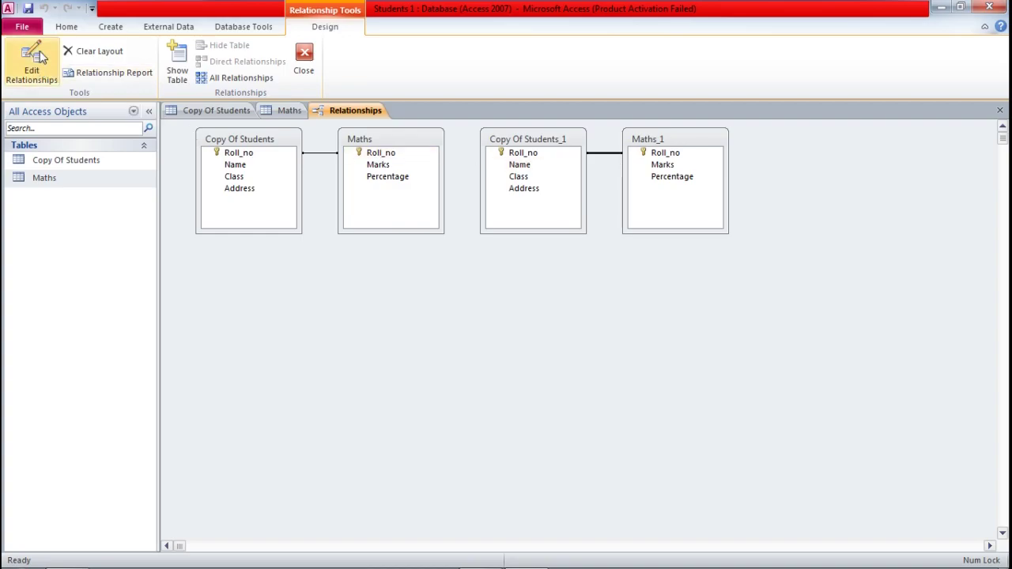
{"action": "left_click", "coordinate": [28, 8]}
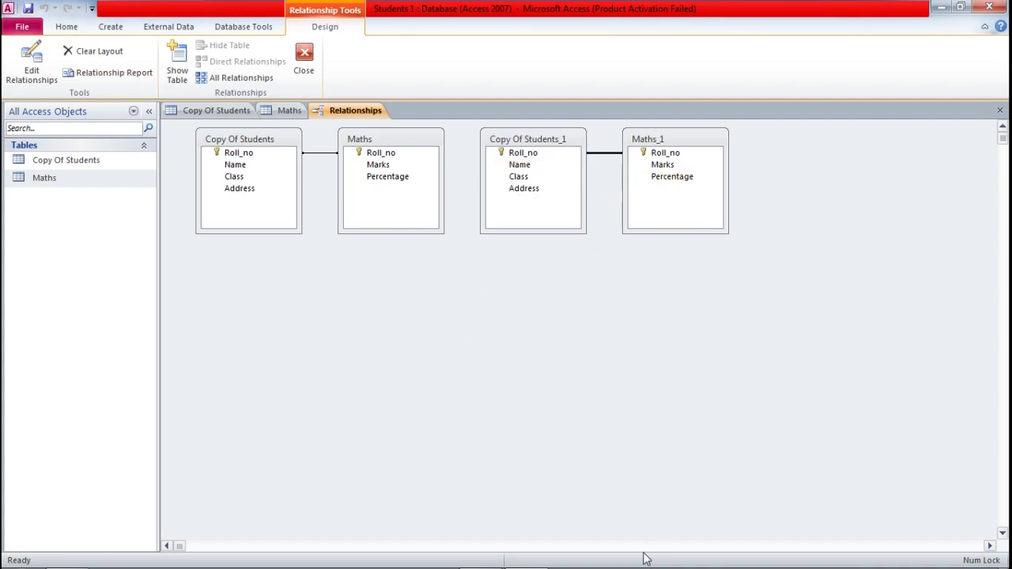
Open the relationship between Copy Of Students_1 and Maths_1 to inspect its settings and accept them as they are.
{"action": "left_click", "coordinate": [482, 556]}
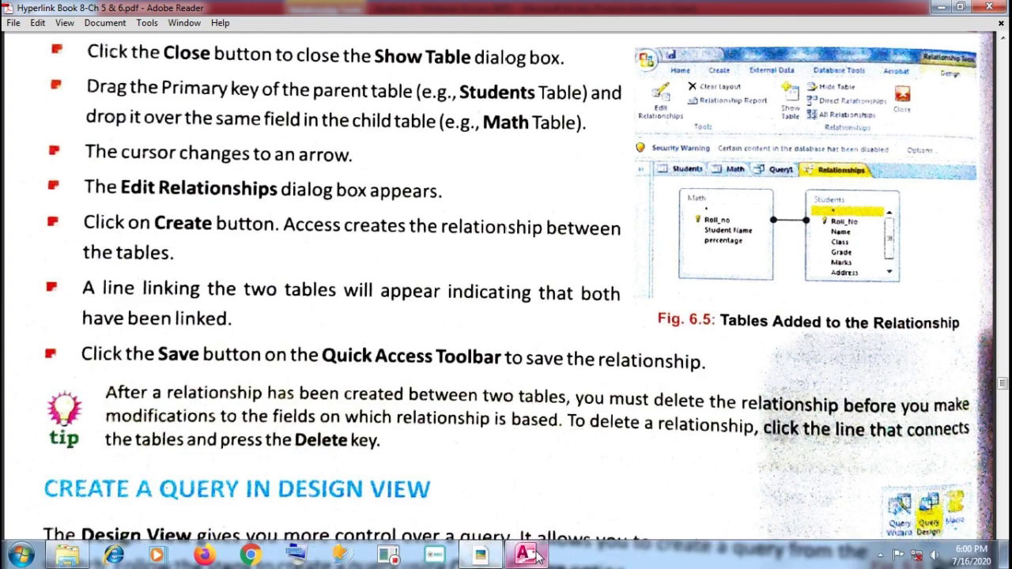
{"action": "left_click", "coordinate": [525, 554]}
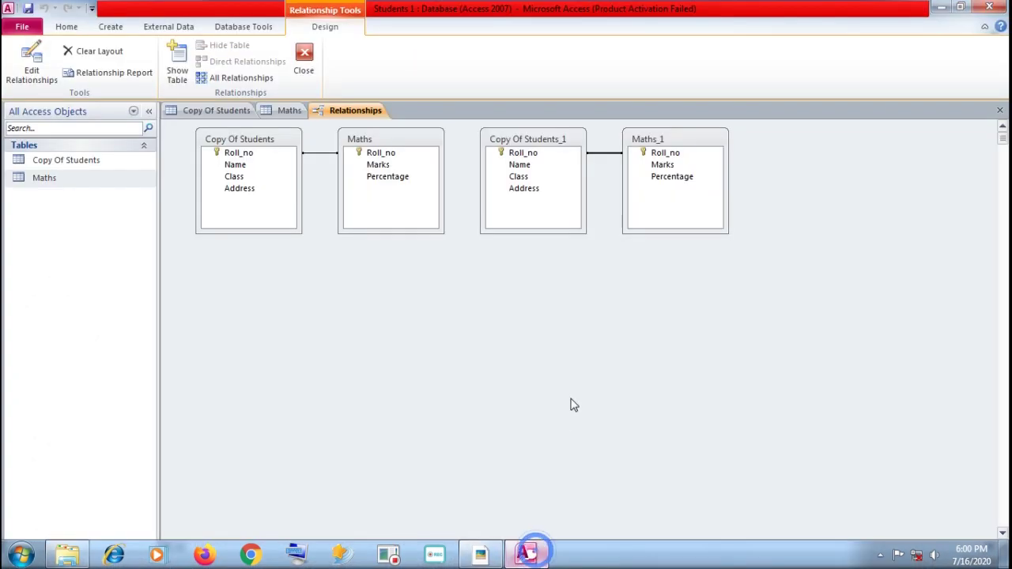
{"action": "double_click", "coordinate": [604, 154]}
{"action": "left_click", "coordinate": [604, 154]}
{"action": "left_click", "coordinate": [602, 152]}
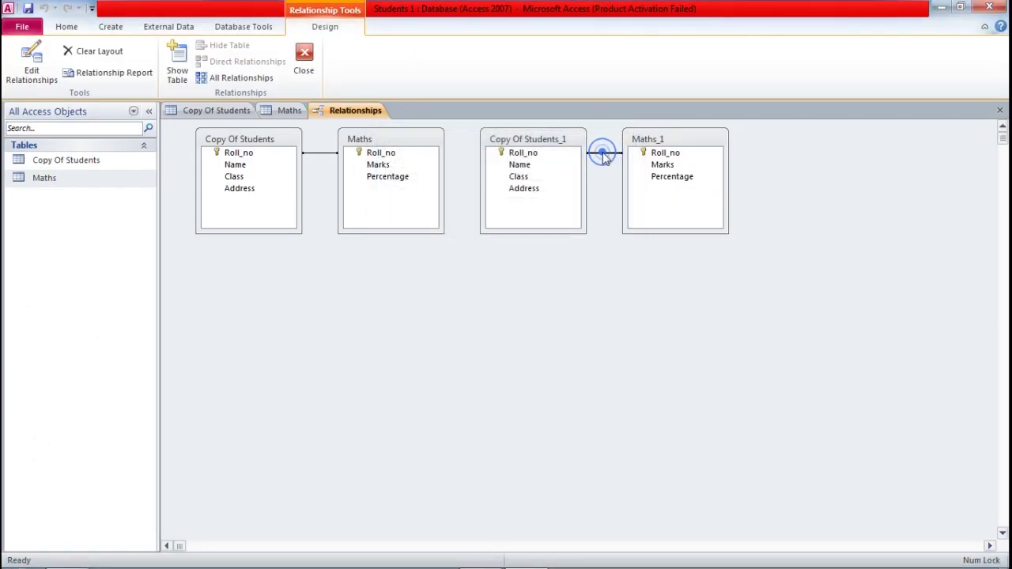
{"action": "left_click", "coordinate": [603, 153]}
{"action": "double_click", "coordinate": [604, 153]}
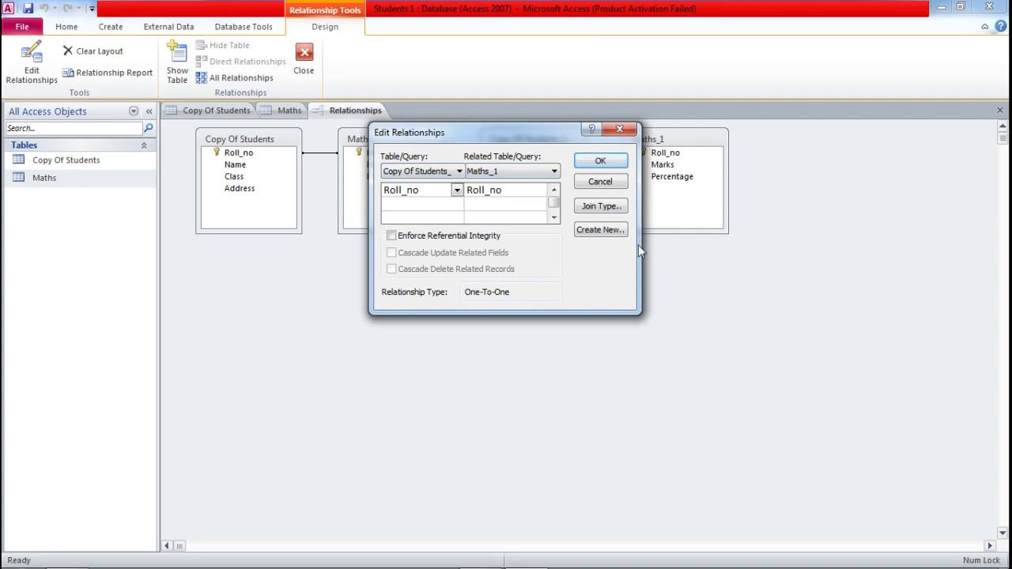
{"action": "left_click", "coordinate": [621, 163]}
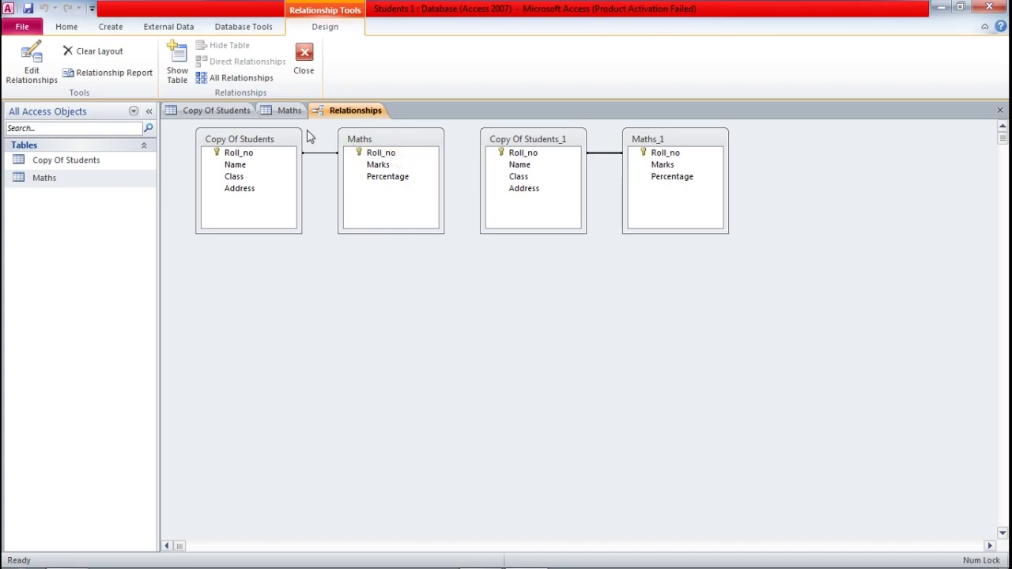
Close the Relationships window, review the textbook's relationship steps and deletion tip in Adobe Reader, and return to Microsoft Access.
{"action": "left_click", "coordinate": [313, 61]}
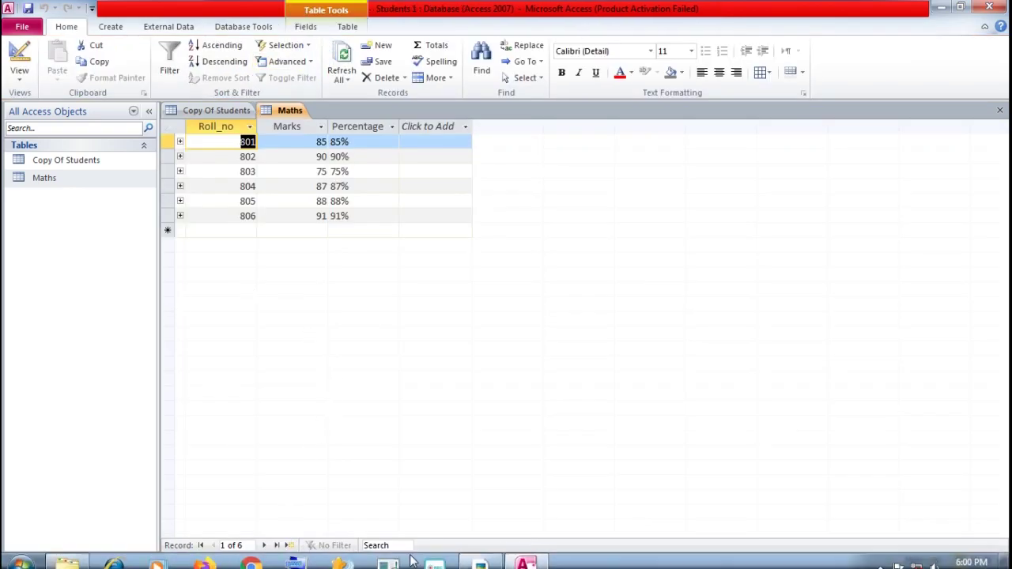
{"action": "left_click", "coordinate": [522, 555]}
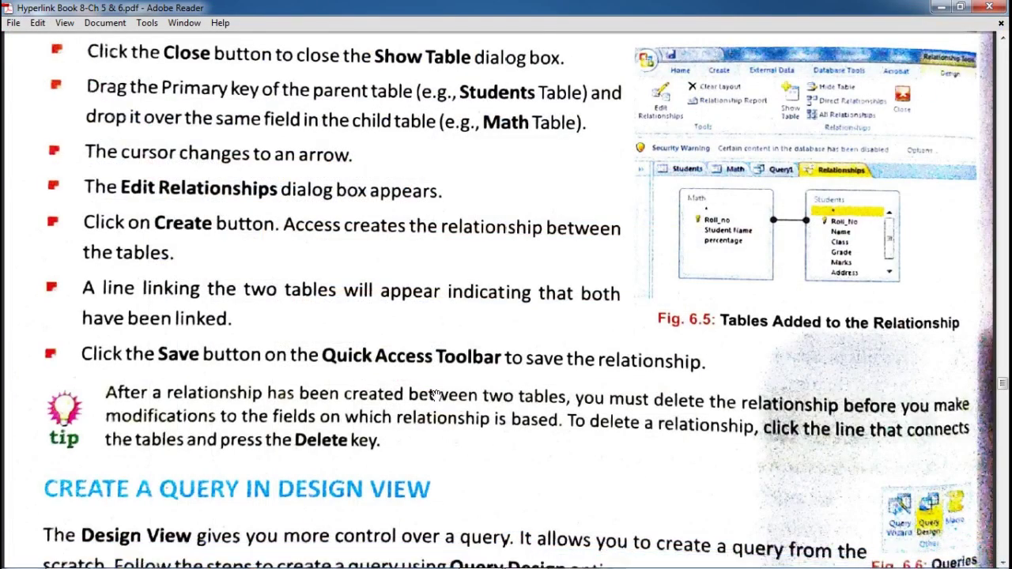
{"action": "scroll", "coordinate": [424, 340], "scroll_direction": "up", "scroll_amount": 5}
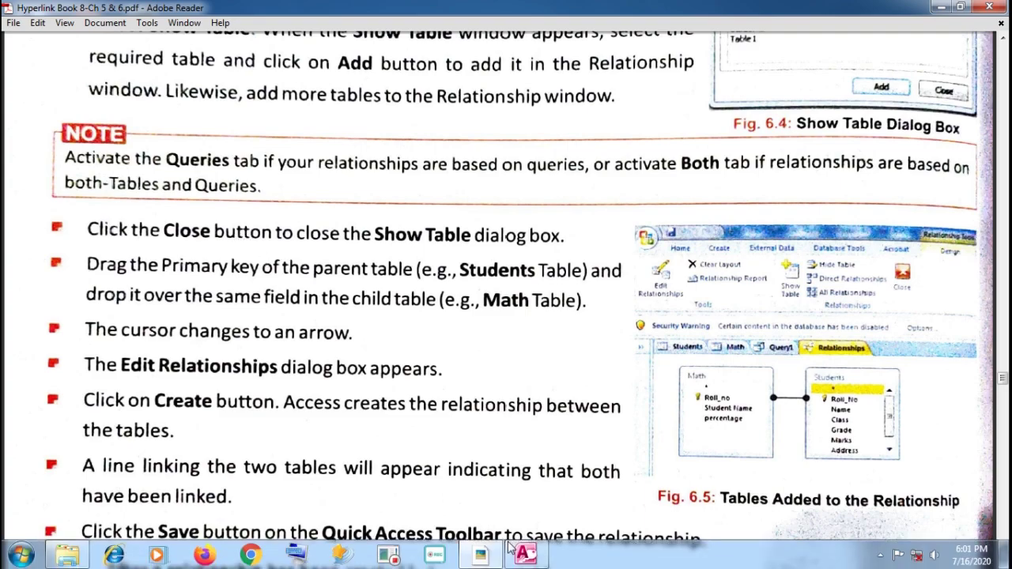
{"action": "left_click", "coordinate": [518, 554]}
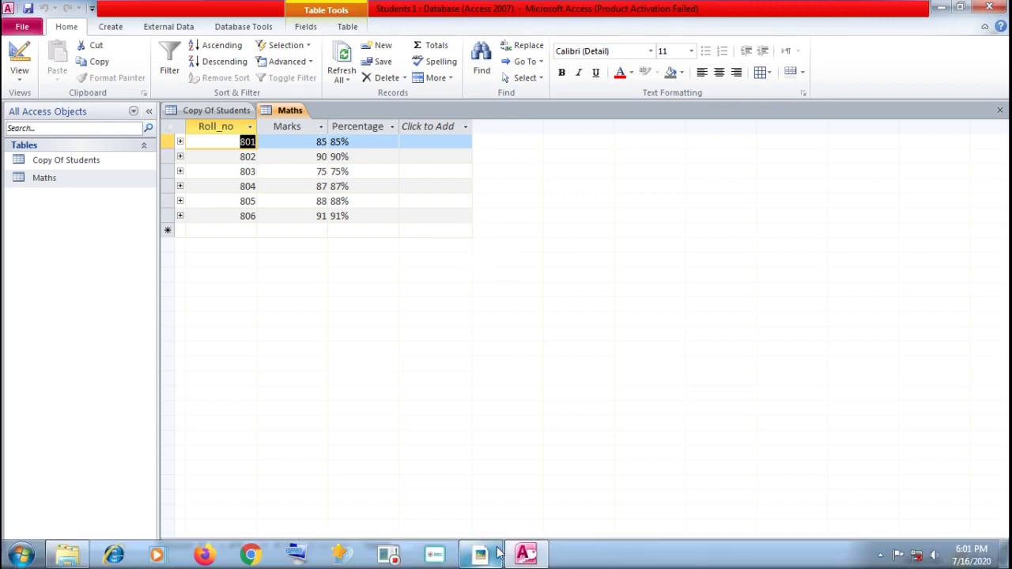
Switch to the textbook in Adobe Reader and read the introduction to creating a query in Design View.
{"action": "mouse_move", "coordinate": [521, 551]}
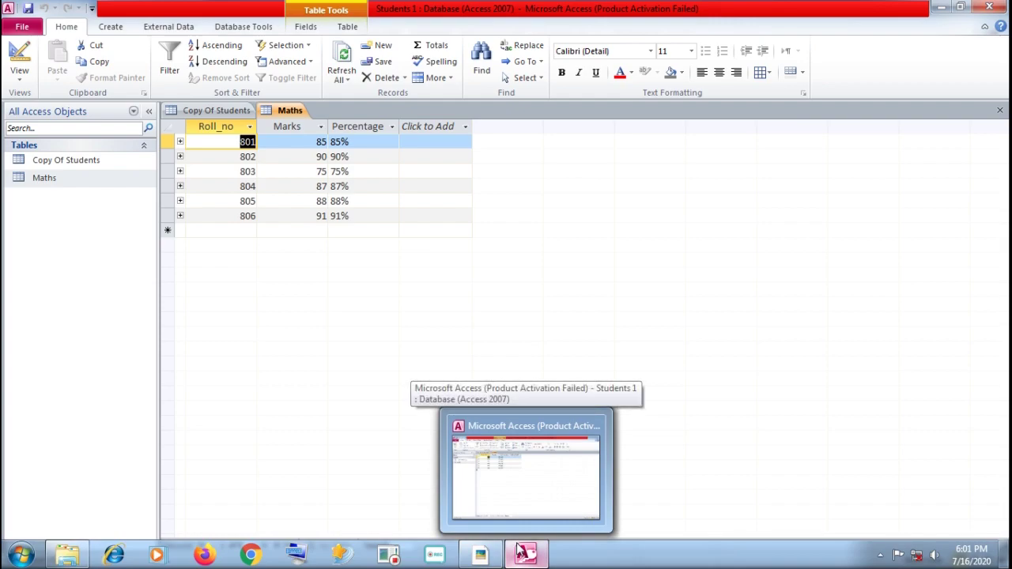
{"action": "left_click", "coordinate": [519, 551]}
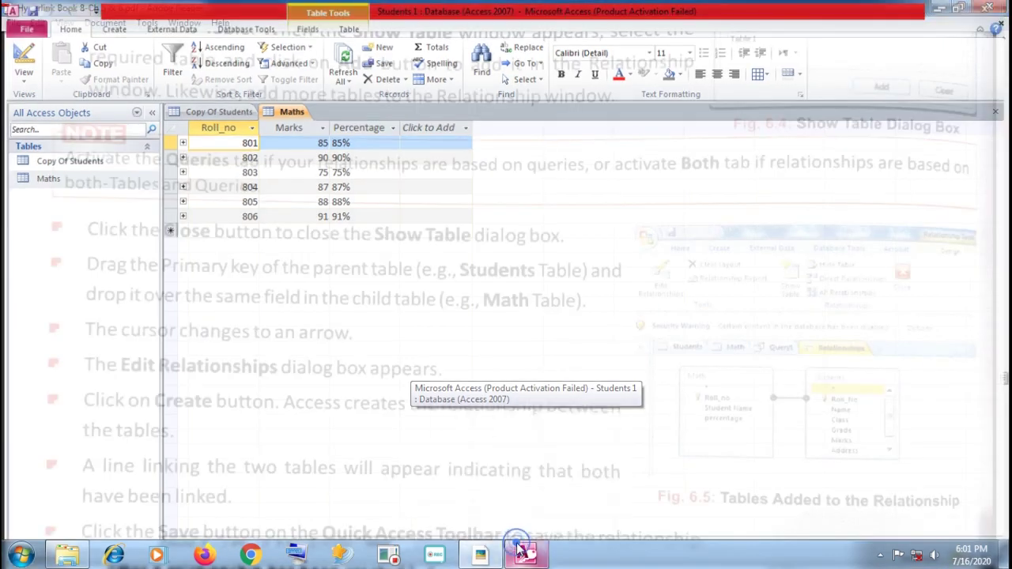
{"action": "scroll", "coordinate": [296, 362], "scroll_direction": "down", "scroll_amount": 3}
{"action": "scroll", "coordinate": [297, 362], "scroll_direction": "down", "scroll_amount": 8}
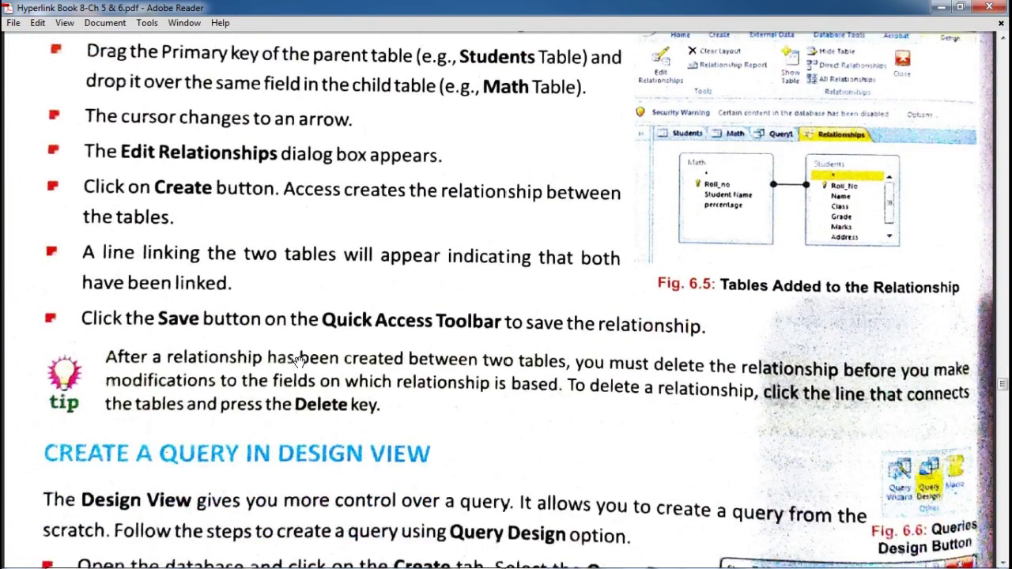
{"action": "scroll", "coordinate": [300, 360], "scroll_direction": "down", "scroll_amount": 1}
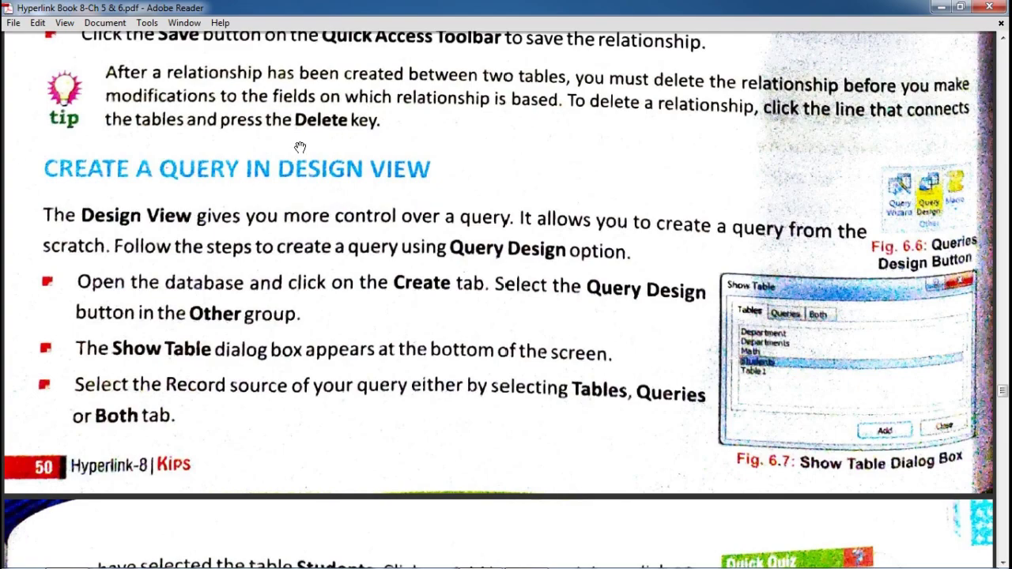
{"action": "scroll", "coordinate": [239, 233], "scroll_direction": "down", "scroll_amount": 1}
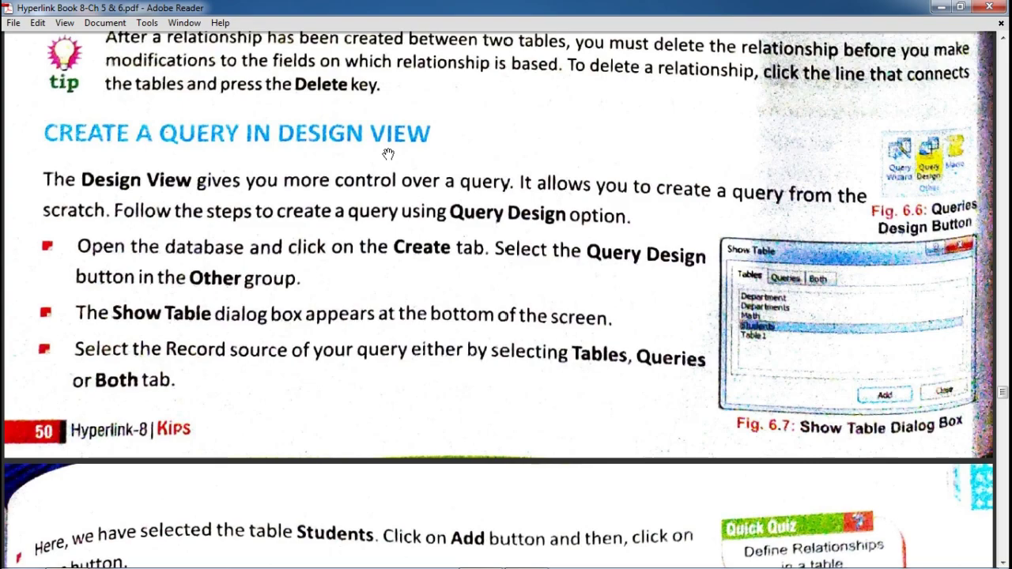
Return to Microsoft Access and show the Maths and Copy Of Students tables in Design View to examine their fields.
{"action": "mouse_move", "coordinate": [443, 563]}
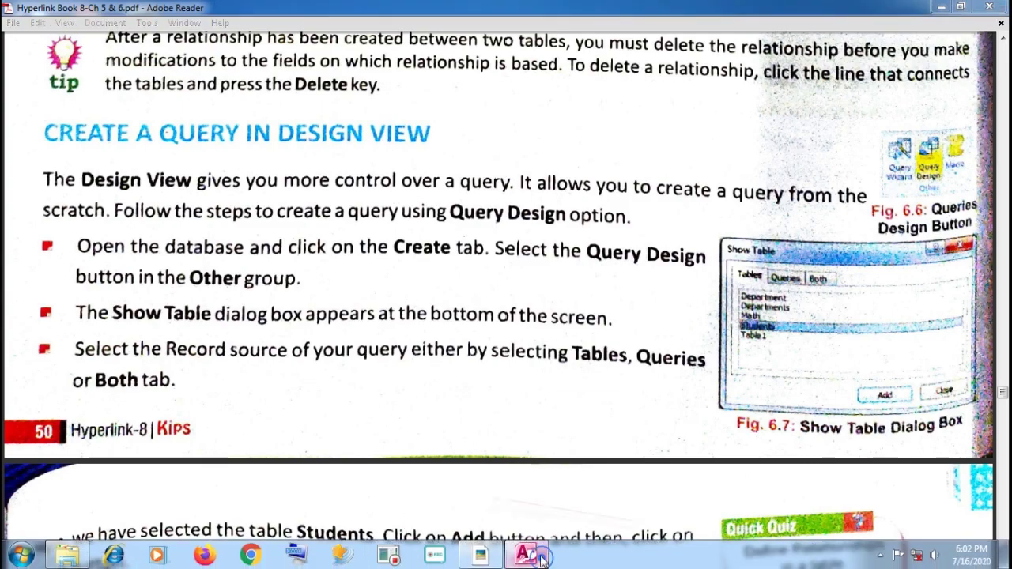
{"action": "left_click", "coordinate": [527, 556]}
{"action": "left_click", "coordinate": [21, 79]}
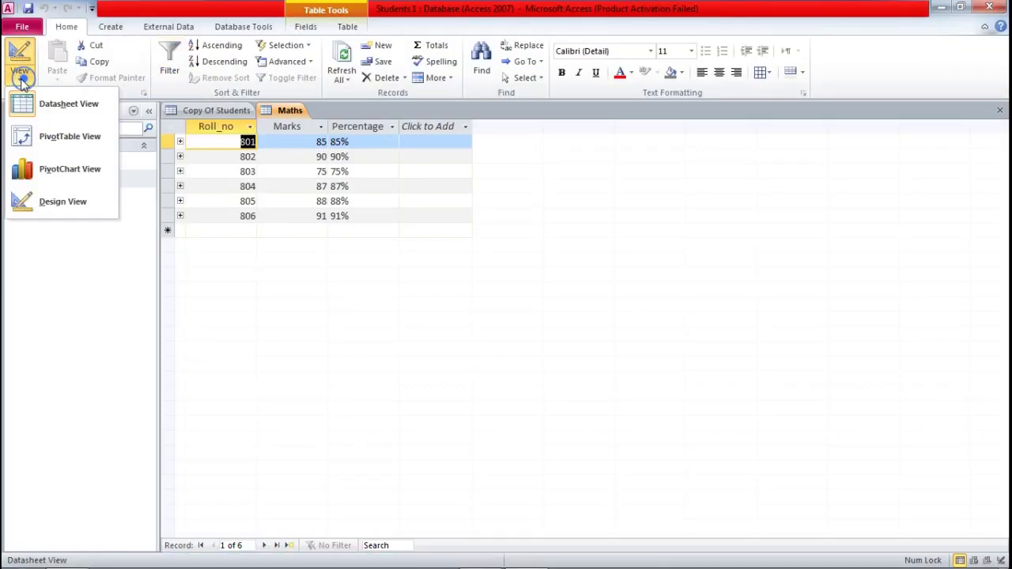
{"action": "left_click", "coordinate": [41, 204]}
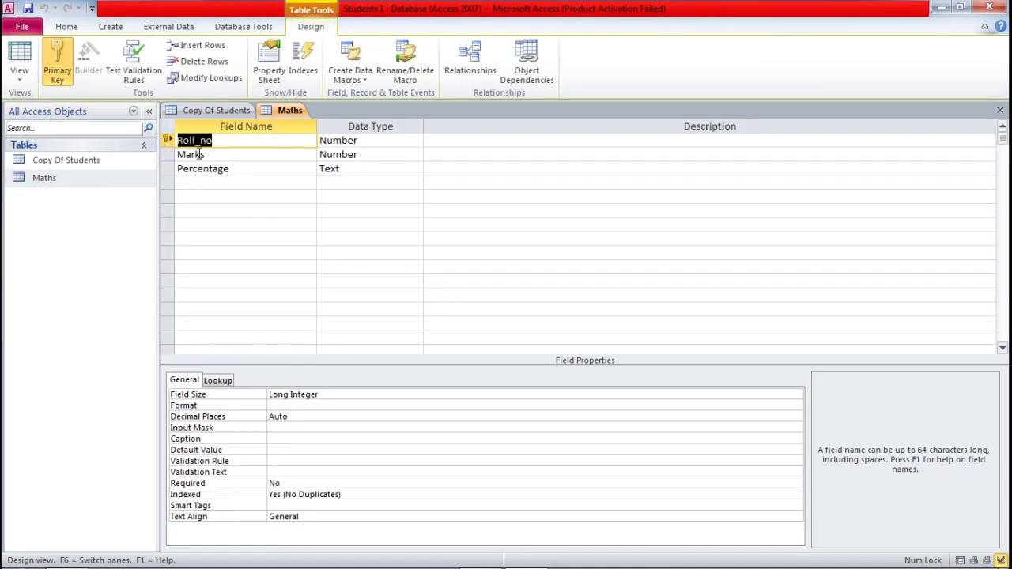
{"action": "left_click", "coordinate": [211, 111]}
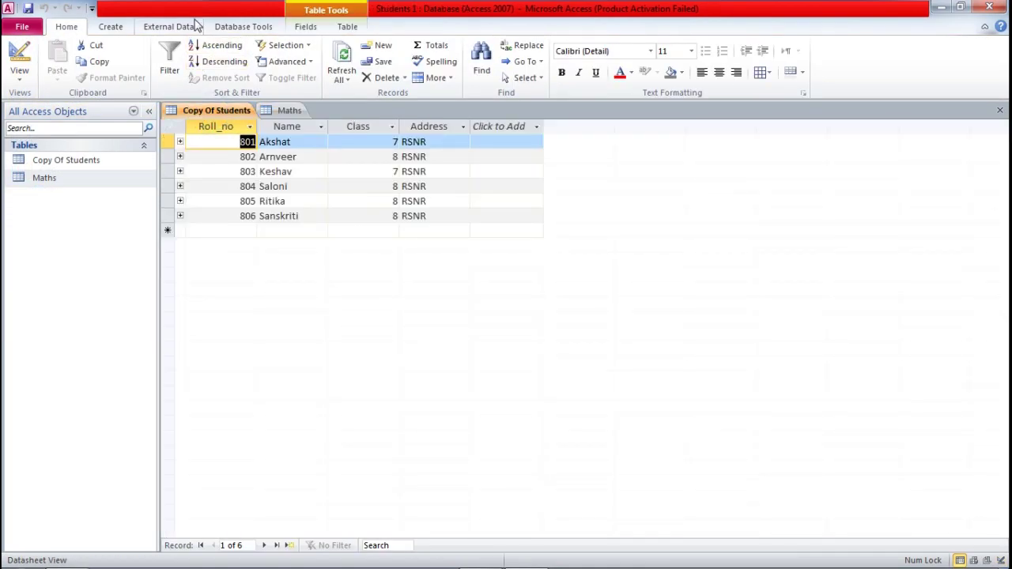
{"action": "left_click", "coordinate": [20, 55]}
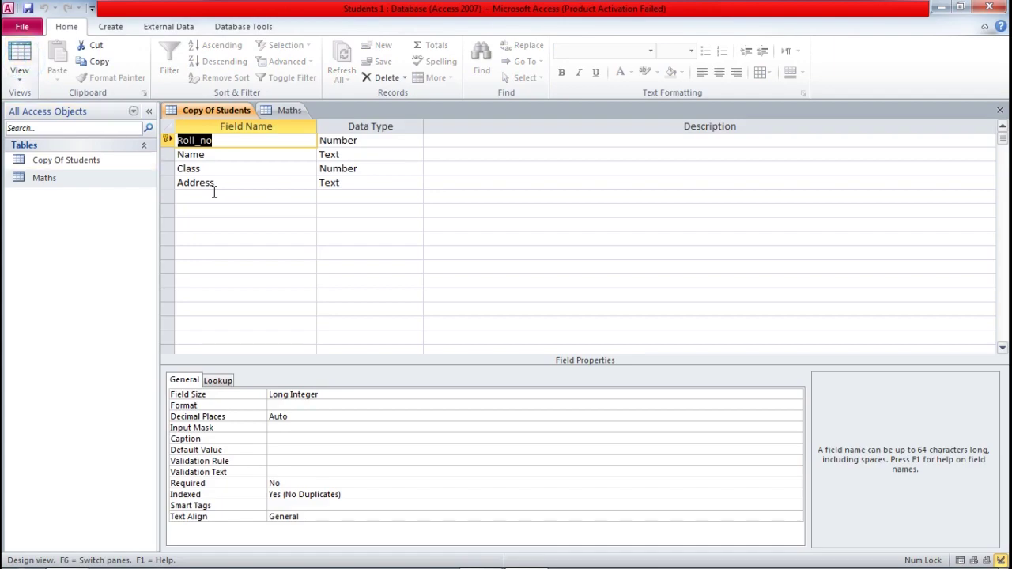
Start a new query with Query Design.
{"action": "left_click", "coordinate": [119, 28]}
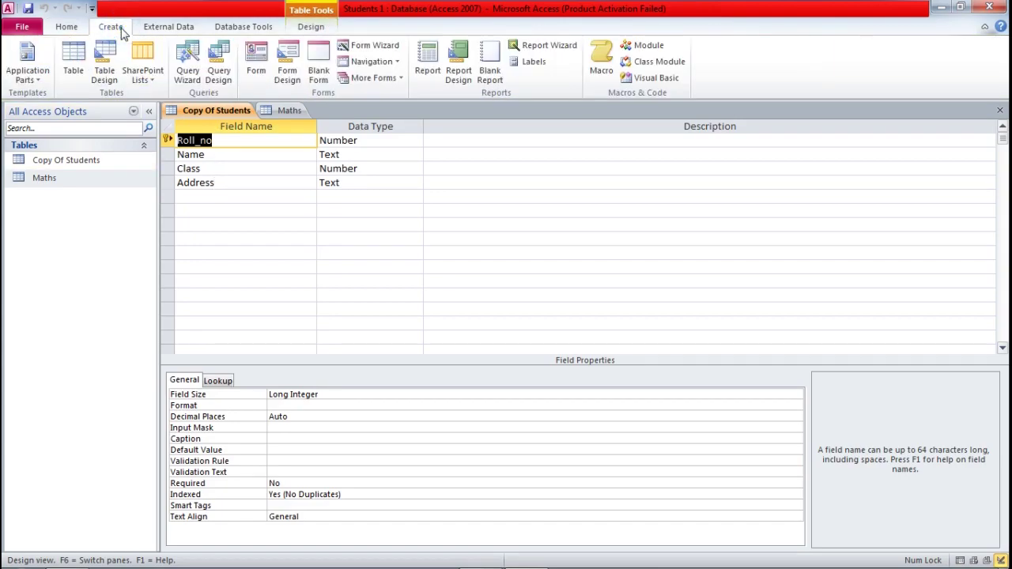
{"action": "mouse_move", "coordinate": [316, 567]}
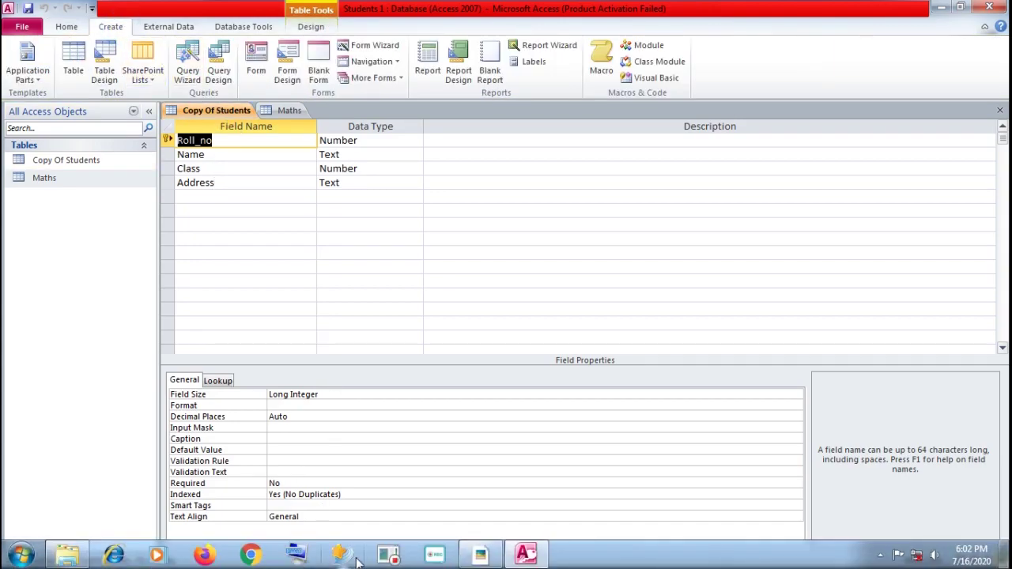
{"action": "left_click", "coordinate": [219, 63]}
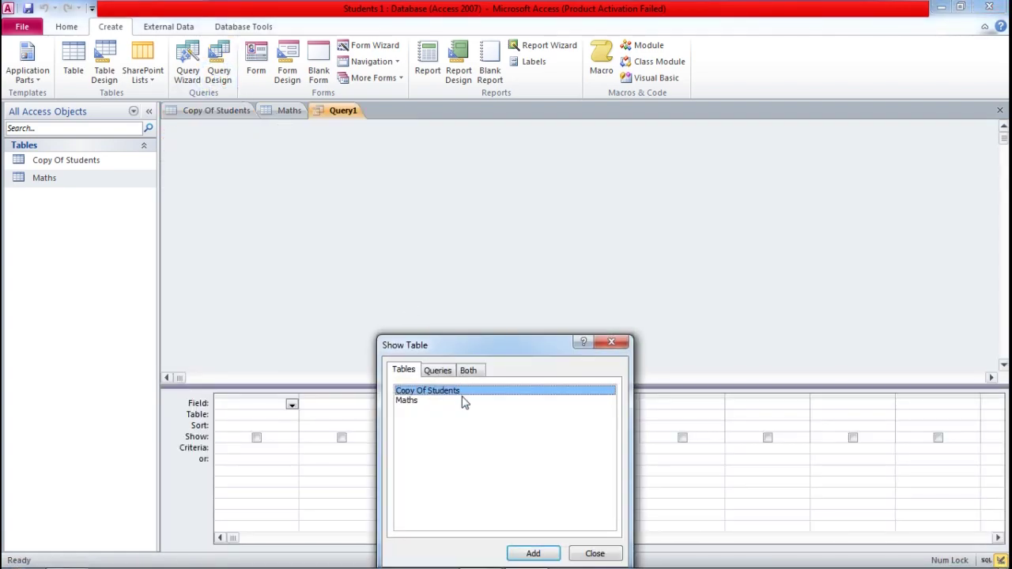
Consult the textbook in Adobe Reader for how to select the query's record source and add tables.
{"action": "left_click", "coordinate": [477, 558]}
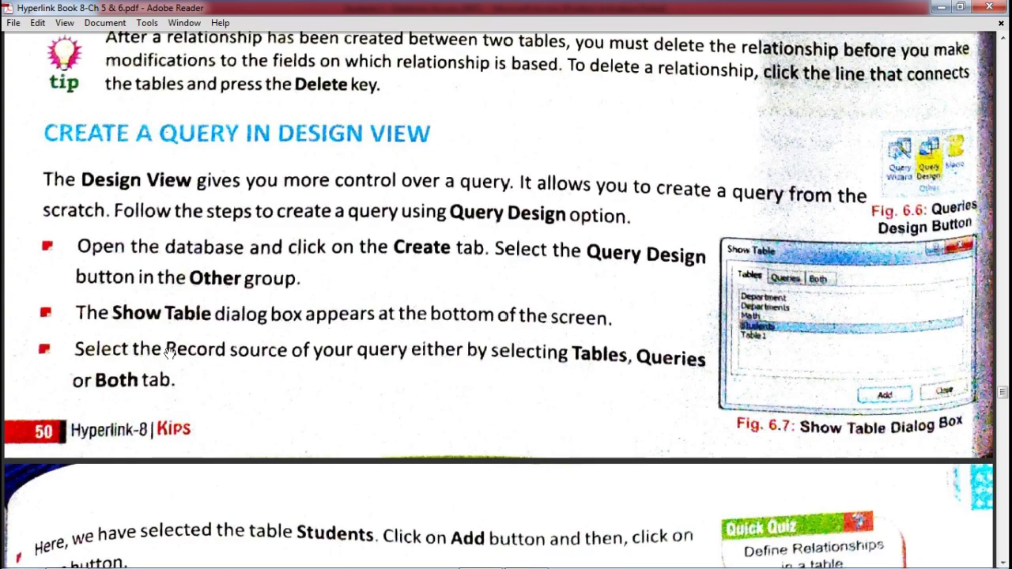
{"action": "left_click", "coordinate": [526, 553]}
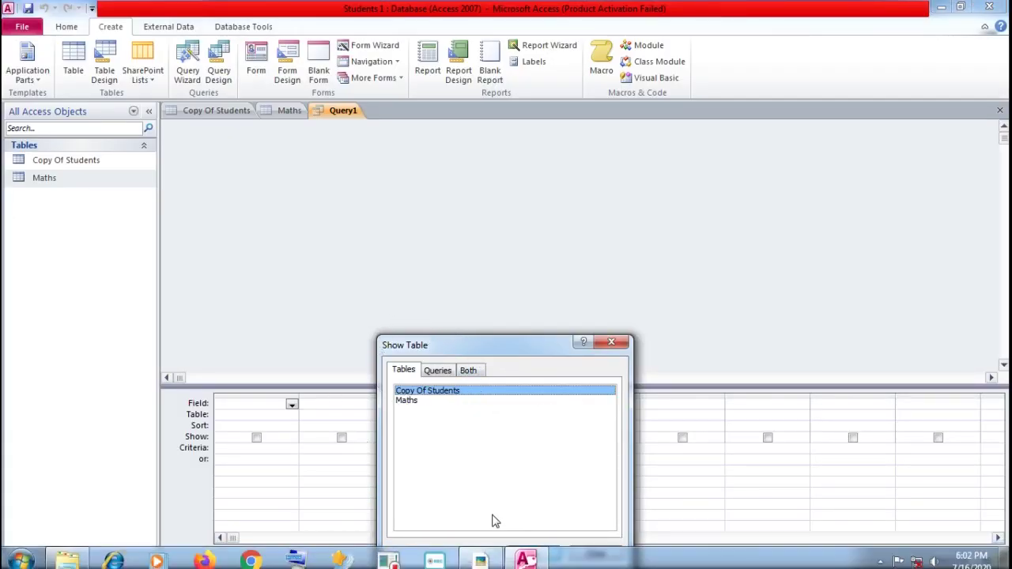
{"action": "left_click", "coordinate": [475, 554]}
{"action": "scroll", "coordinate": [222, 363], "scroll_direction": "down", "scroll_amount": 2}
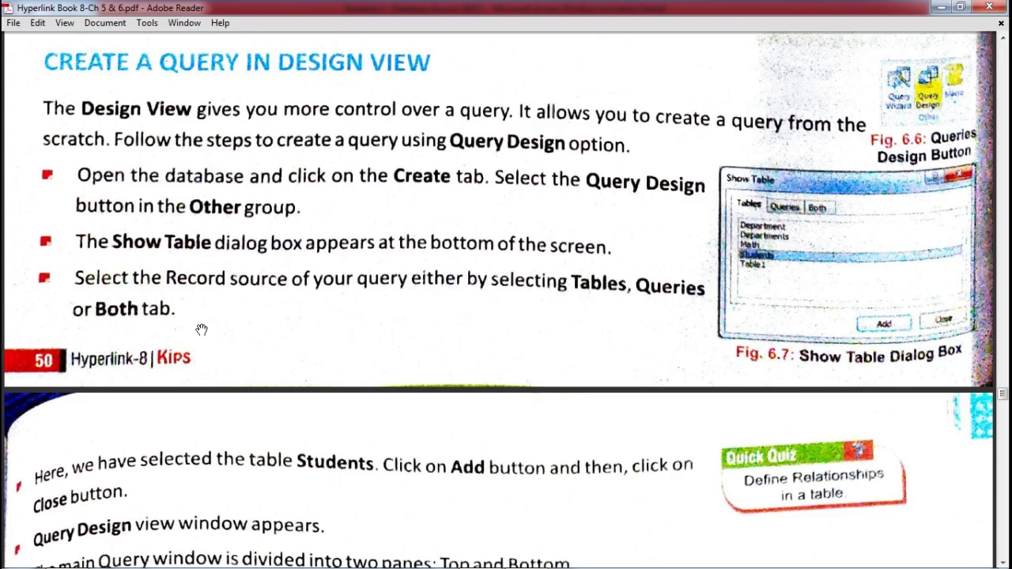
{"action": "scroll", "coordinate": [230, 403], "scroll_direction": "down", "scroll_amount": 2}
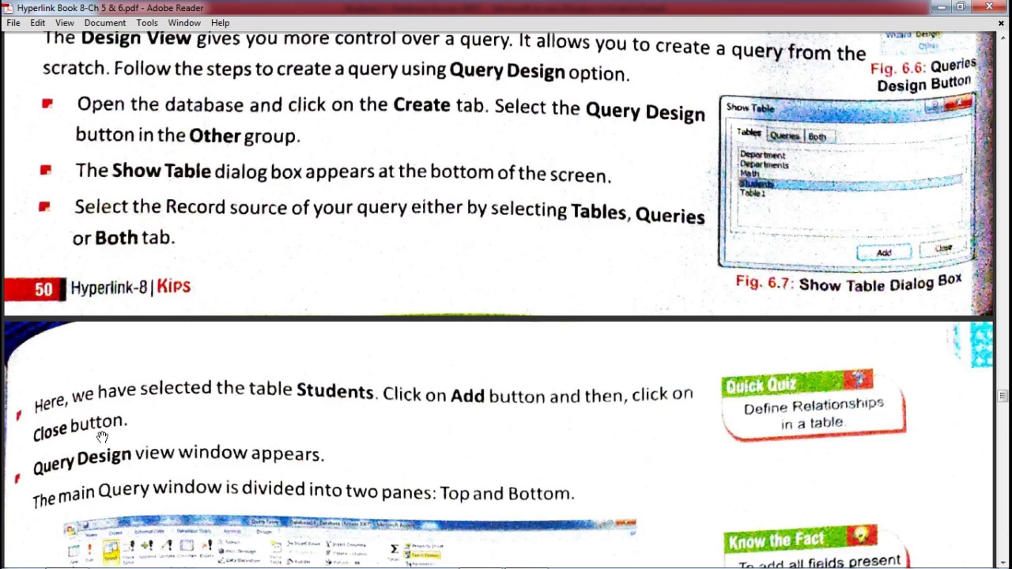
In Microsoft Access, add the Copy Of Students and Maths tables to the query and close the Show Table dialog.
{"action": "mouse_move", "coordinate": [391, 546]}
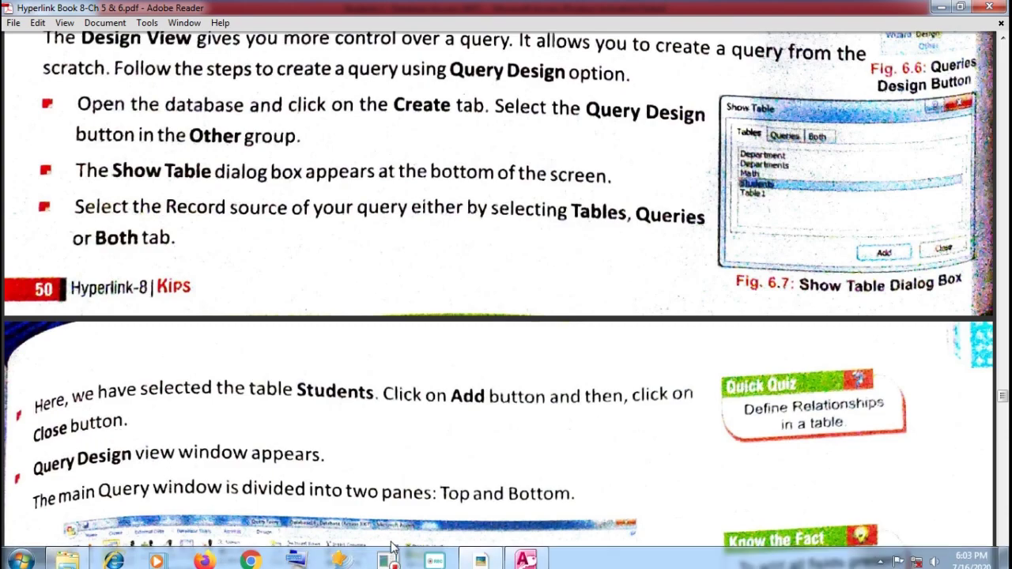
{"action": "left_click", "coordinate": [526, 559]}
{"action": "left_click", "coordinate": [468, 371]}
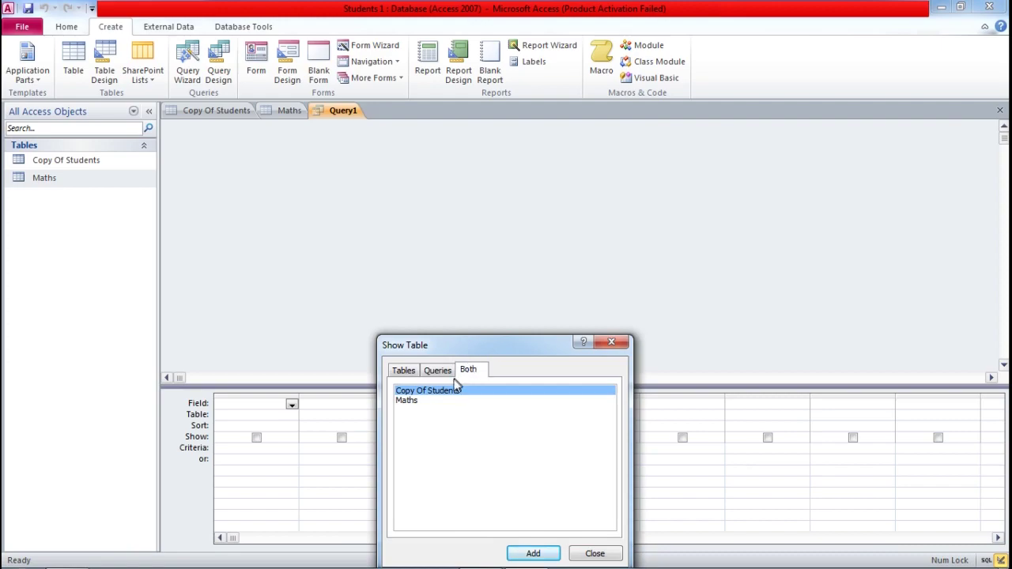
{"action": "left_click", "coordinate": [531, 552]}
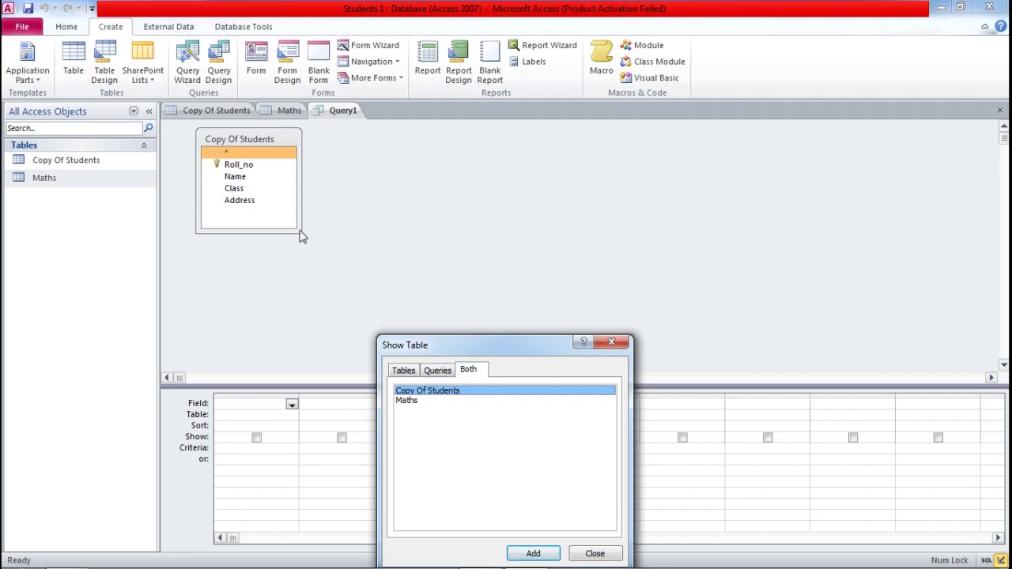
{"action": "left_click", "coordinate": [408, 401]}
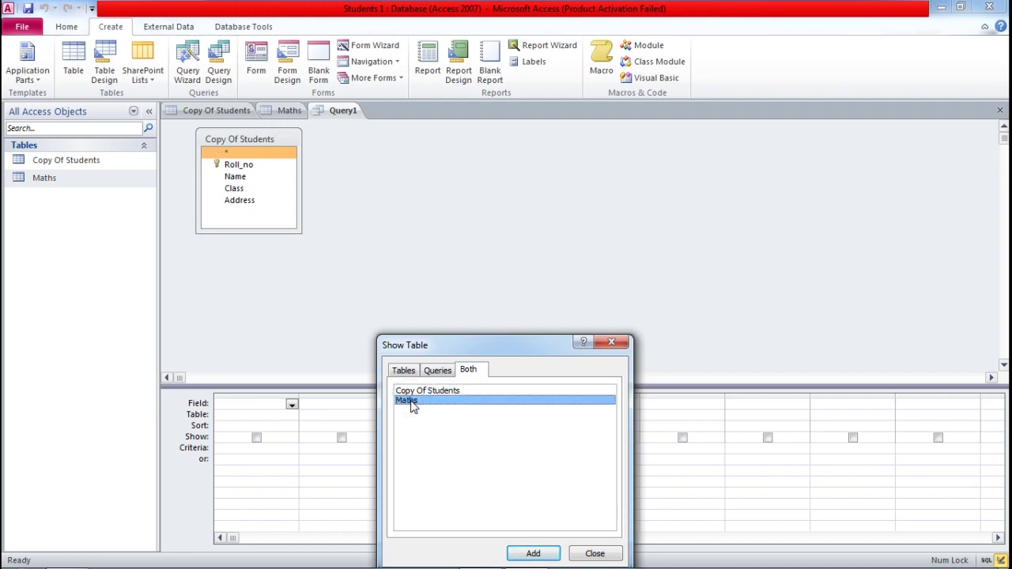
{"action": "left_click", "coordinate": [523, 555]}
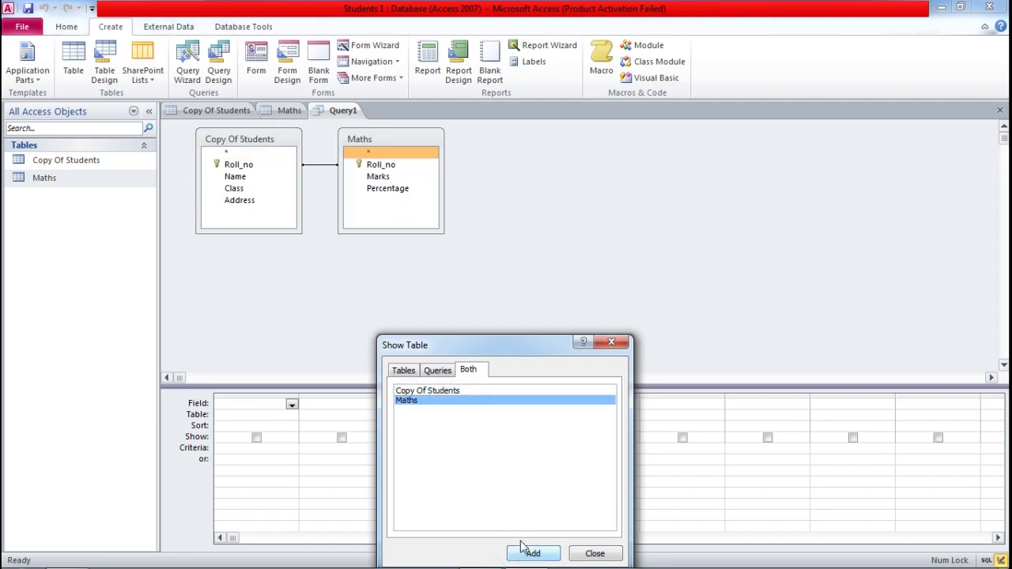
{"action": "left_click", "coordinate": [593, 553]}
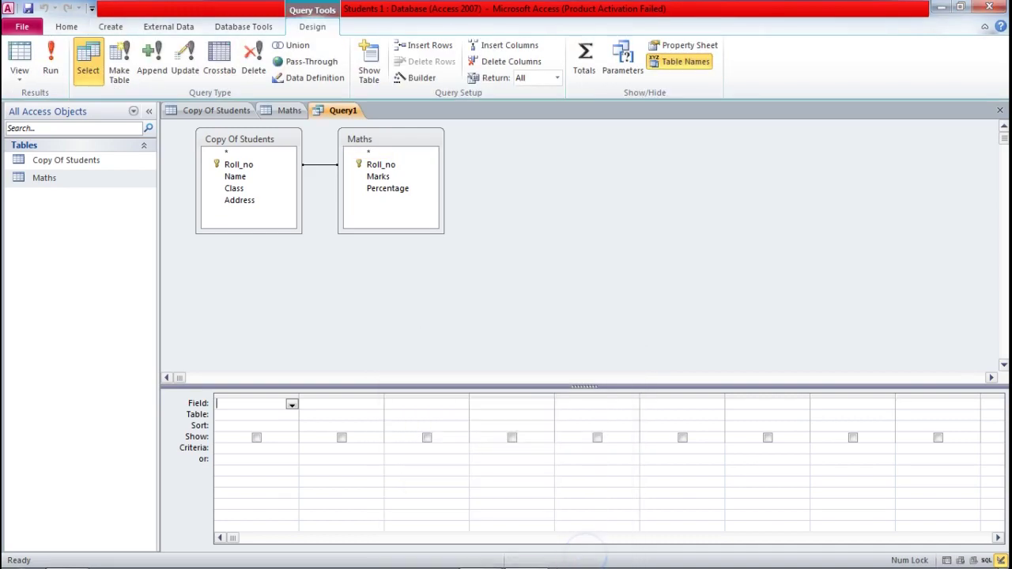
Switch to the textbook in Adobe Reader and read about the Query Design window and its two panes.
{"action": "left_click", "coordinate": [480, 555]}
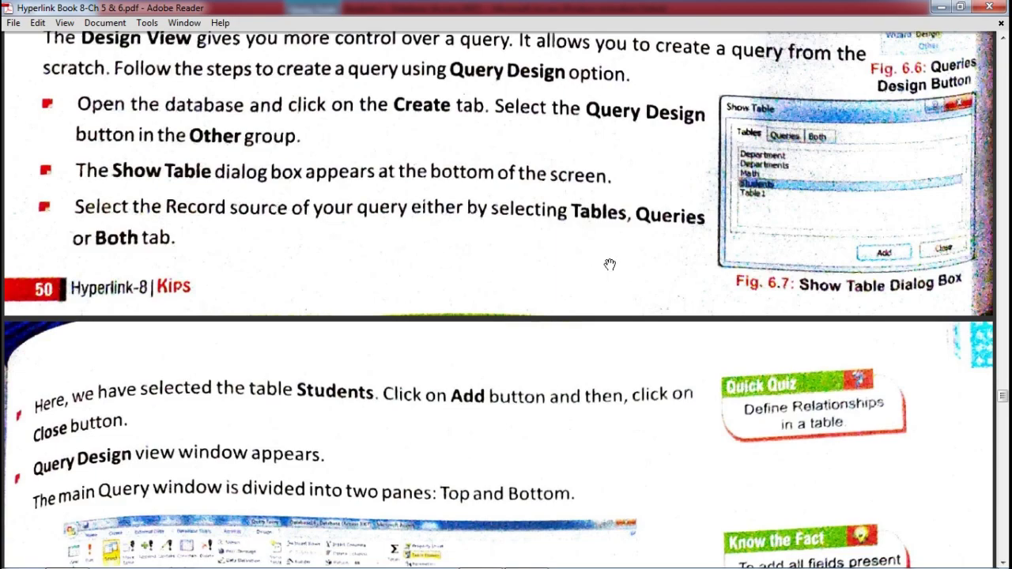
{"action": "scroll", "coordinate": [311, 350], "scroll_direction": "down", "scroll_amount": 1}
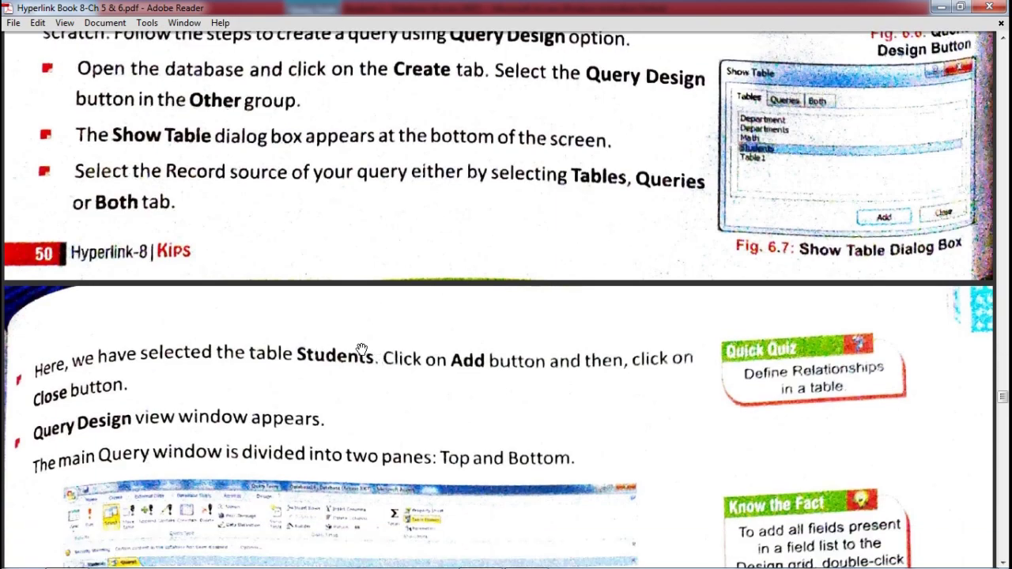
{"action": "scroll", "coordinate": [354, 372], "scroll_direction": "down", "scroll_amount": 2}
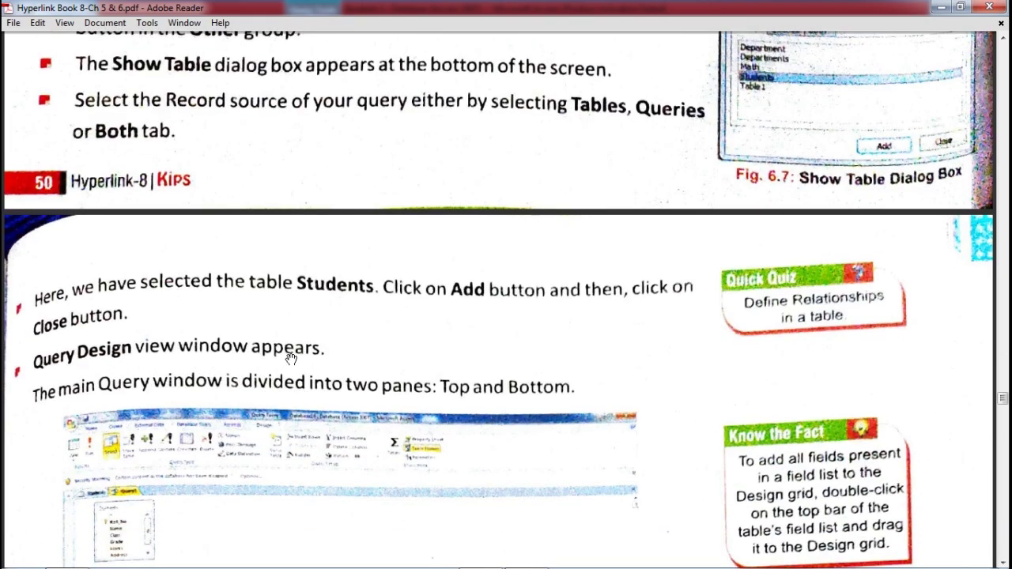
{"action": "scroll", "coordinate": [291, 358], "scroll_direction": "down", "scroll_amount": 3}
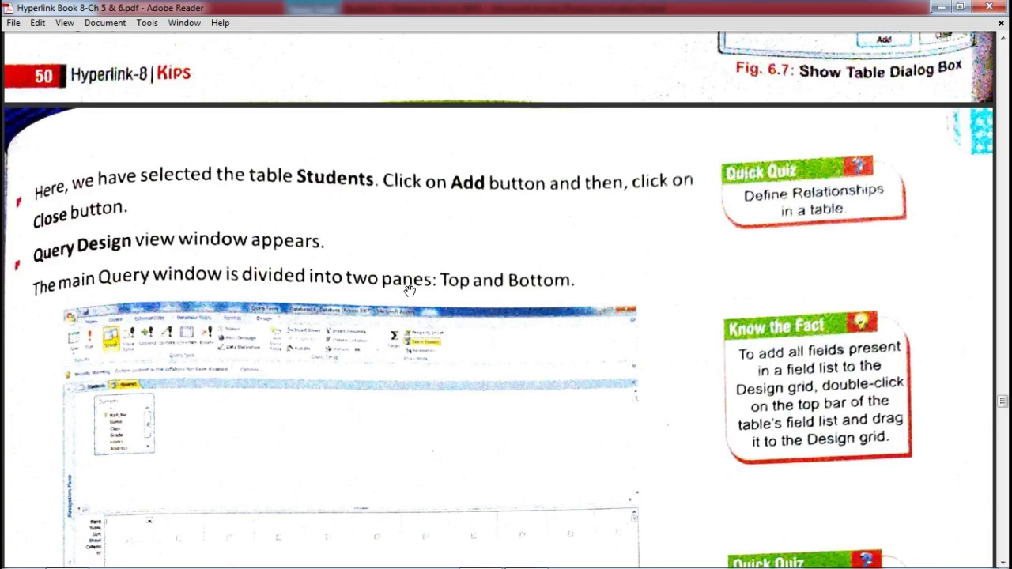
{"action": "scroll", "coordinate": [346, 343], "scroll_direction": "down", "scroll_amount": 3}
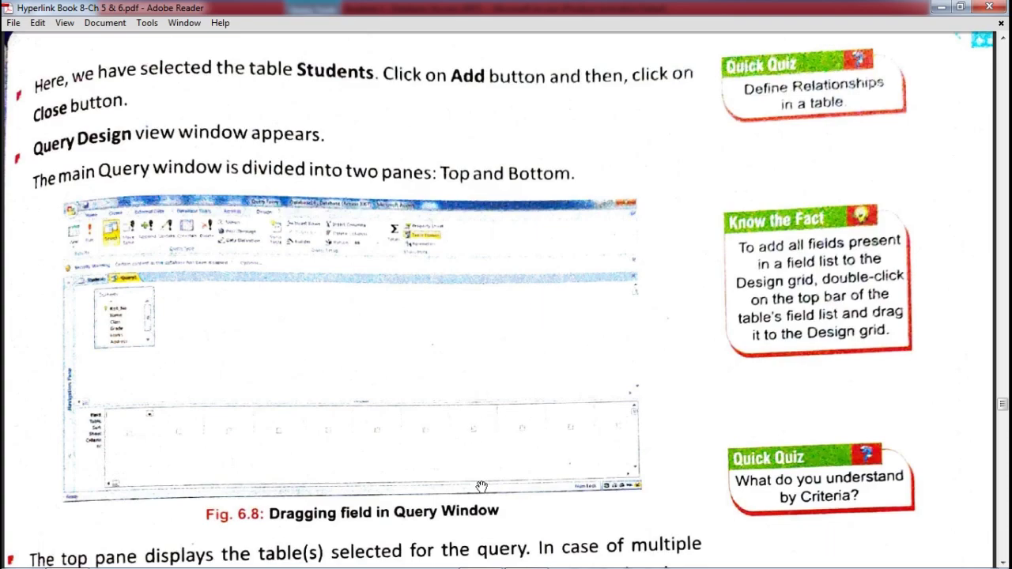
{"action": "scroll", "coordinate": [478, 496], "scroll_direction": "down", "scroll_amount": 1}
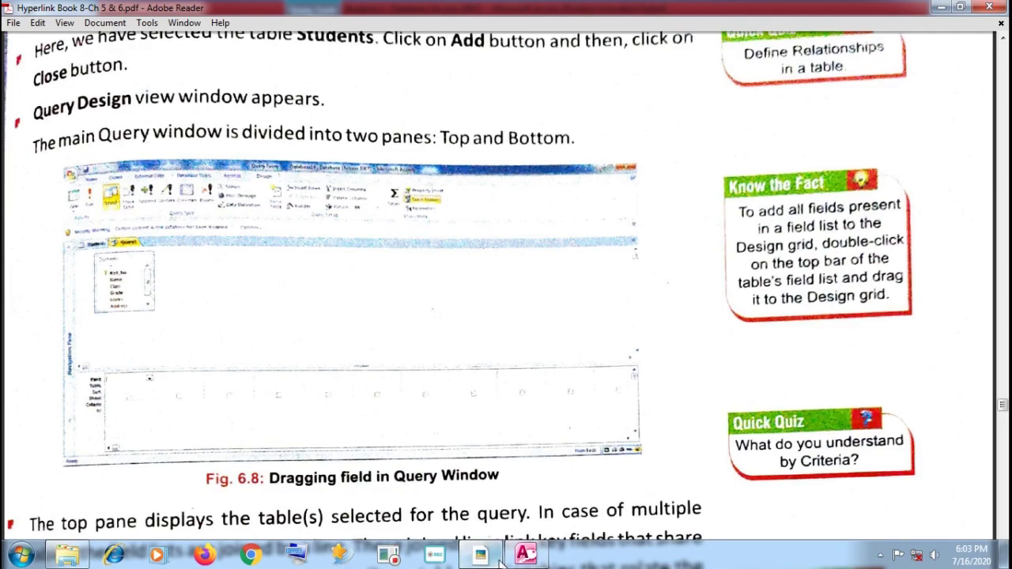
Compare the query window in Microsoft Access with the textbook's Fig. 6.8 and its explanation of the top pane and joined lines.
{"action": "left_click", "coordinate": [526, 554]}
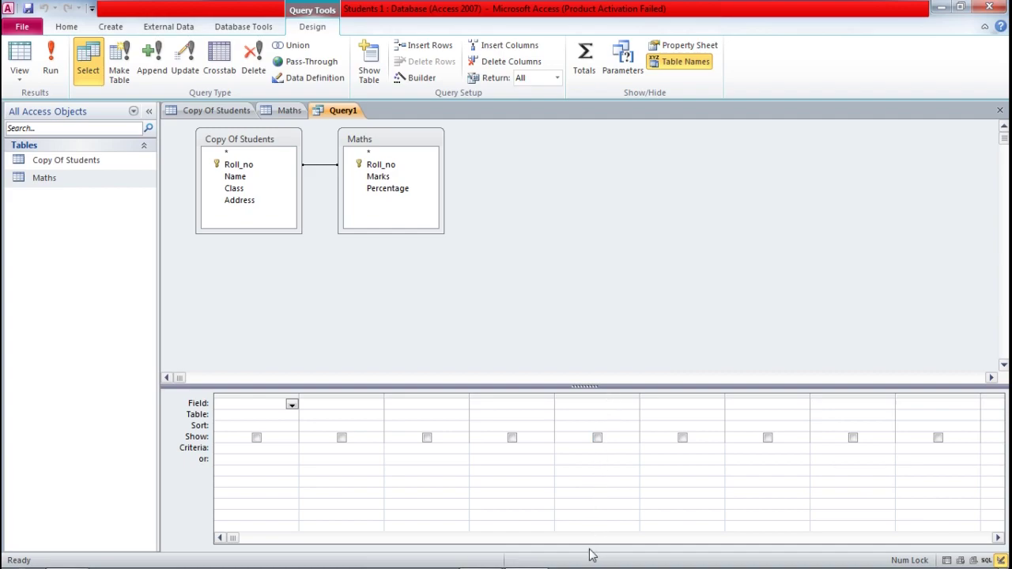
{"action": "left_click", "coordinate": [481, 555]}
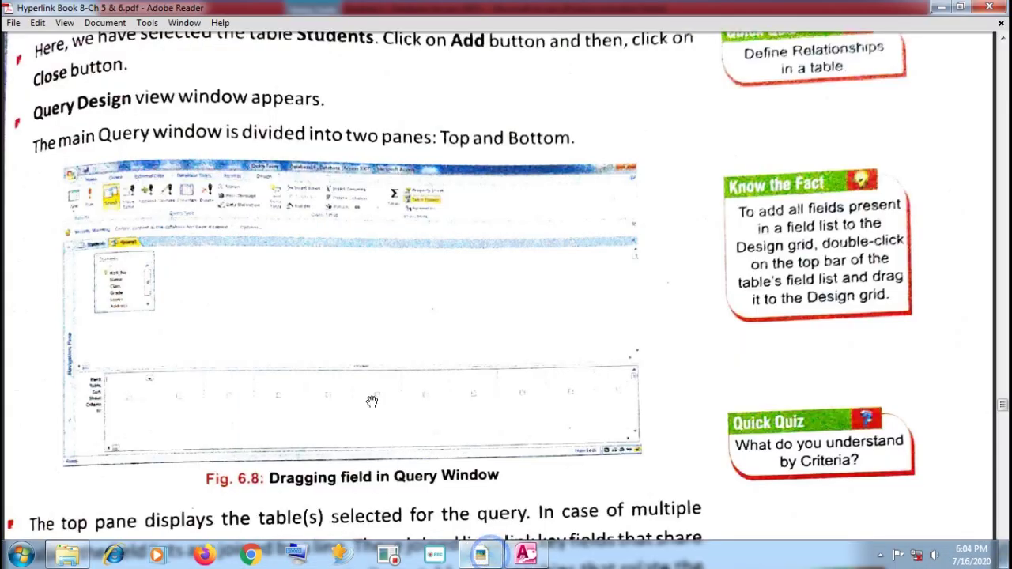
{"action": "scroll", "coordinate": [372, 401], "scroll_direction": "down", "scroll_amount": 5}
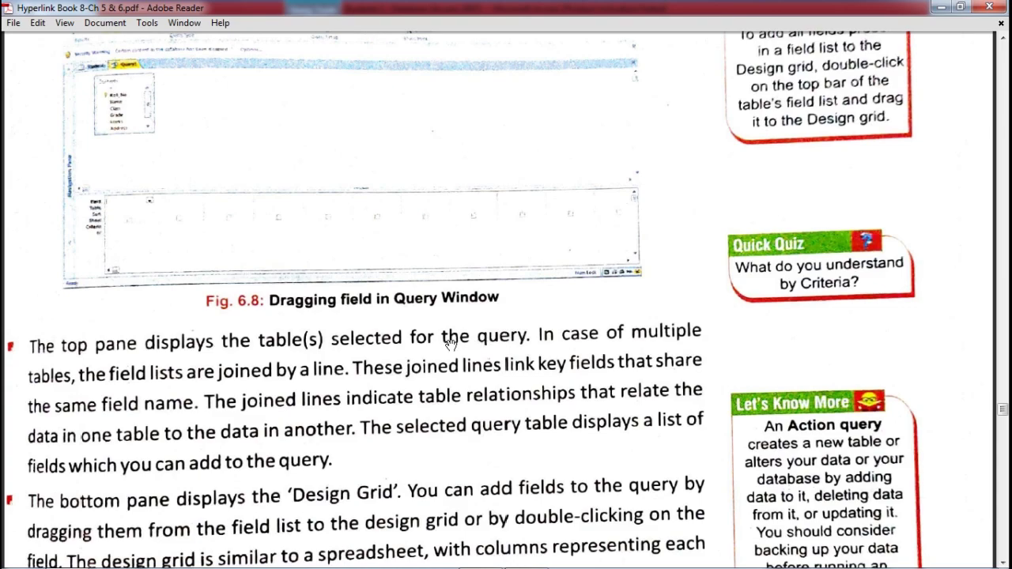
{"action": "scroll", "coordinate": [452, 346], "scroll_direction": "up", "scroll_amount": 1}
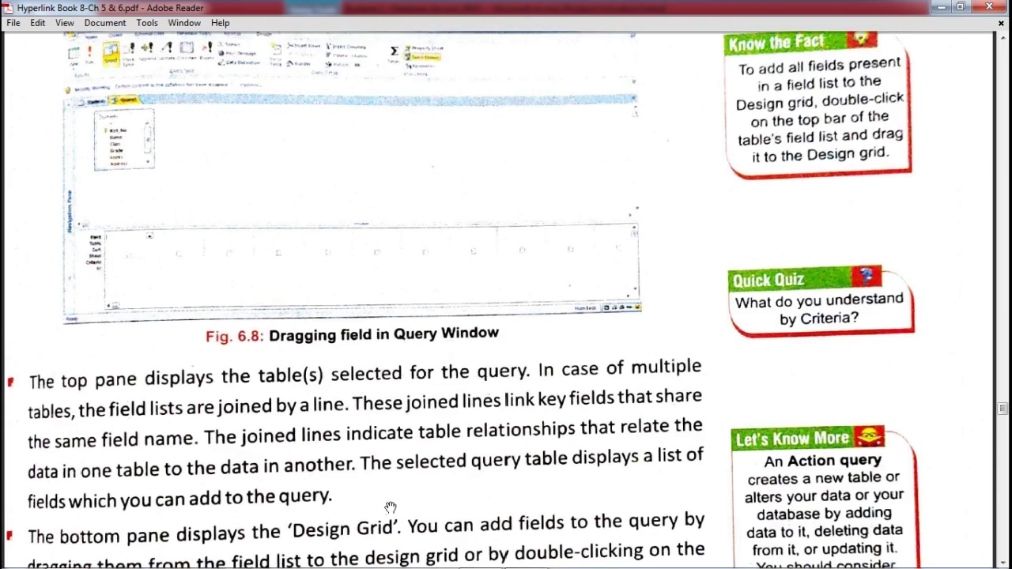
{"action": "left_click", "coordinate": [527, 554]}
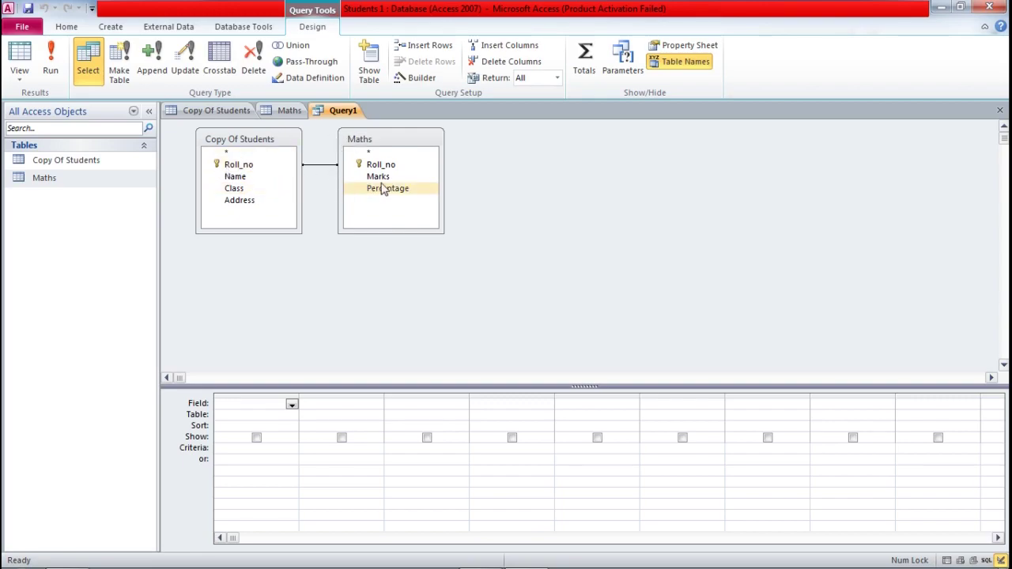
{"action": "left_click", "coordinate": [535, 556]}
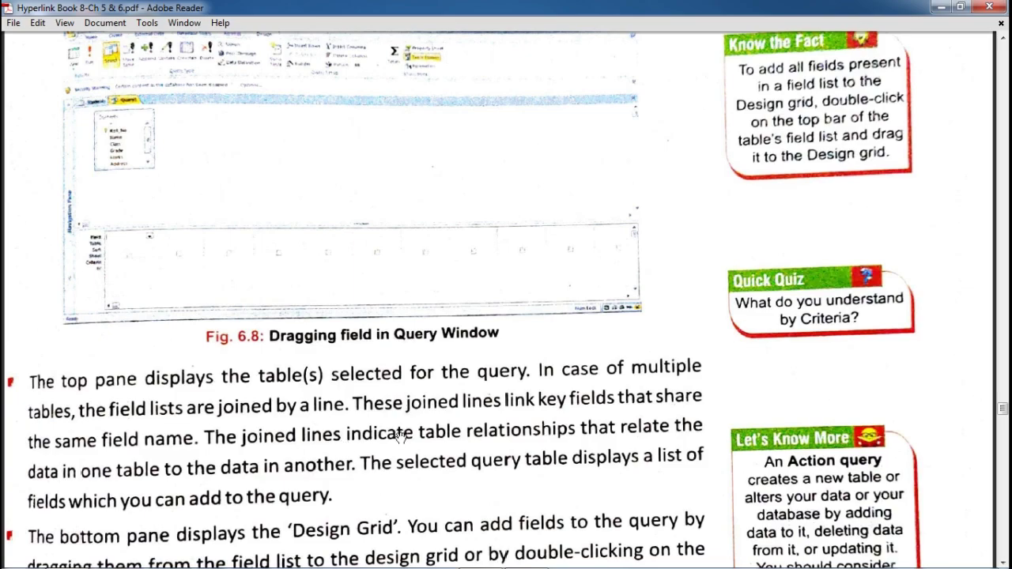
Compare the joined Roll_no fields of the two tables in Microsoft Access with the textbook's explanation of joined lines.
{"action": "mouse_move", "coordinate": [464, 563]}
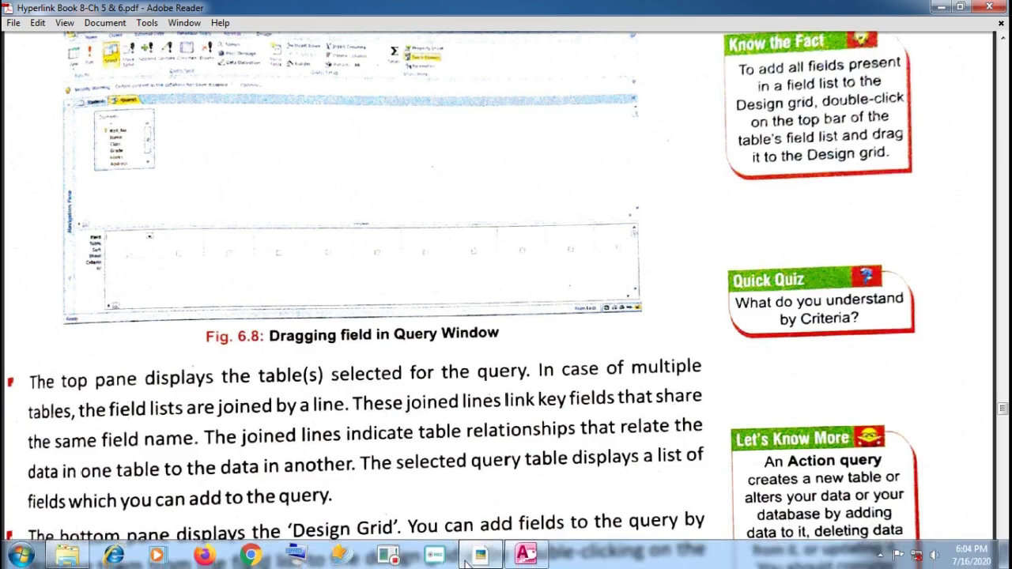
{"action": "left_click", "coordinate": [540, 557]}
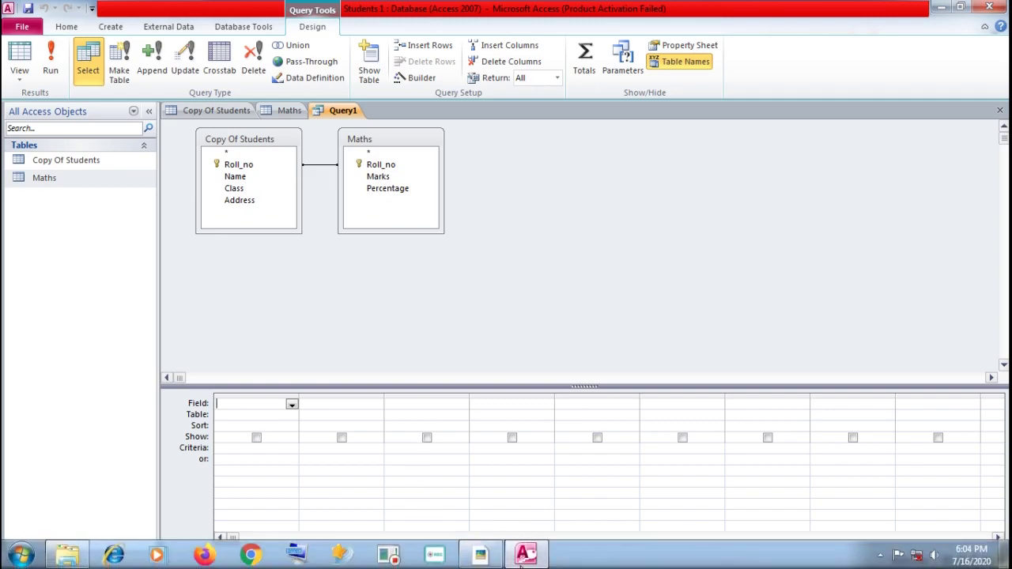
{"action": "left_click", "coordinate": [521, 558]}
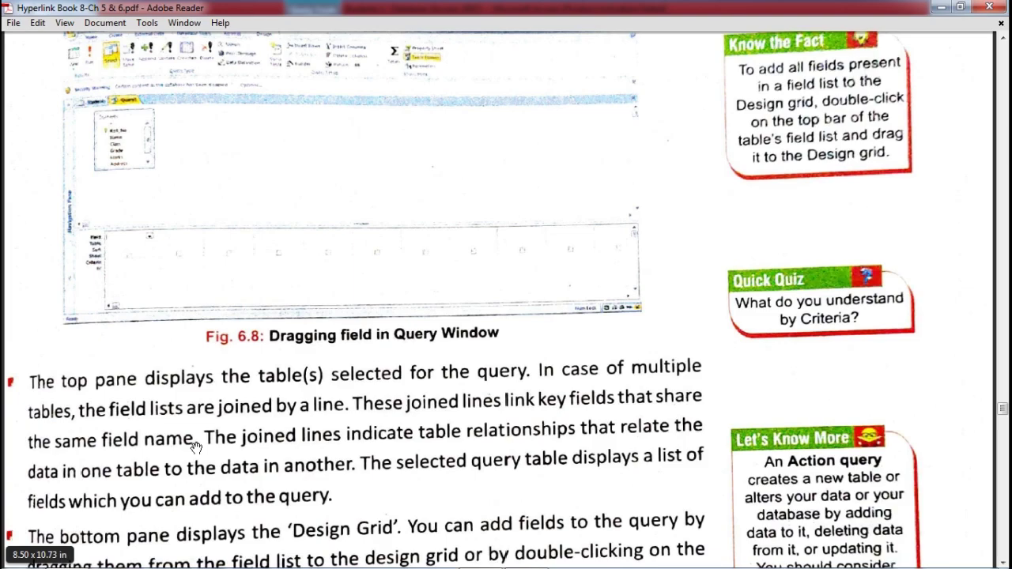
{"action": "mouse_move", "coordinate": [482, 562]}
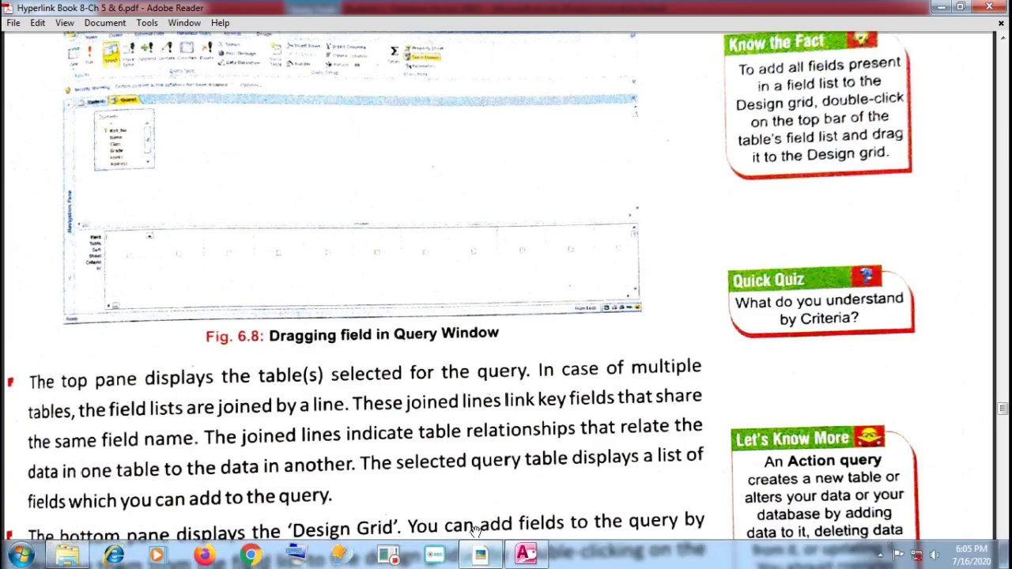
{"action": "left_click", "coordinate": [543, 555]}
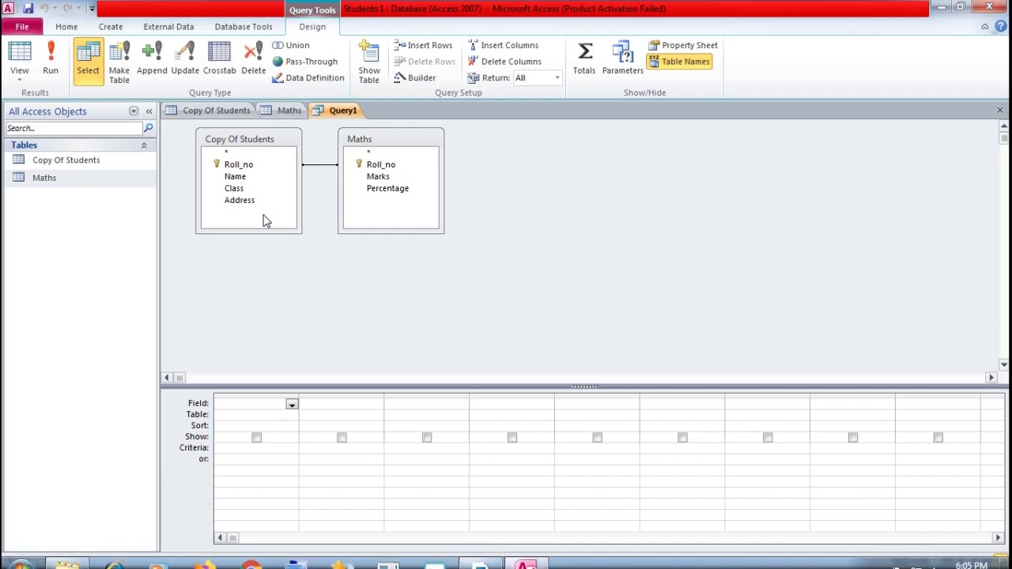
{"action": "left_click", "coordinate": [246, 164]}
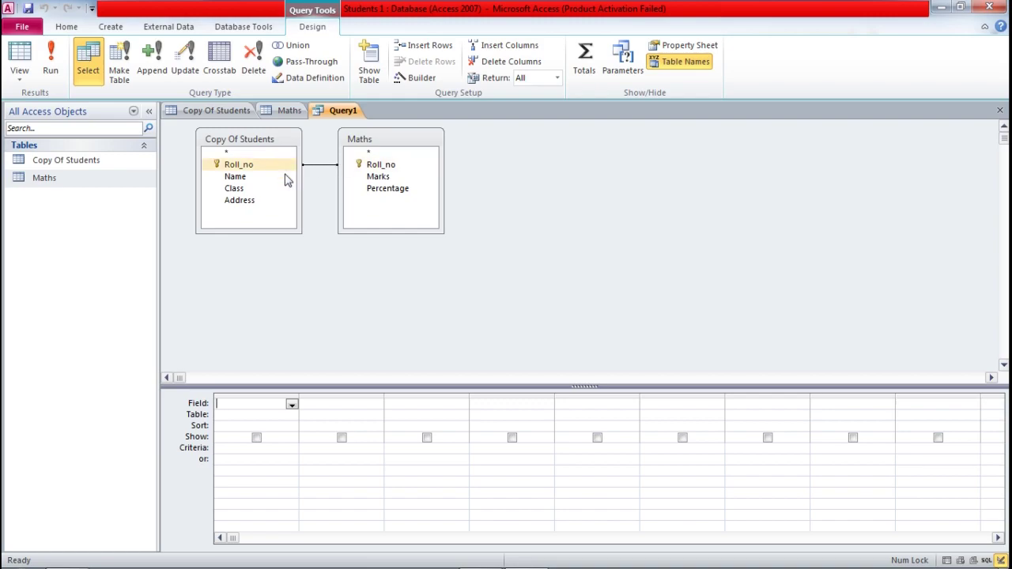
Switch to the textbook in Adobe Reader and read how the bottom pane's Design Grid works and how fields are added.
{"action": "mouse_move", "coordinate": [481, 566]}
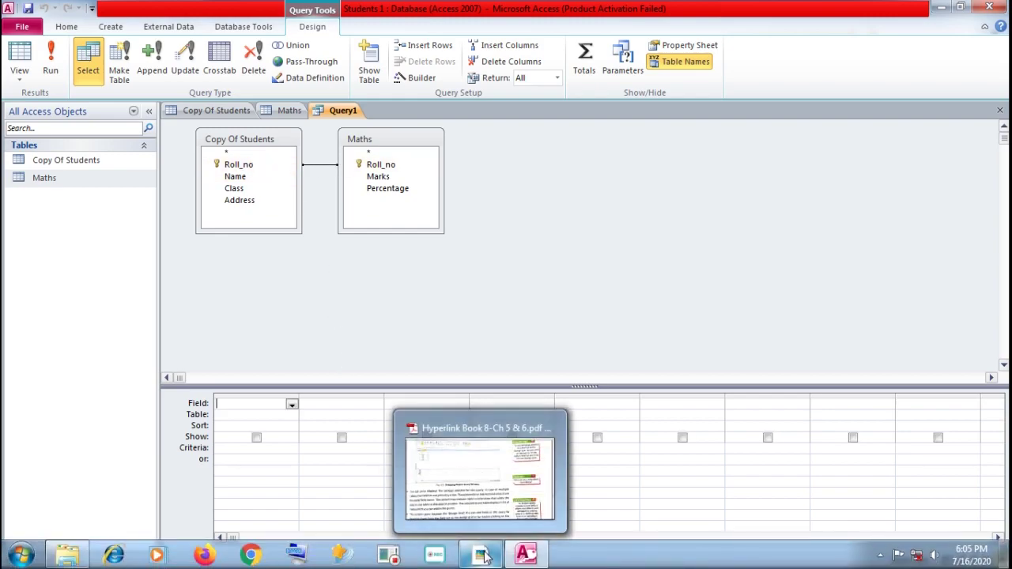
{"action": "left_click", "coordinate": [466, 498]}
{"action": "scroll", "coordinate": [378, 419], "scroll_direction": "down", "scroll_amount": 1}
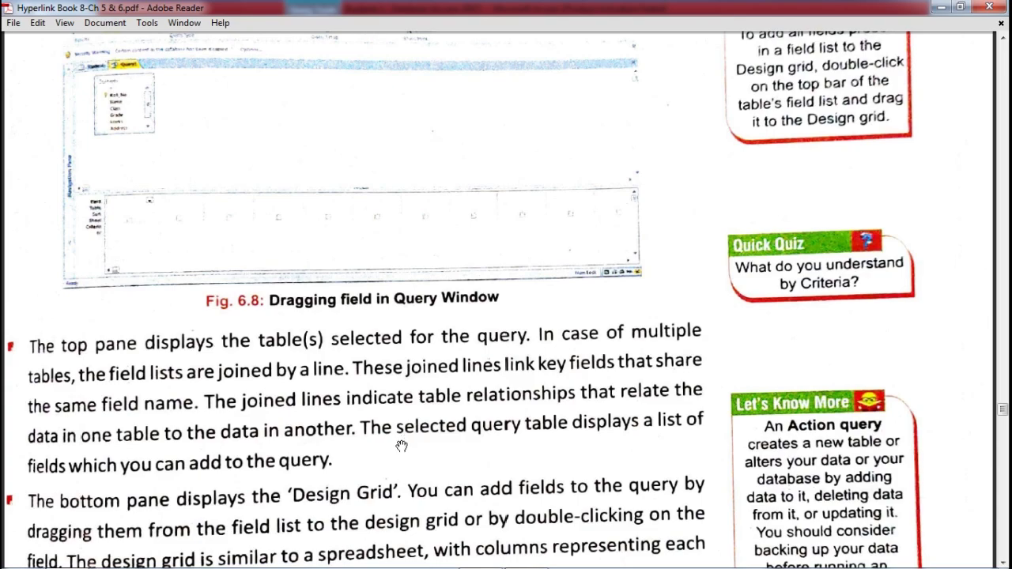
{"action": "scroll", "coordinate": [402, 445], "scroll_direction": "down", "scroll_amount": 2}
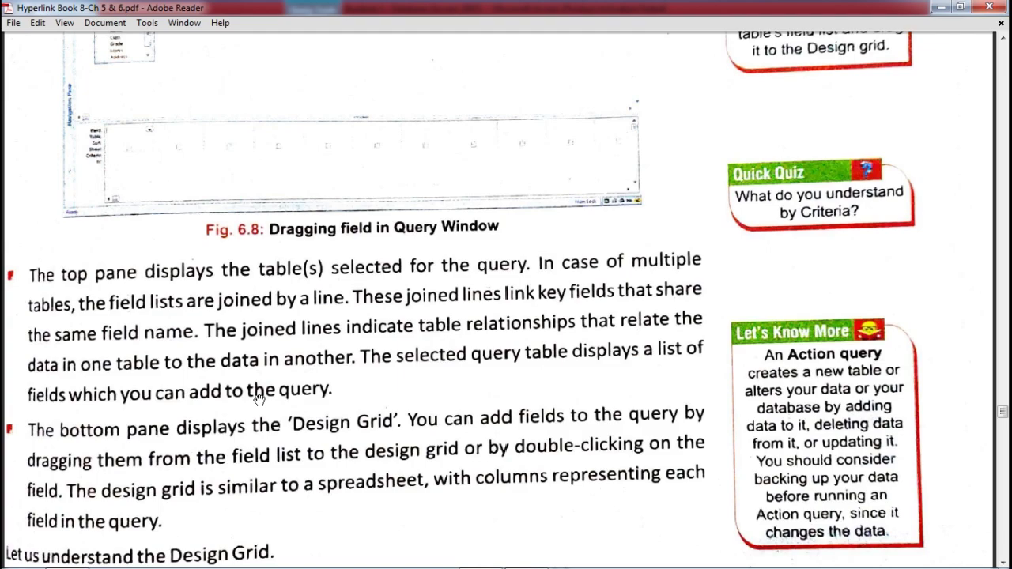
{"action": "scroll", "coordinate": [259, 398], "scroll_direction": "down", "scroll_amount": 3}
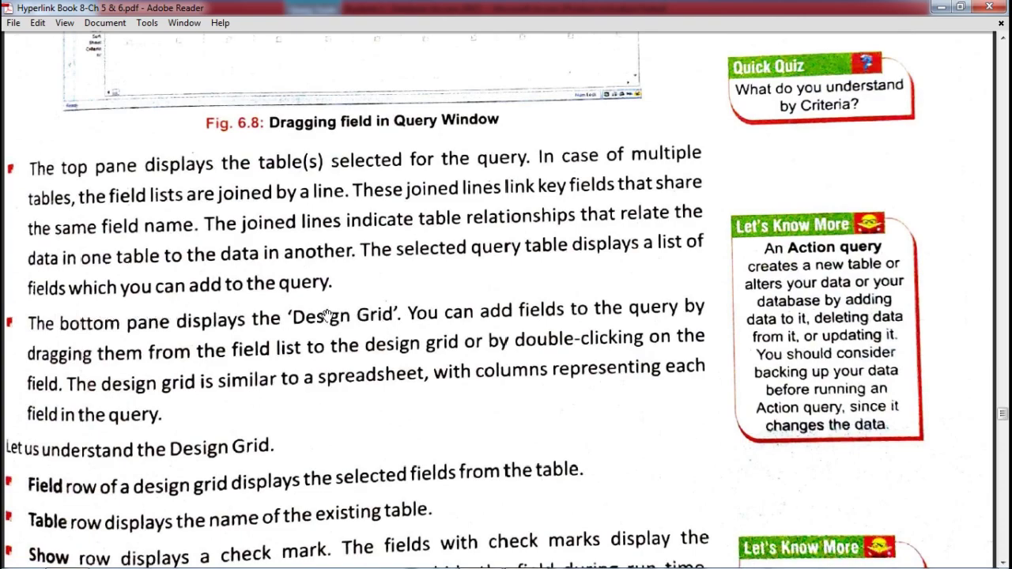
{"action": "scroll", "coordinate": [328, 315], "scroll_direction": "up", "scroll_amount": 1}
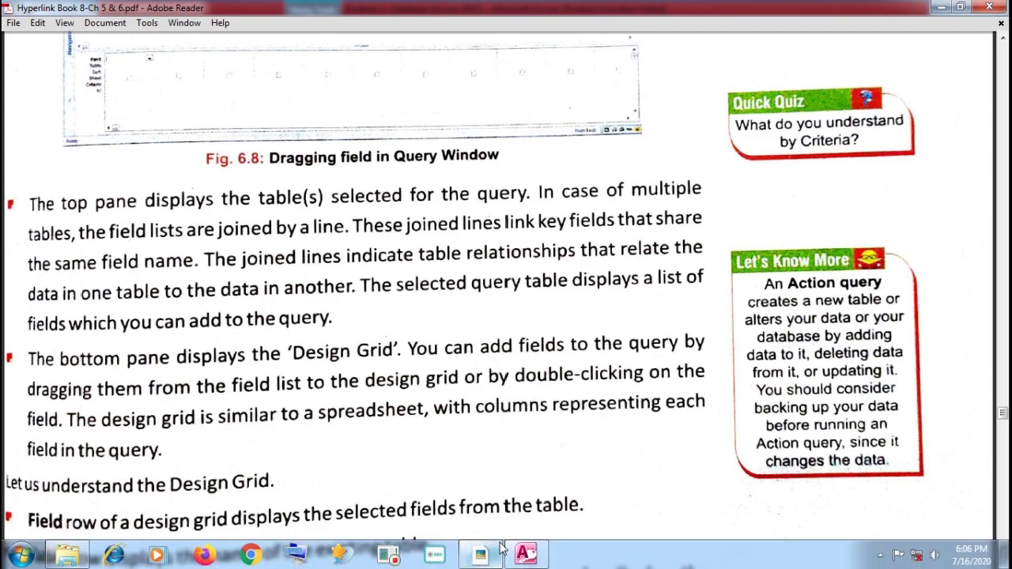
In Microsoft Access, add Roll_no and Name from Copy Of Students, Marks and Percentage from Maths, and Address from Copy Of Students to the design grid.
{"action": "left_click", "coordinate": [522, 556]}
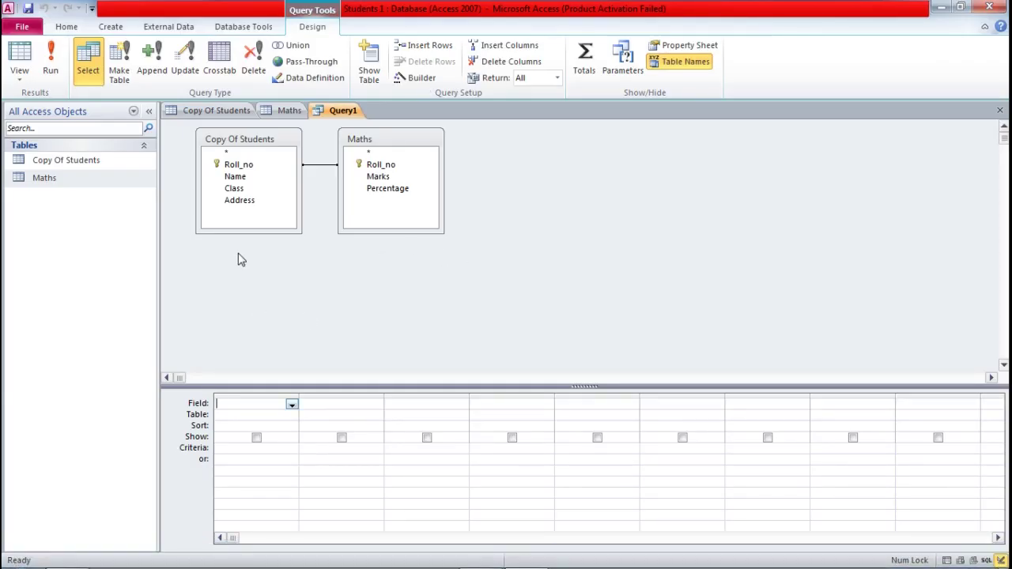
{"action": "double_click", "coordinate": [239, 165]}
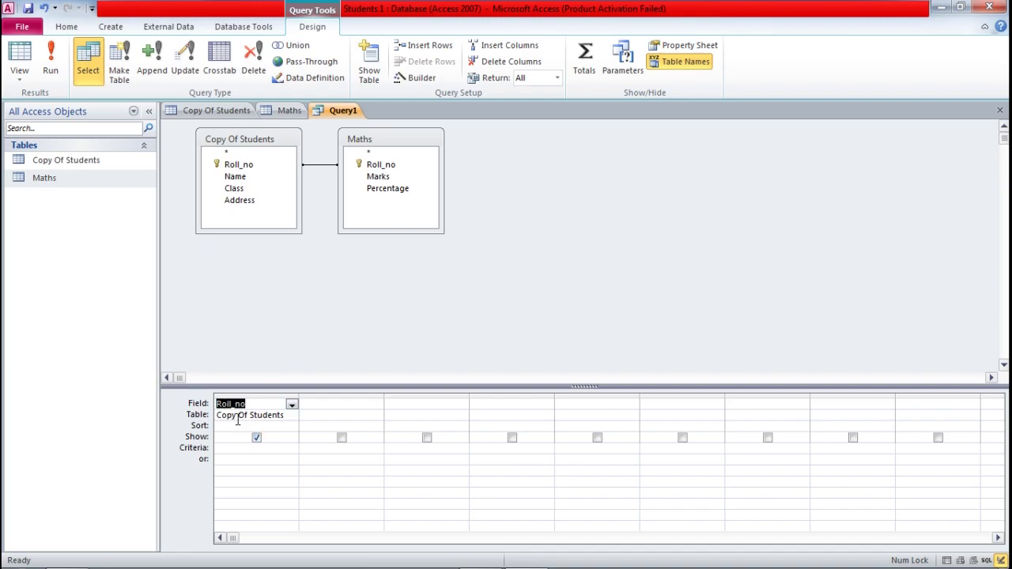
{"action": "double_click", "coordinate": [234, 176]}
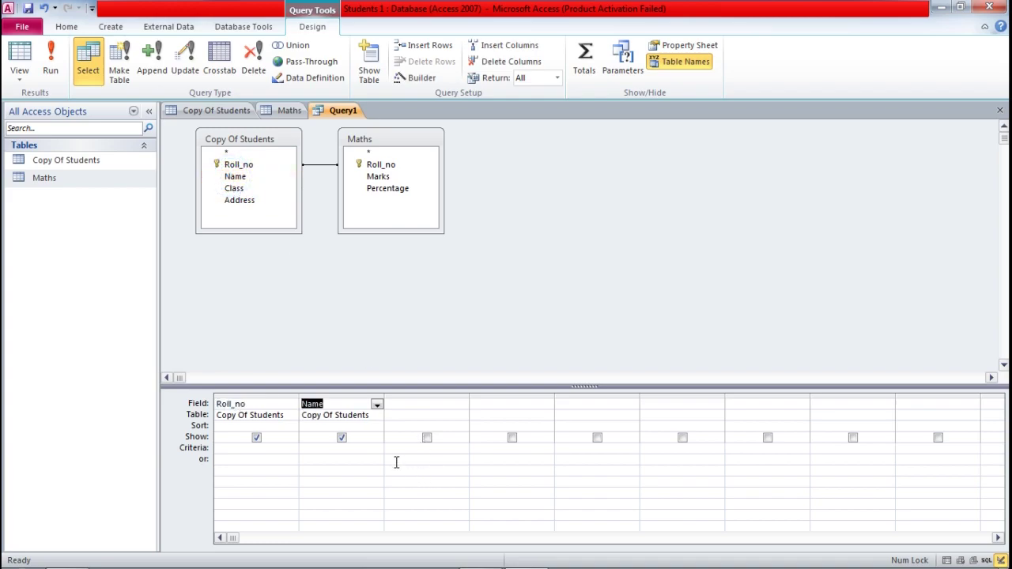
{"action": "double_click", "coordinate": [385, 178]}
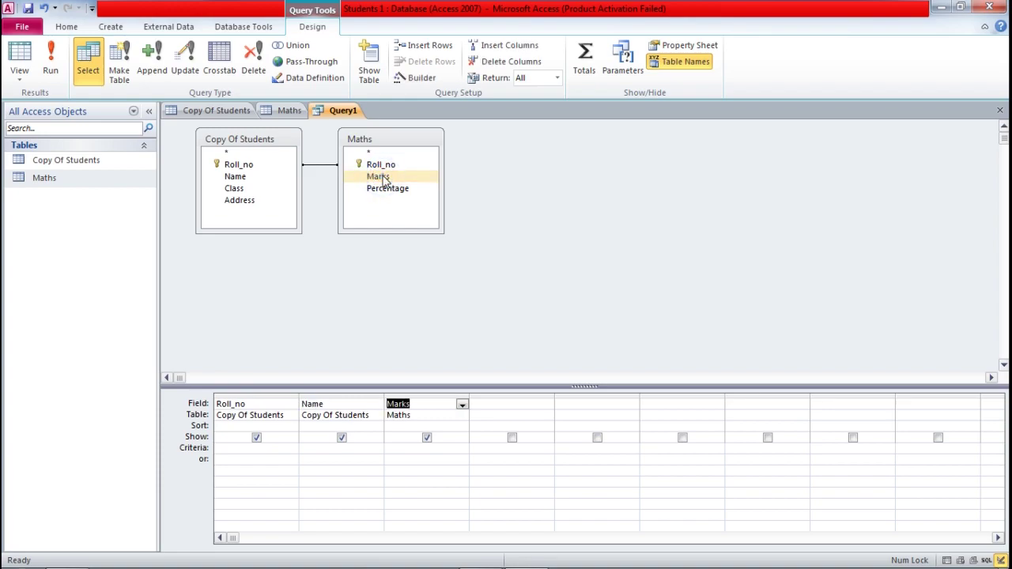
{"action": "double_click", "coordinate": [378, 190]}
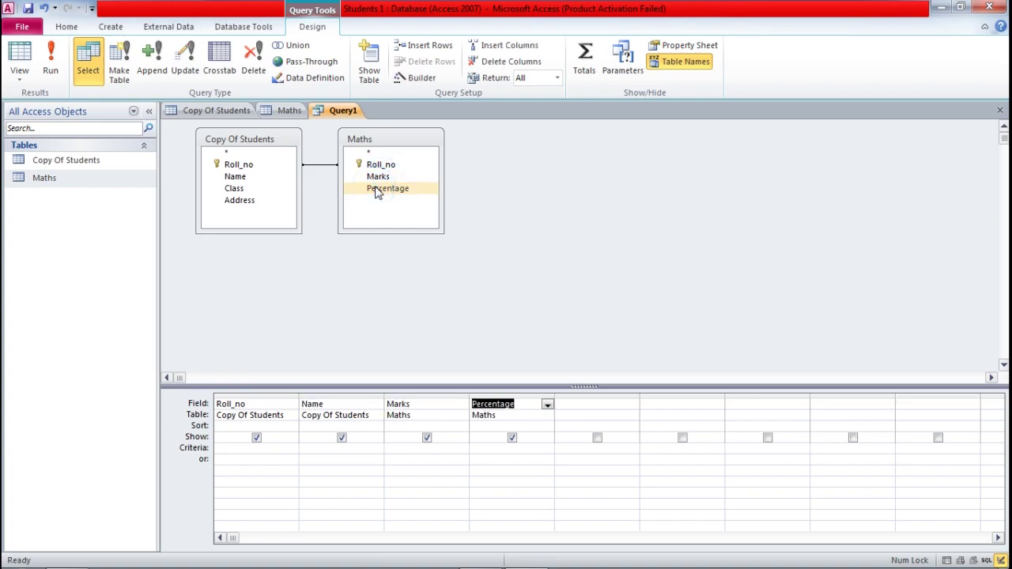
{"action": "double_click", "coordinate": [268, 203]}
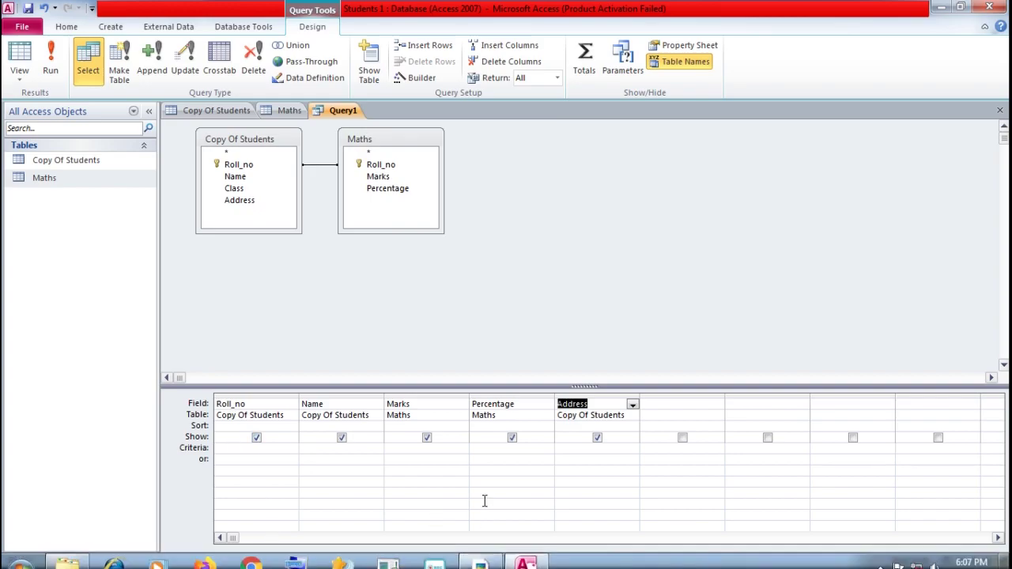
Switch to the textbook in Adobe Reader and read the section explaining the rows of the Design Grid.
{"action": "left_click", "coordinate": [481, 554]}
{"action": "scroll", "coordinate": [114, 331], "scroll_direction": "down", "scroll_amount": 5}
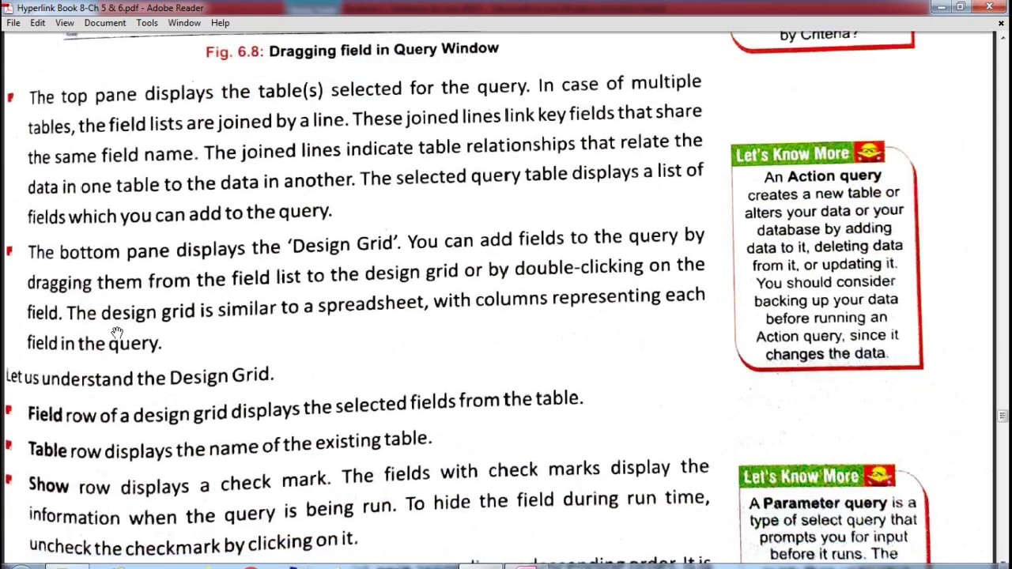
{"action": "scroll", "coordinate": [76, 322], "scroll_direction": "down", "scroll_amount": 1}
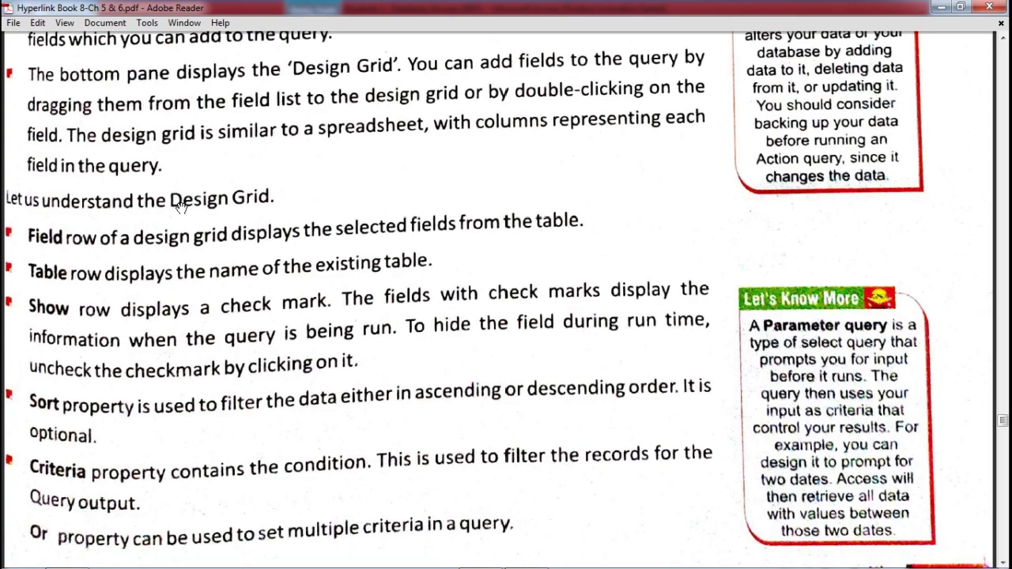
{"action": "scroll", "coordinate": [180, 207], "scroll_direction": "down", "scroll_amount": 1}
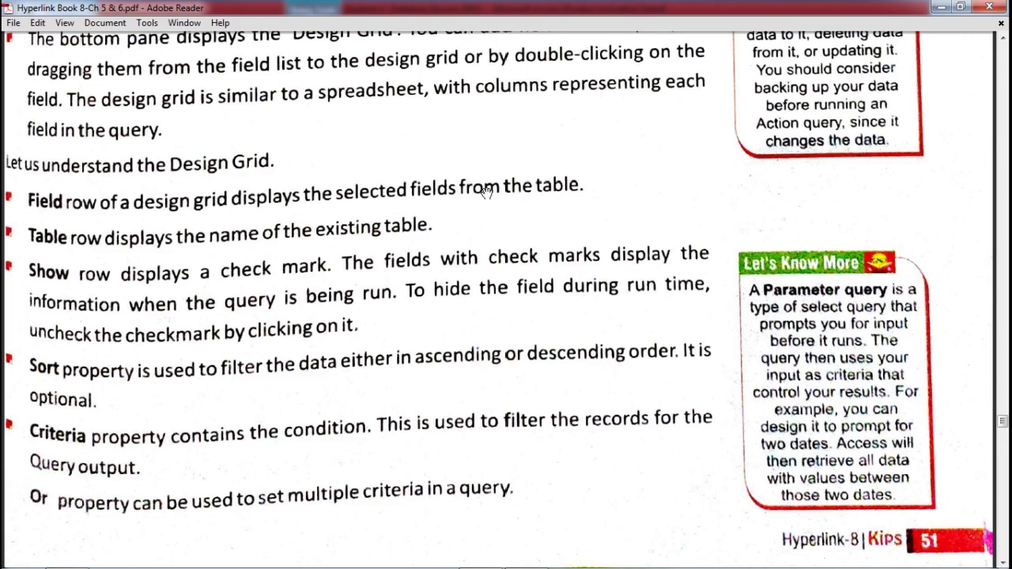
Compare the query's Field, Table and Show rows in Microsoft Access with the textbook's Design Grid descriptions in Adobe Reader.
{"action": "left_click", "coordinate": [517, 553]}
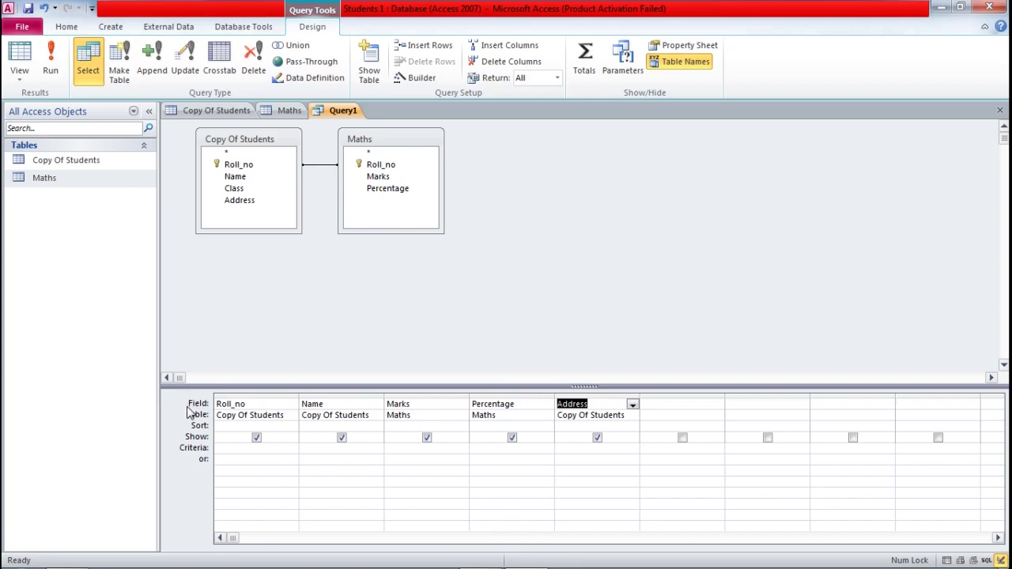
{"action": "left_click", "coordinate": [241, 199]}
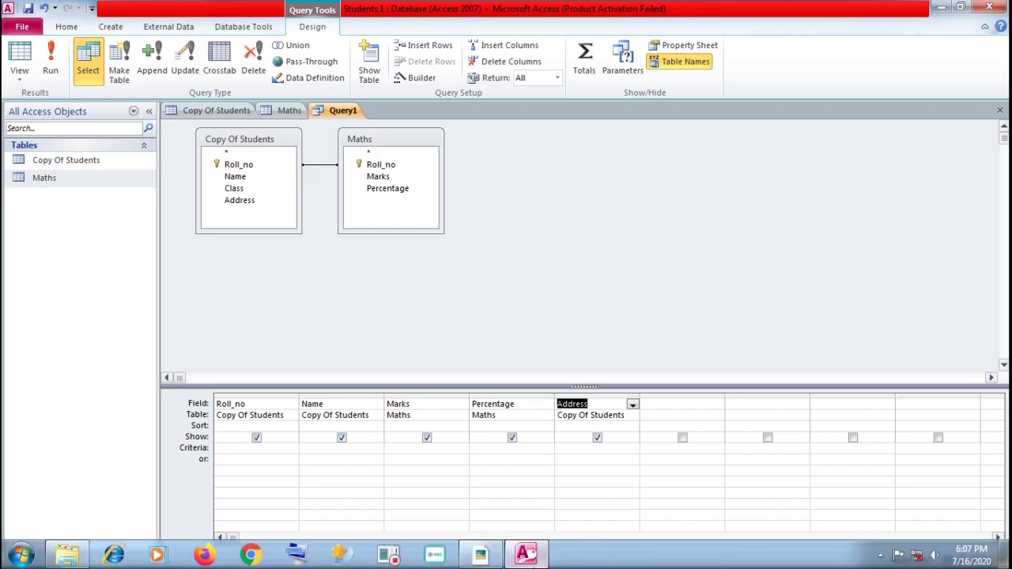
{"action": "left_click", "coordinate": [501, 554]}
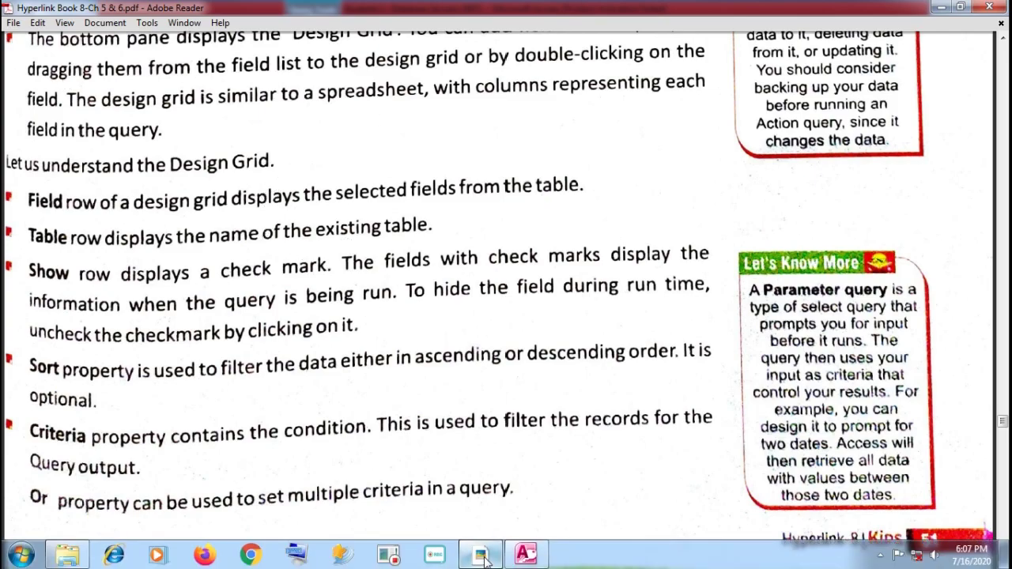
{"action": "left_click", "coordinate": [480, 555]}
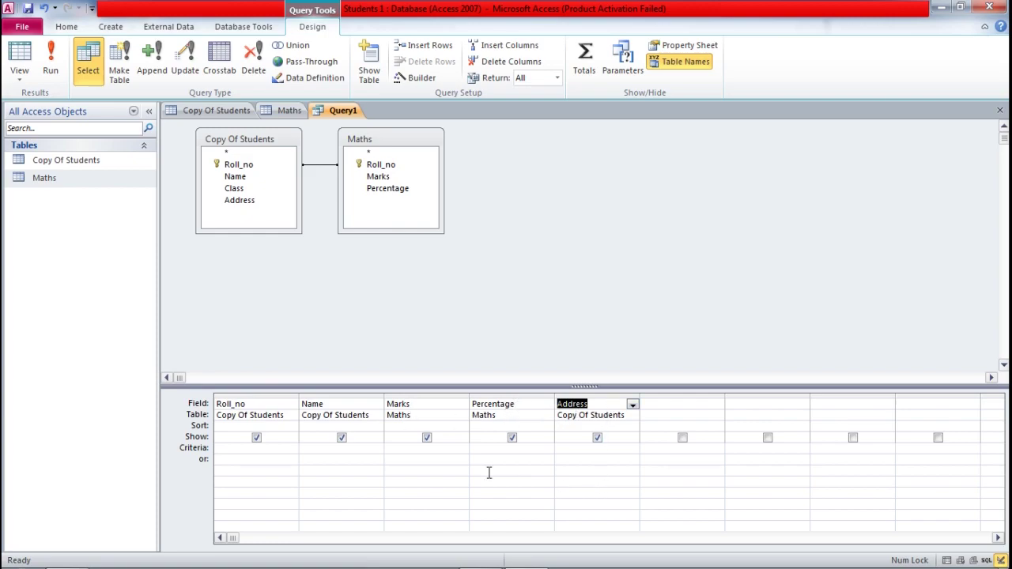
{"action": "left_click", "coordinate": [486, 556]}
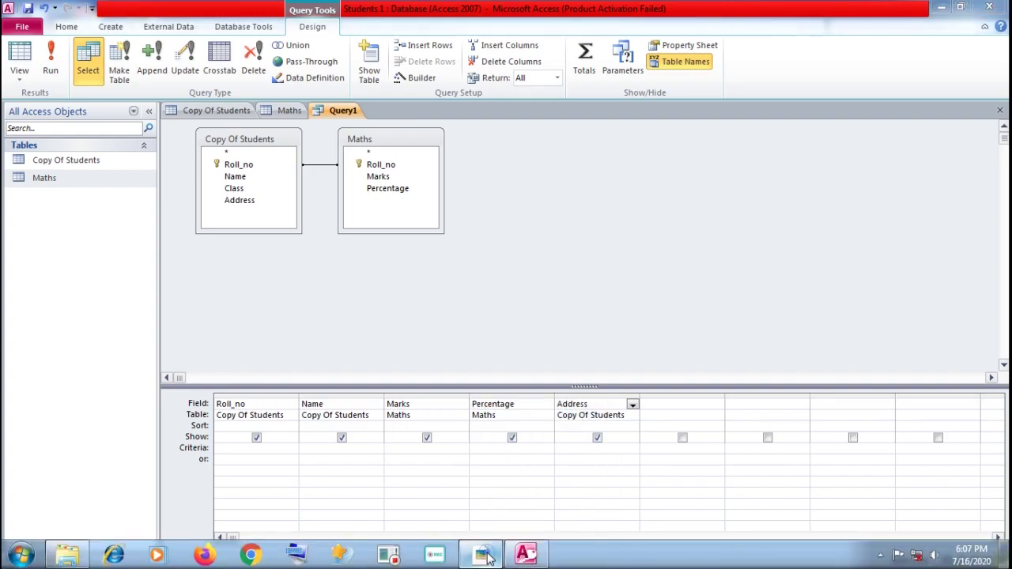
{"action": "scroll", "coordinate": [308, 411], "scroll_direction": "down", "scroll_amount": 1}
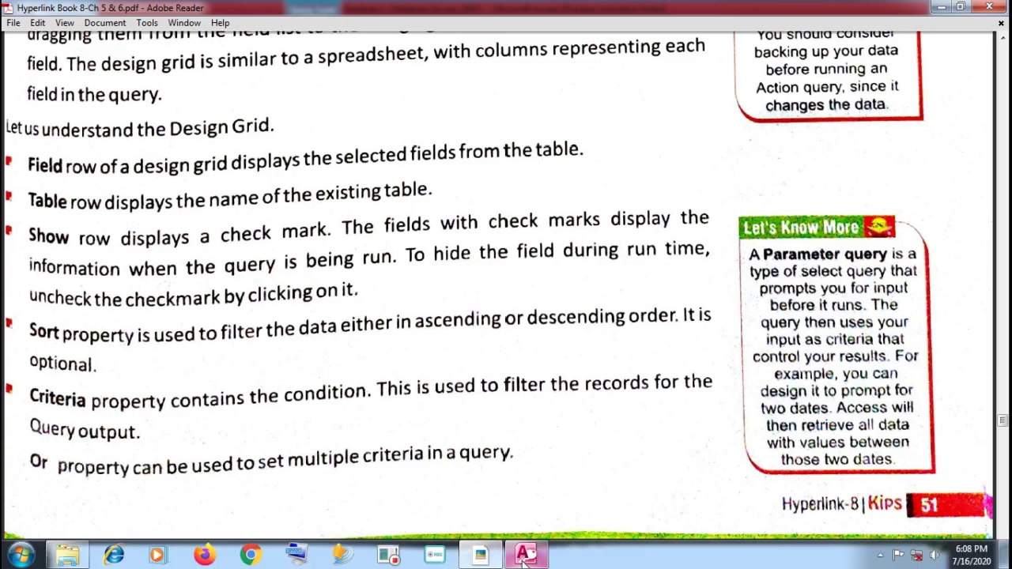
In Microsoft Access, hide the Name and Marks fields from the query output by clearing their Show check marks.
{"action": "left_click", "coordinate": [525, 555]}
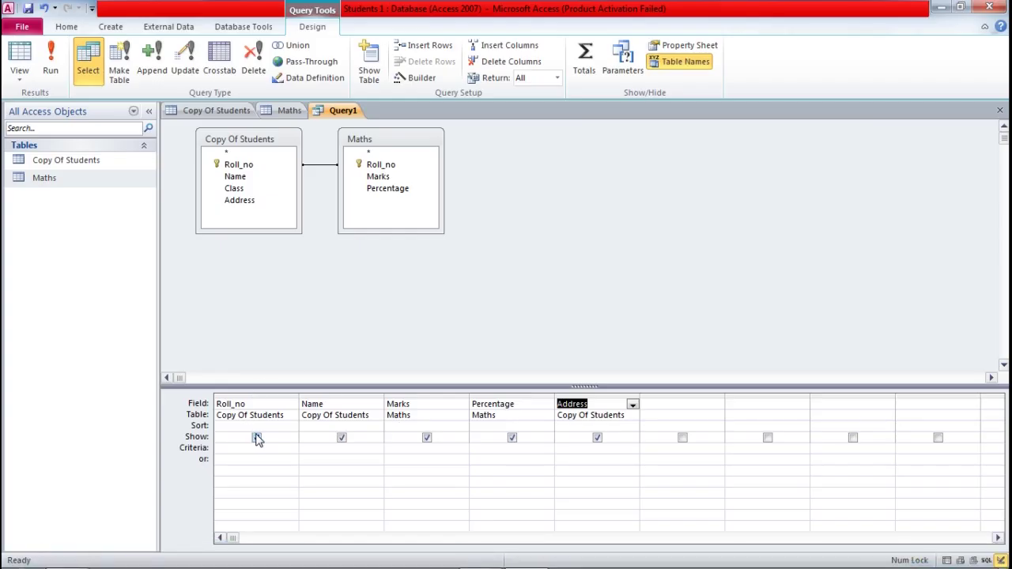
{"action": "left_click", "coordinate": [341, 438]}
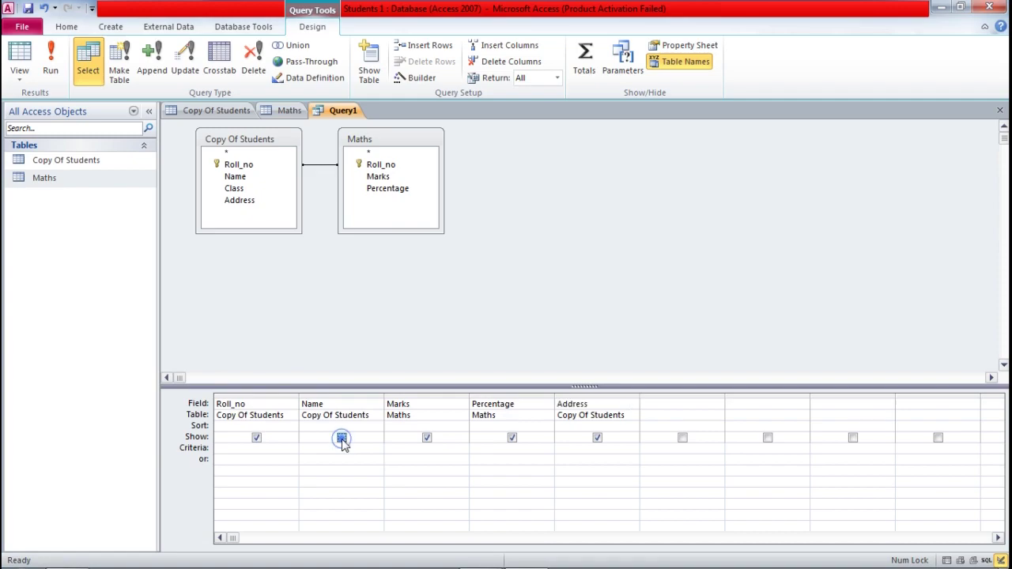
{"action": "left_click", "coordinate": [426, 438]}
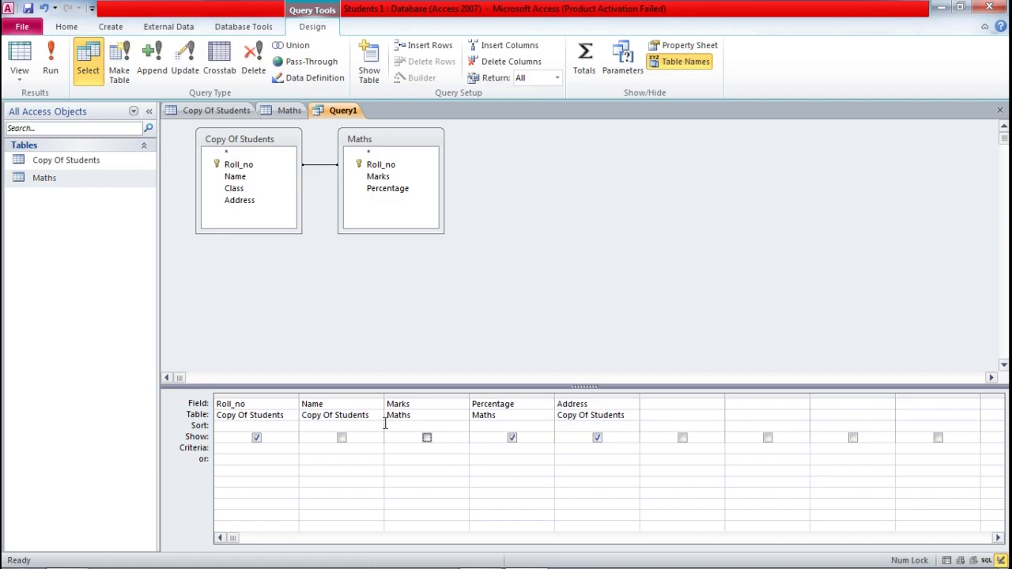
{"action": "left_click", "coordinate": [342, 438]}
{"action": "left_click", "coordinate": [427, 438]}
{"action": "left_click", "coordinate": [341, 438]}
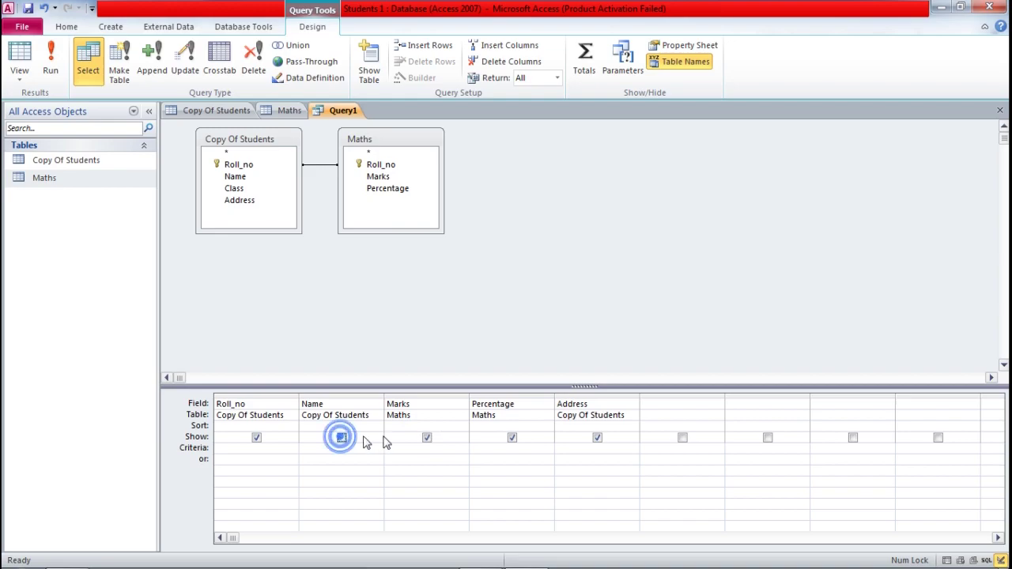
{"action": "left_click", "coordinate": [427, 438]}
Try to run the unsaved query and dismiss the alert.
{"action": "left_click", "coordinate": [62, 67]}
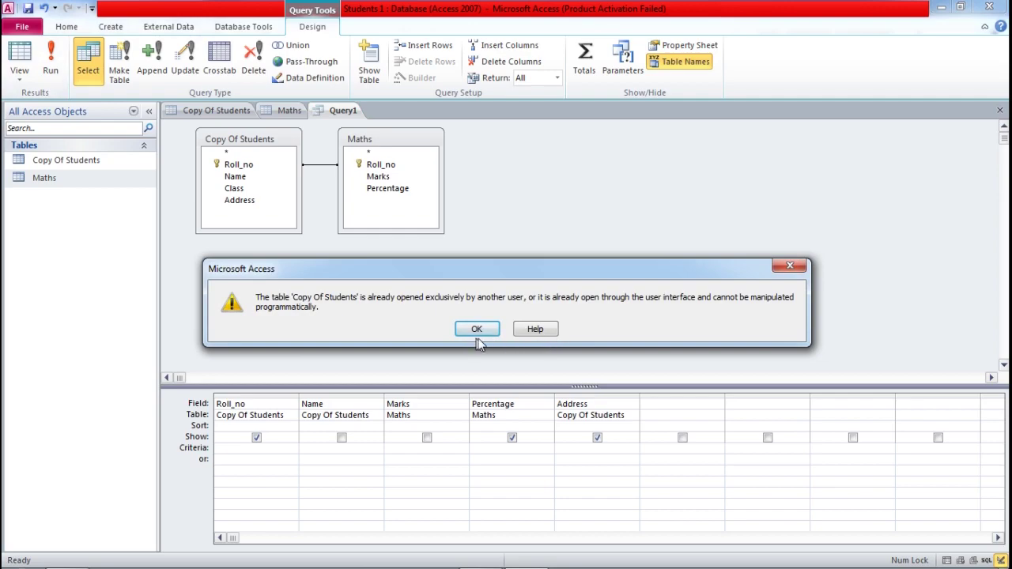
{"action": "left_click", "coordinate": [477, 329]}
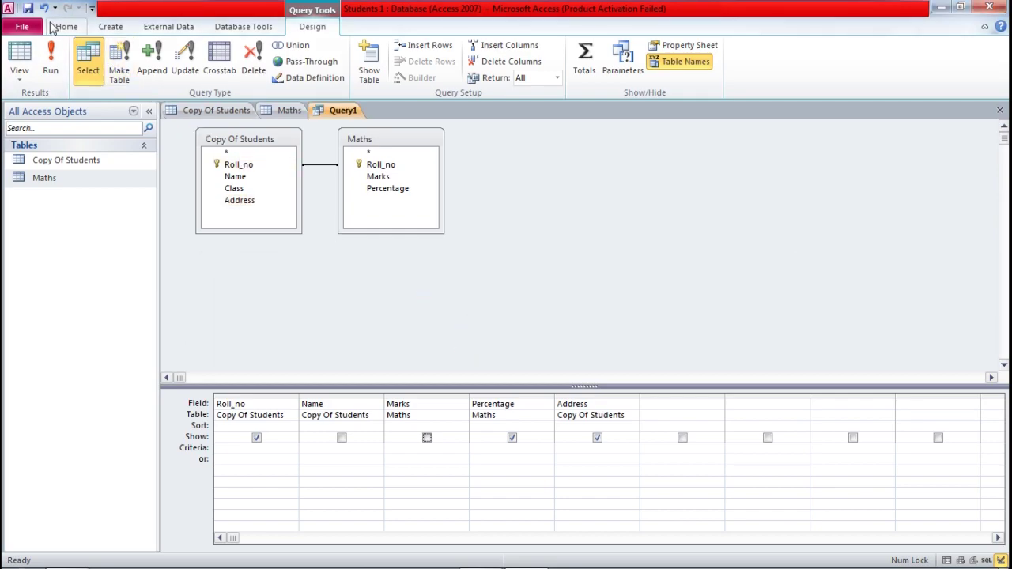
Save the query as Query1, then try to run it and dismiss the alert.
{"action": "left_click", "coordinate": [28, 8]}
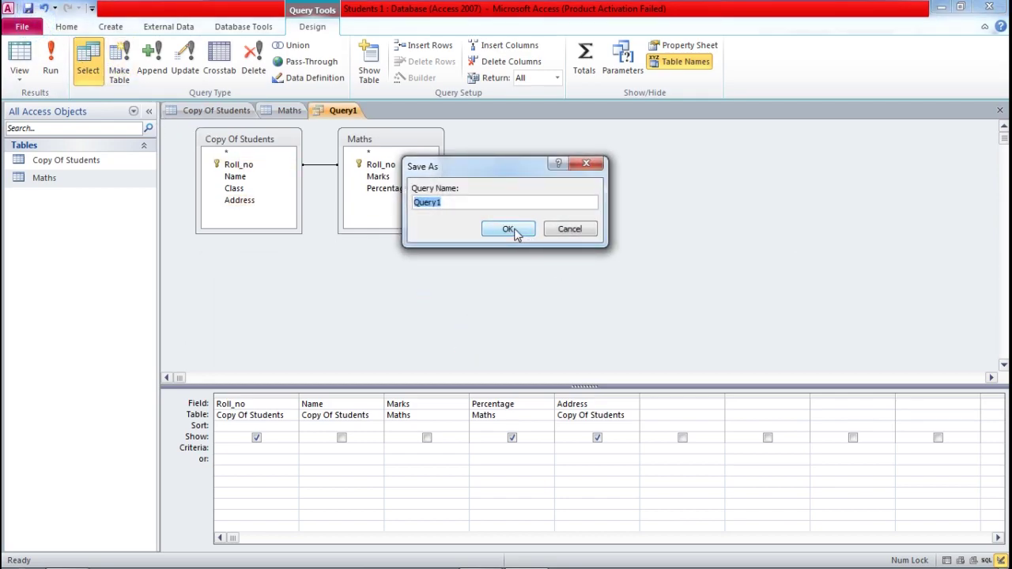
{"action": "left_click", "coordinate": [512, 231]}
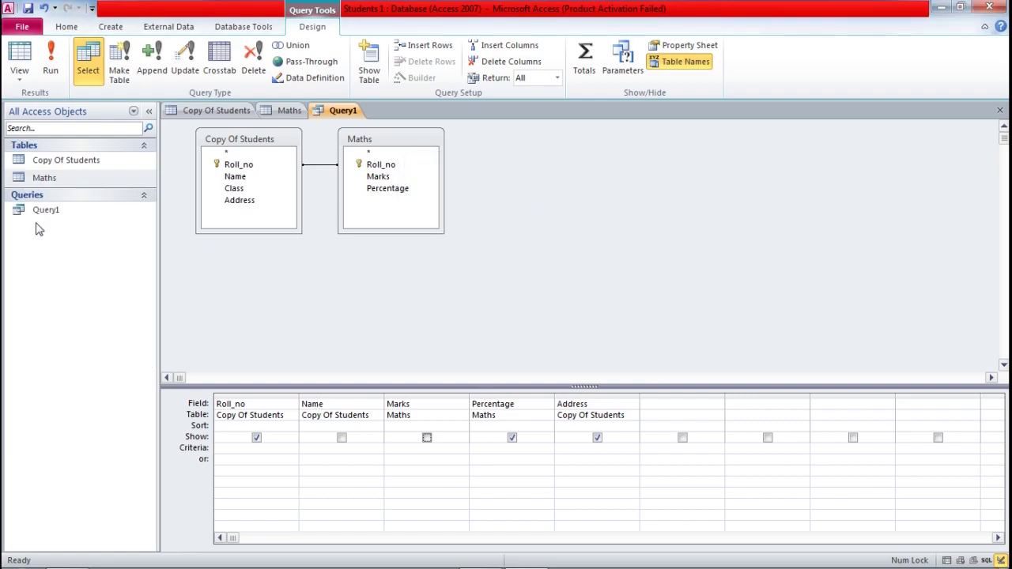
{"action": "left_click", "coordinate": [50, 63]}
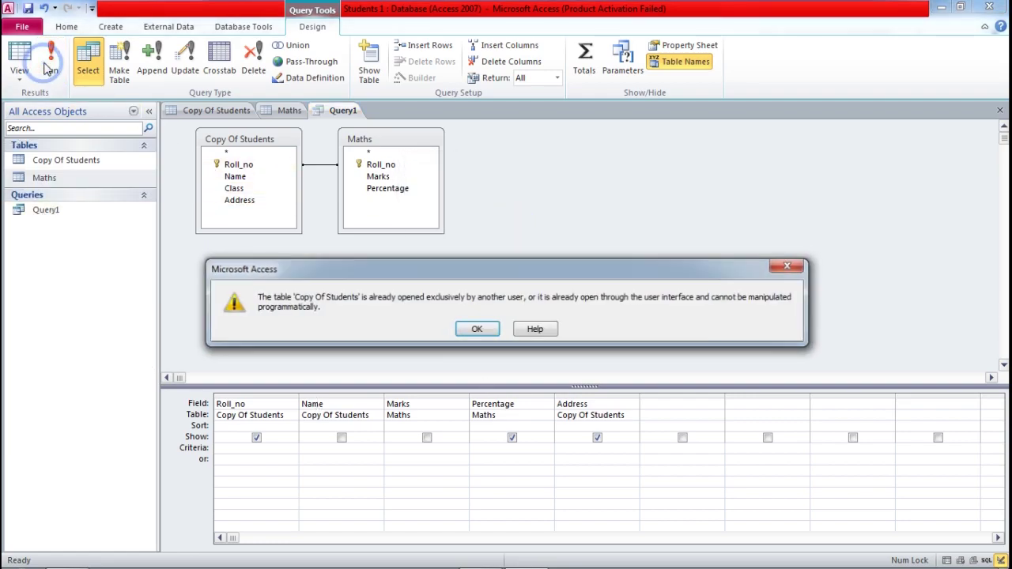
{"action": "left_click", "coordinate": [477, 328]}
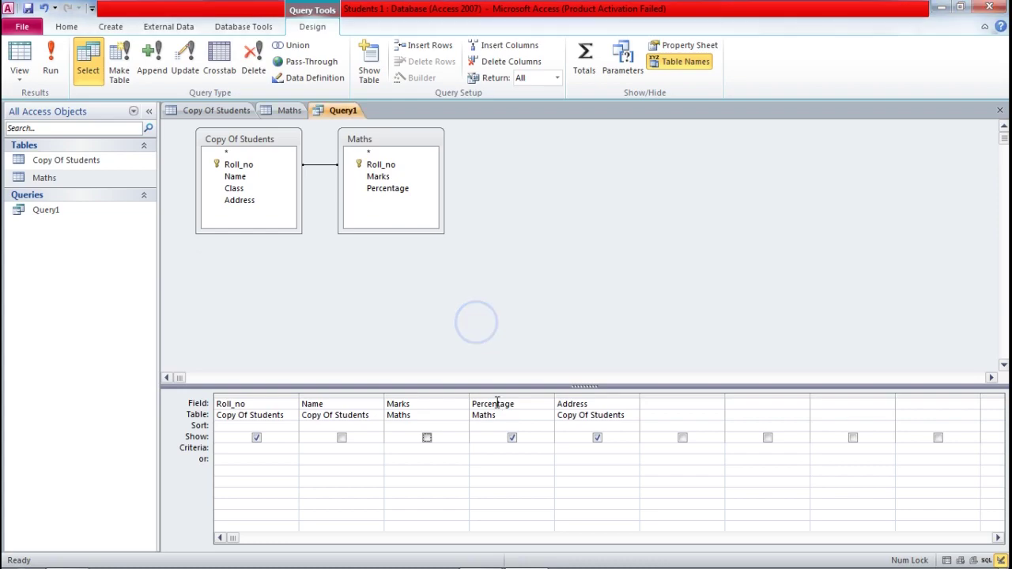
Close the Access window, reopen the Students 1 database from its folder and dismiss the activation wizard.
{"action": "mouse_move", "coordinate": [528, 553]}
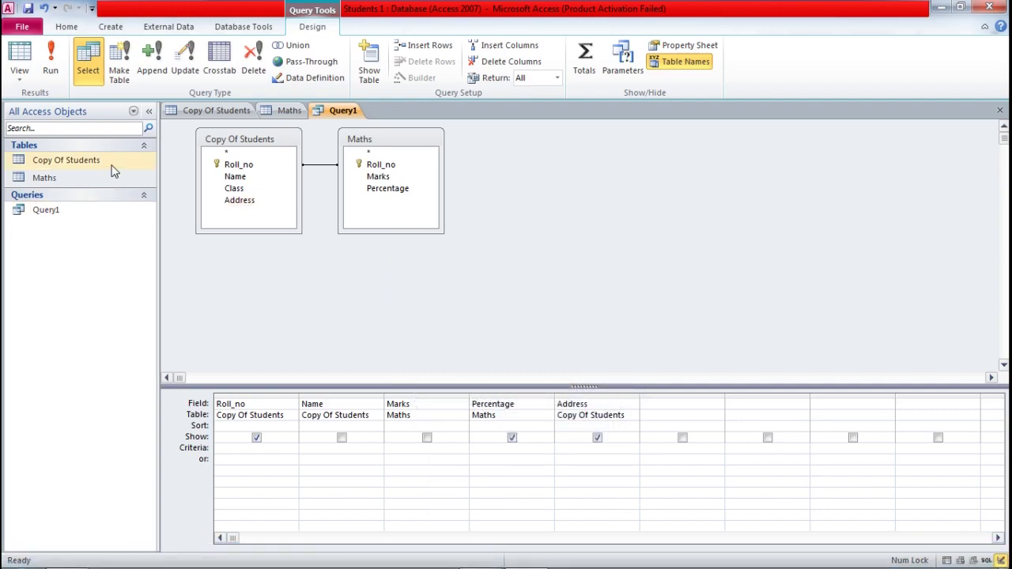
{"action": "right_click", "coordinate": [551, 554]}
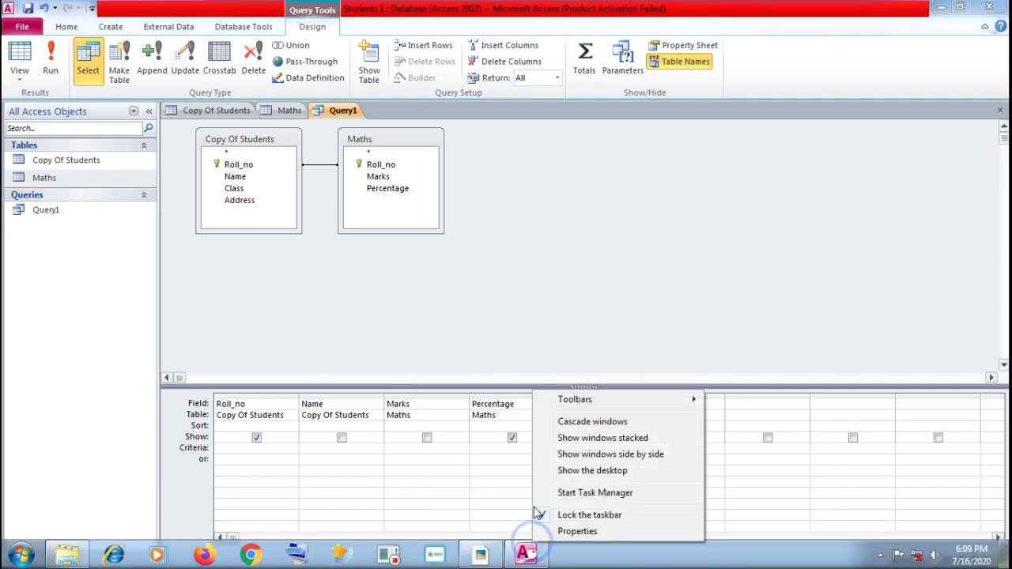
{"action": "right_click", "coordinate": [526, 553]}
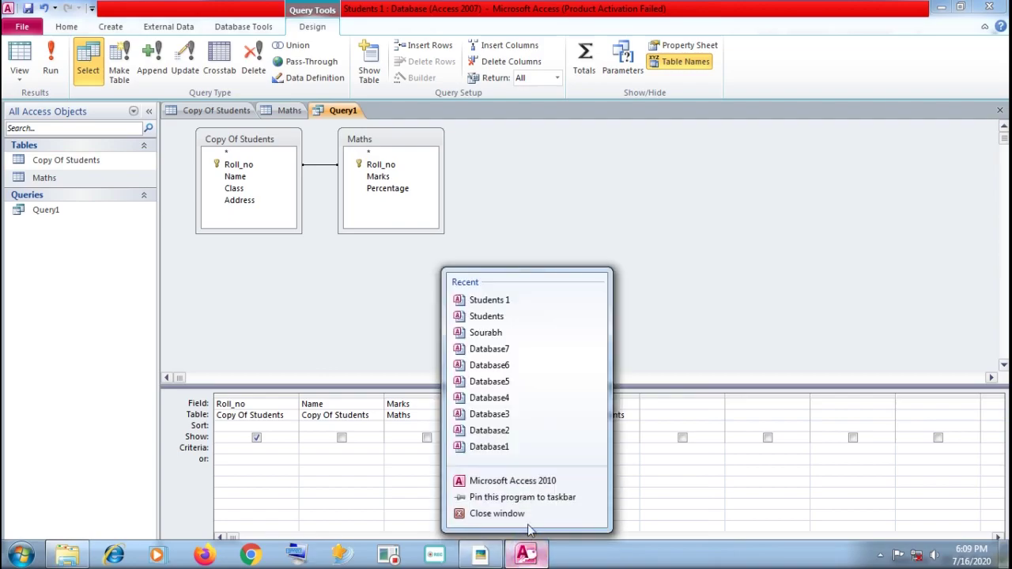
{"action": "left_click", "coordinate": [528, 522]}
{"action": "left_click", "coordinate": [480, 553]}
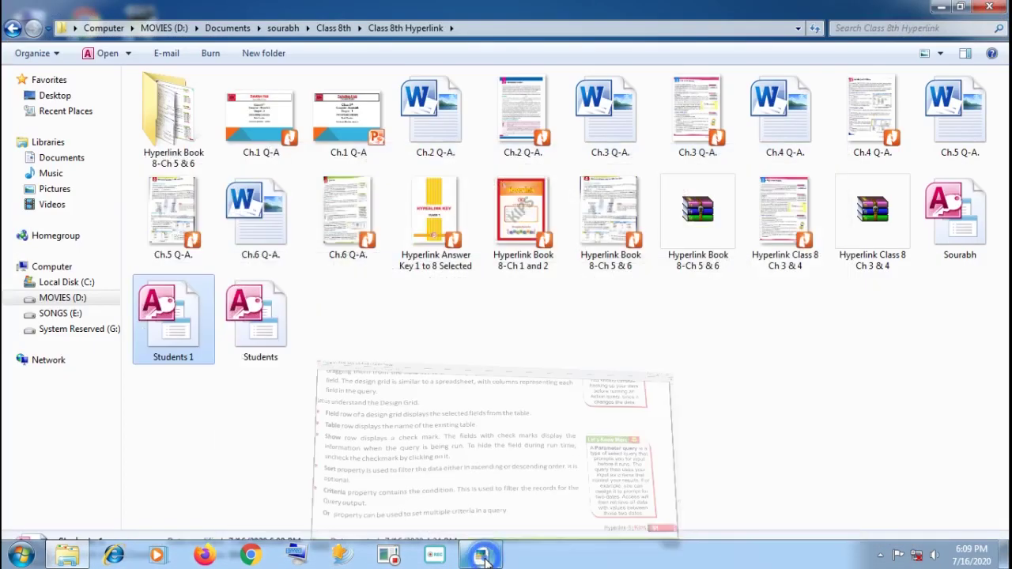
{"action": "double_click", "coordinate": [193, 332]}
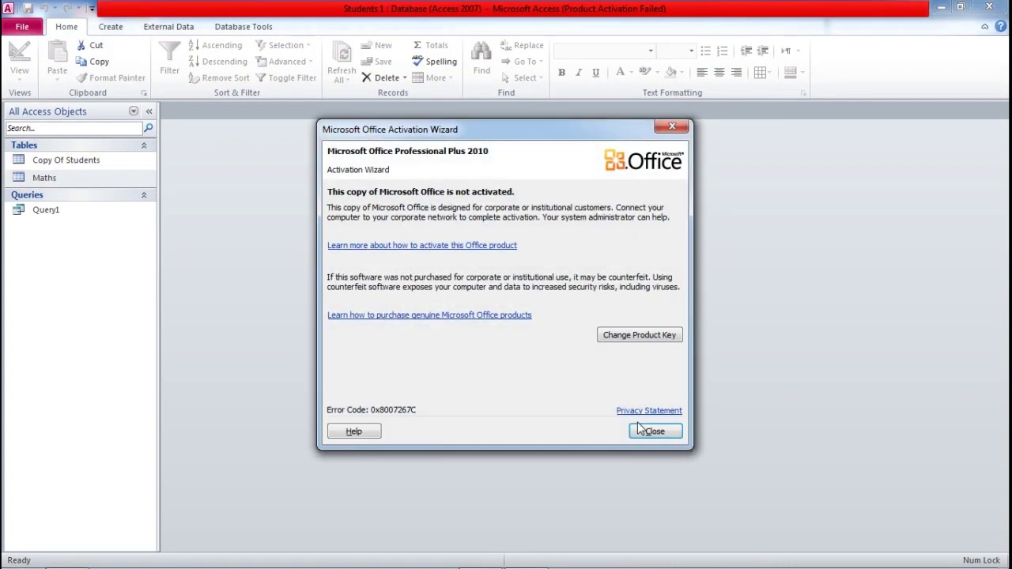
{"action": "left_click", "coordinate": [648, 437]}
Open the saved Query1 and run it from Design View to display its output.
{"action": "double_click", "coordinate": [65, 213]}
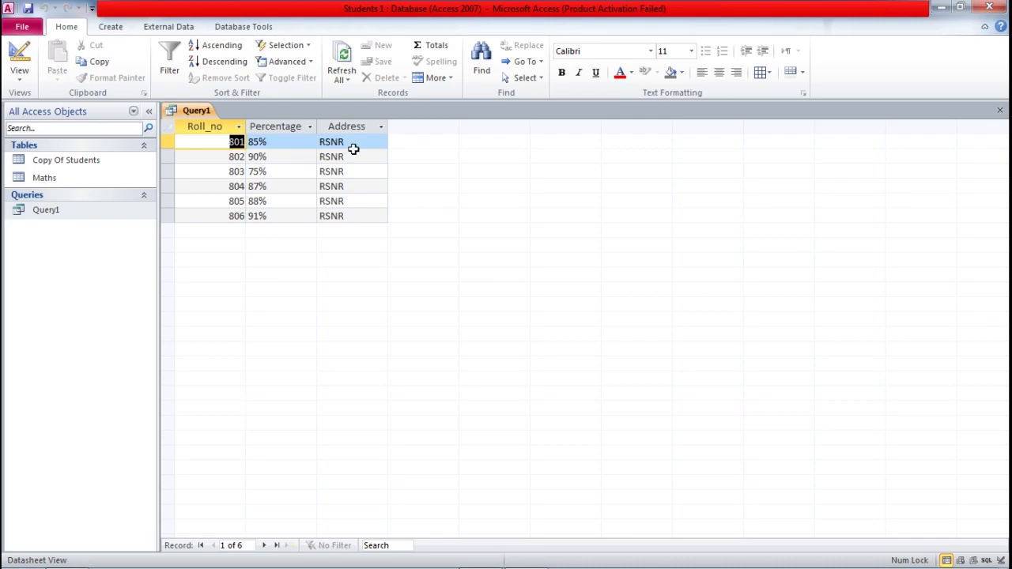
{"action": "left_click", "coordinate": [19, 56]}
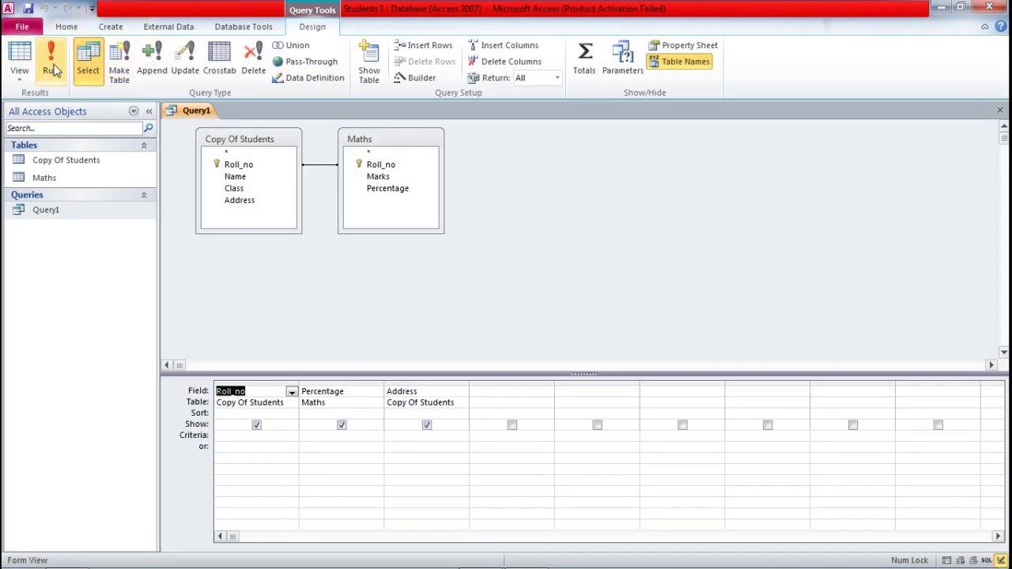
{"action": "left_click", "coordinate": [52, 69]}
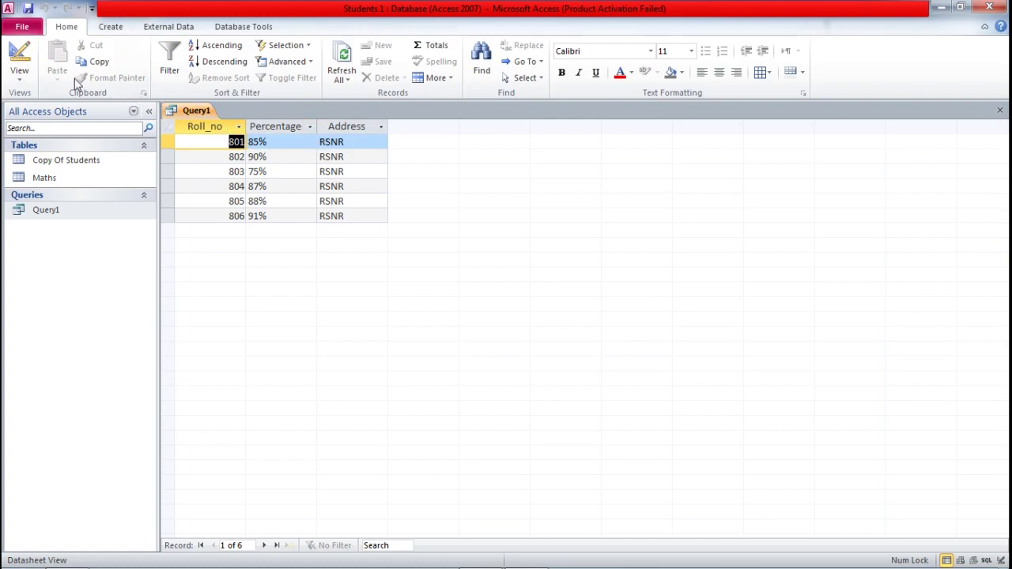
Add the Copy Of Students fields Name and Class to Query1, hide Name from the output and run the query.
{"action": "left_click", "coordinate": [20, 61]}
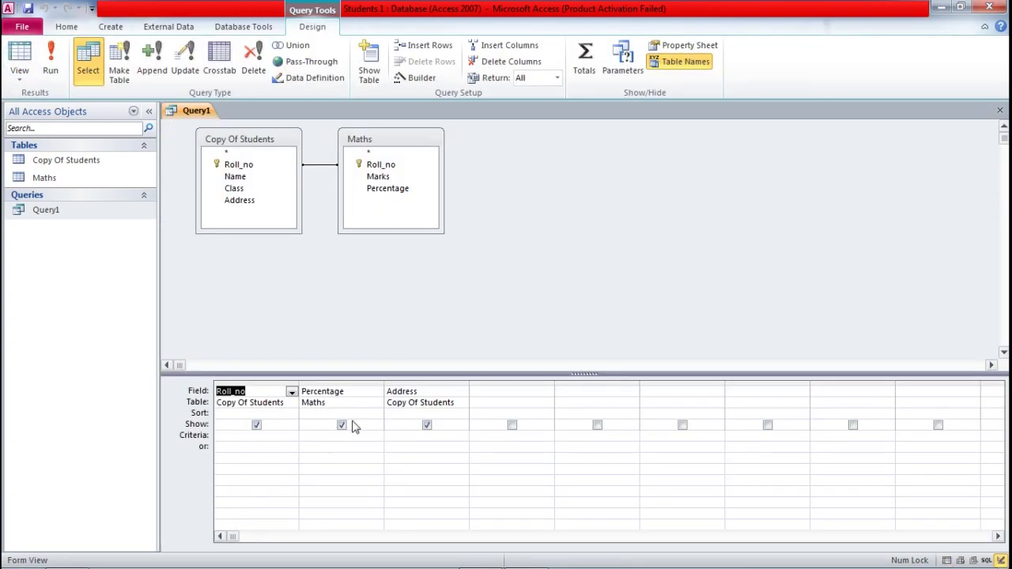
{"action": "left_click", "coordinate": [244, 179]}
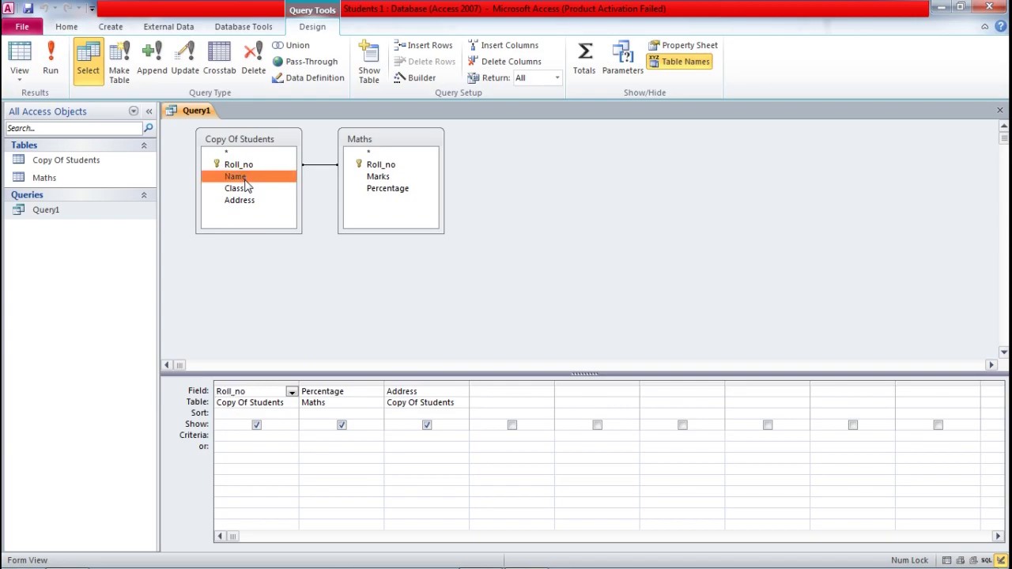
{"action": "double_click", "coordinate": [244, 178]}
{"action": "double_click", "coordinate": [245, 189]}
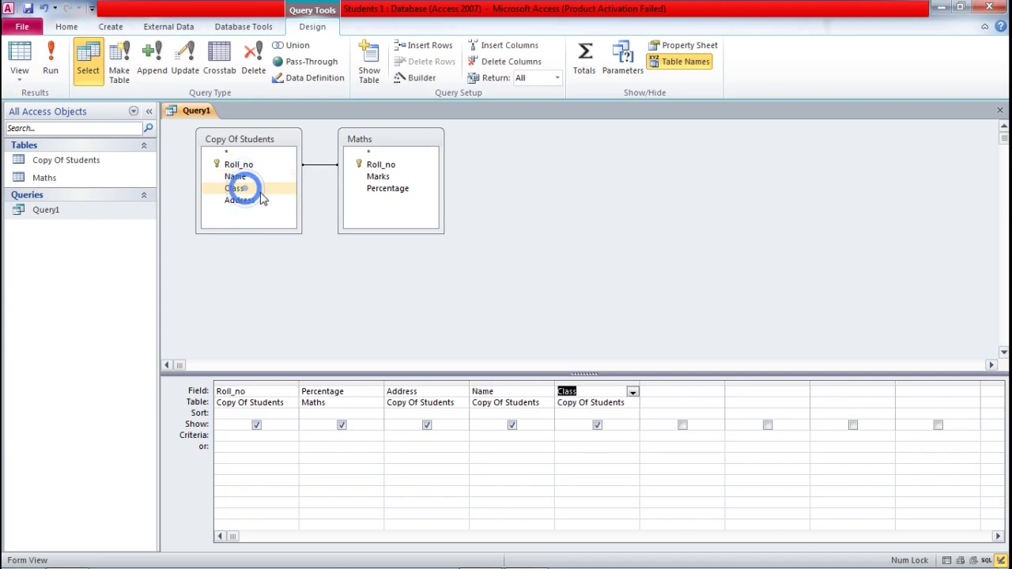
{"action": "left_click", "coordinate": [512, 425]}
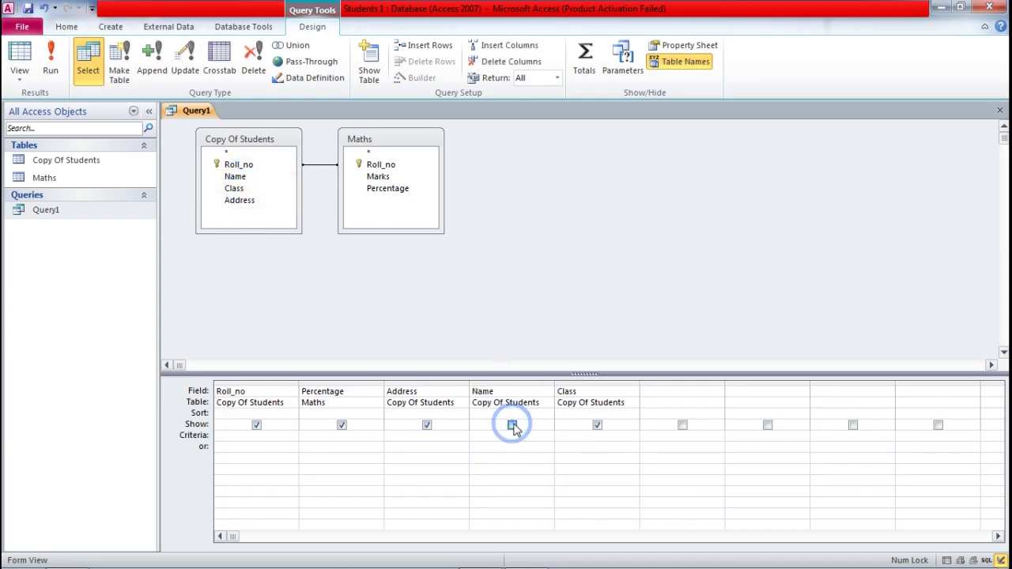
{"action": "left_click", "coordinate": [50, 60]}
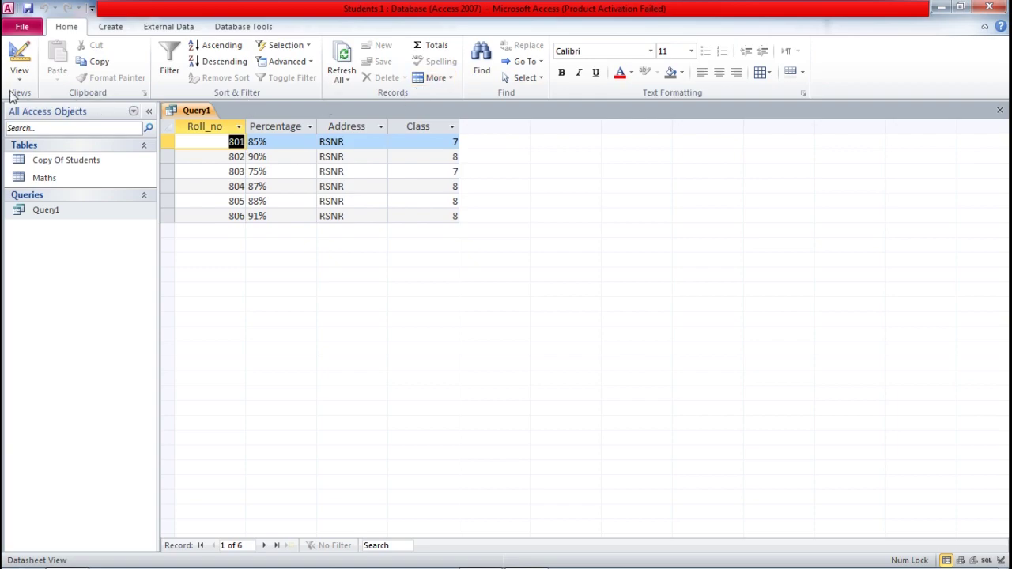
Show the Name field in the query output again and rerun Query1.
{"action": "left_click", "coordinate": [19, 62]}
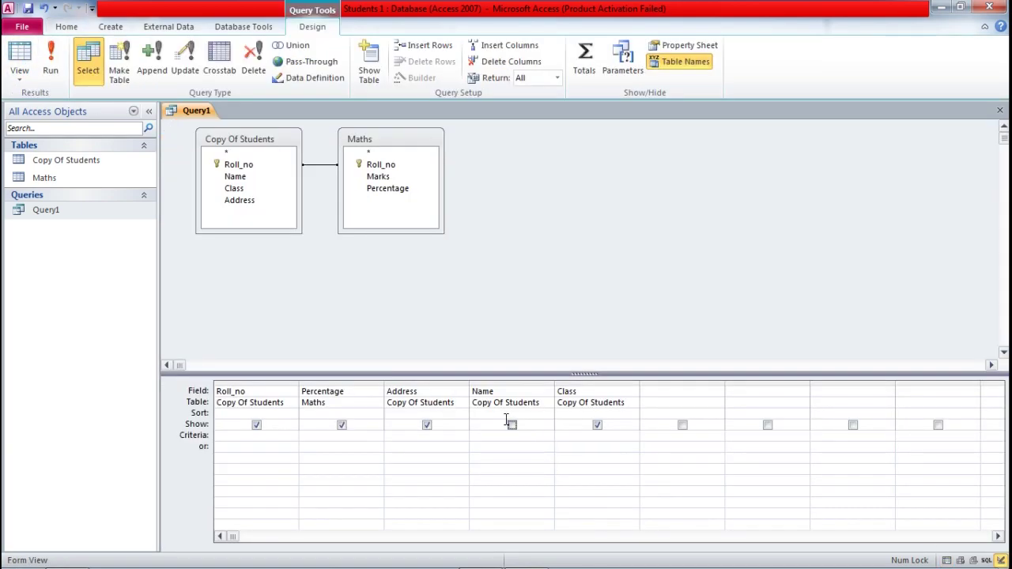
{"action": "left_click", "coordinate": [50, 62]}
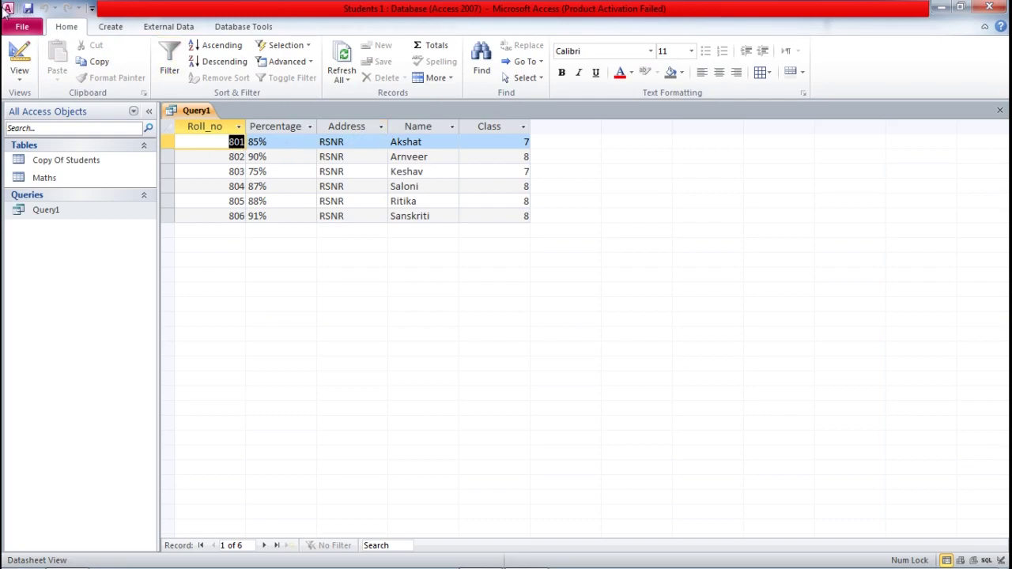
Return Query1 to Design View and switch to Adobe Reader to read the textbook's description of the Sort property.
{"action": "left_click", "coordinate": [19, 52]}
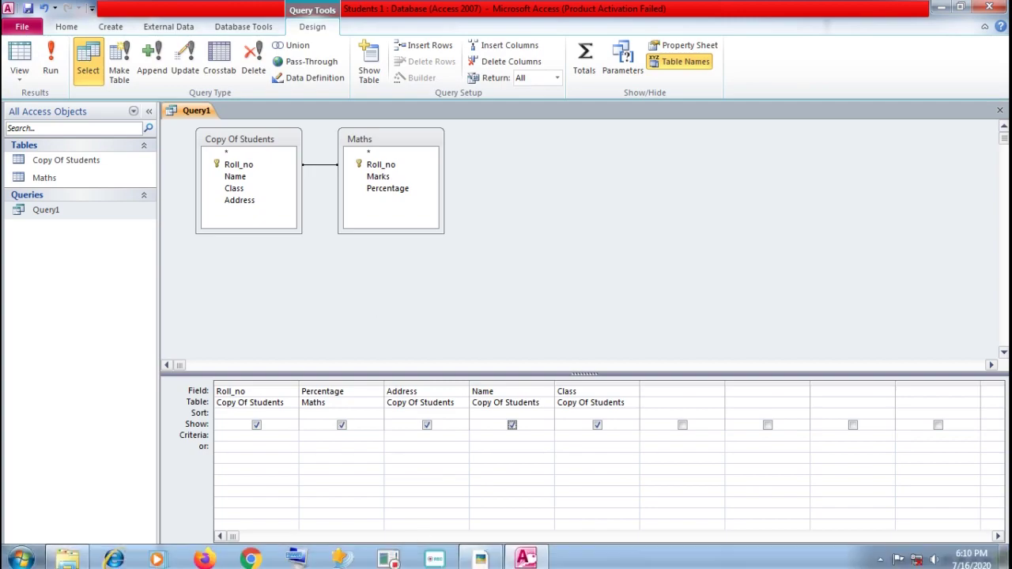
{"action": "left_click", "coordinate": [489, 557]}
{"action": "scroll", "coordinate": [349, 377], "scroll_direction": "down", "scroll_amount": 2}
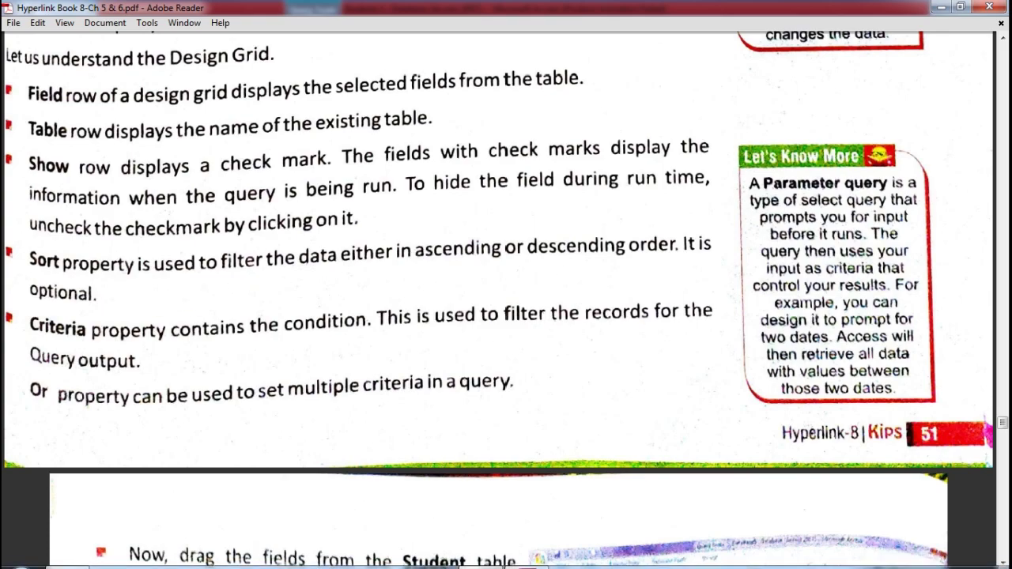
In Microsoft Access, sort Query1 by Name in Descending order and run it to check the order of the names.
{"action": "left_click", "coordinate": [526, 553]}
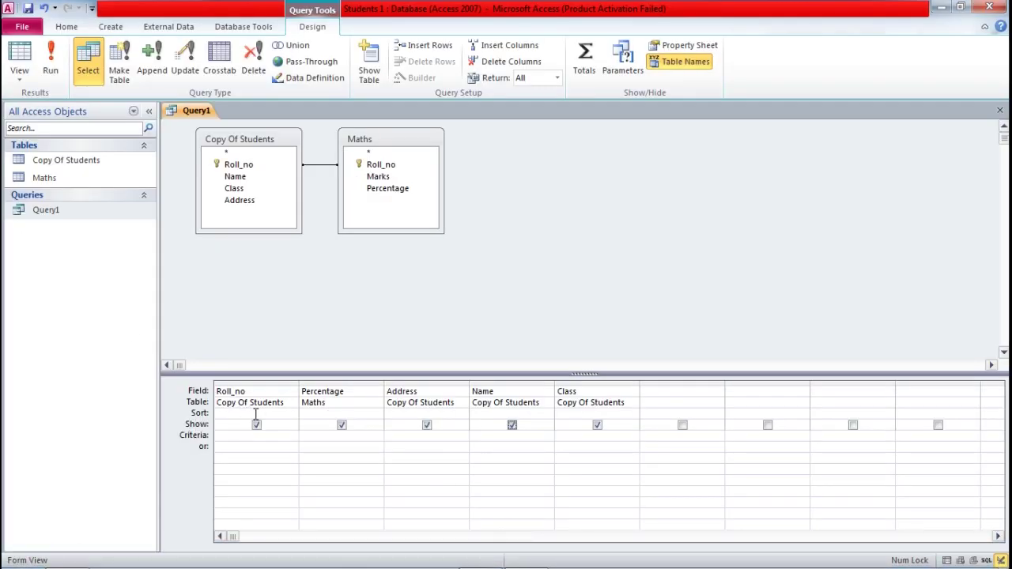
{"action": "left_click", "coordinate": [488, 412]}
{"action": "left_click", "coordinate": [546, 414]}
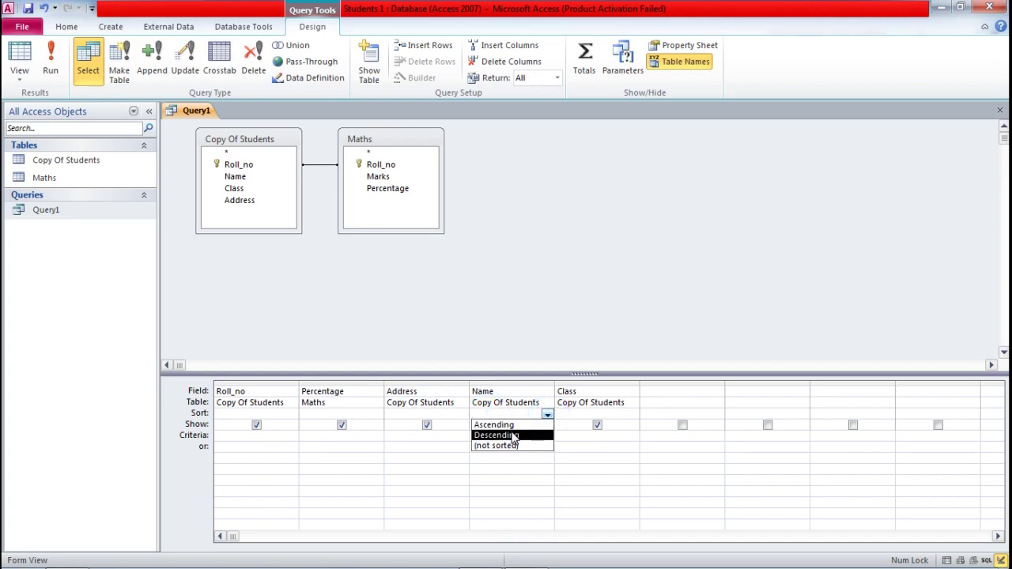
{"action": "left_click", "coordinate": [512, 436]}
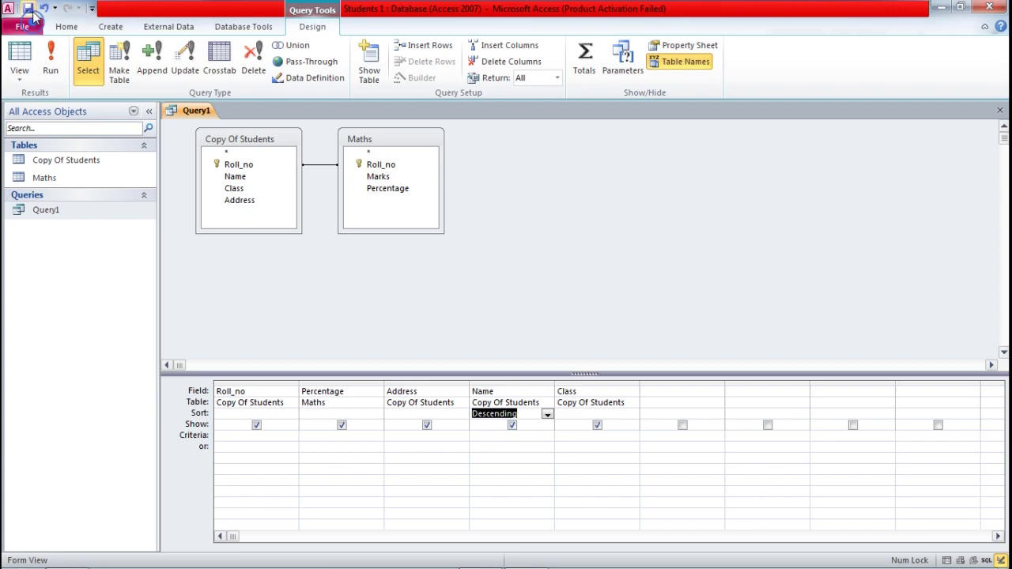
{"action": "left_click", "coordinate": [49, 55]}
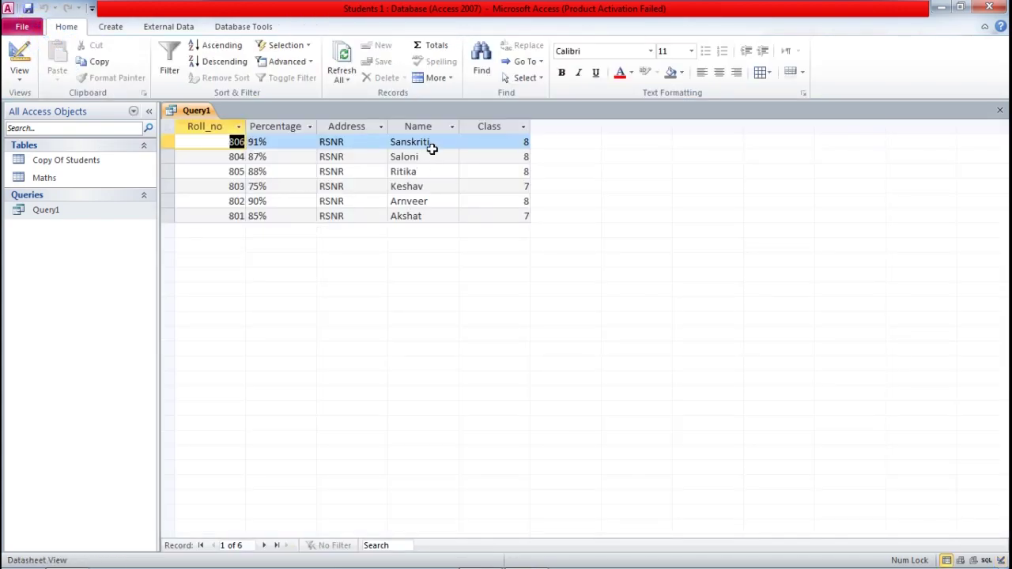
{"action": "left_click", "coordinate": [418, 171]}
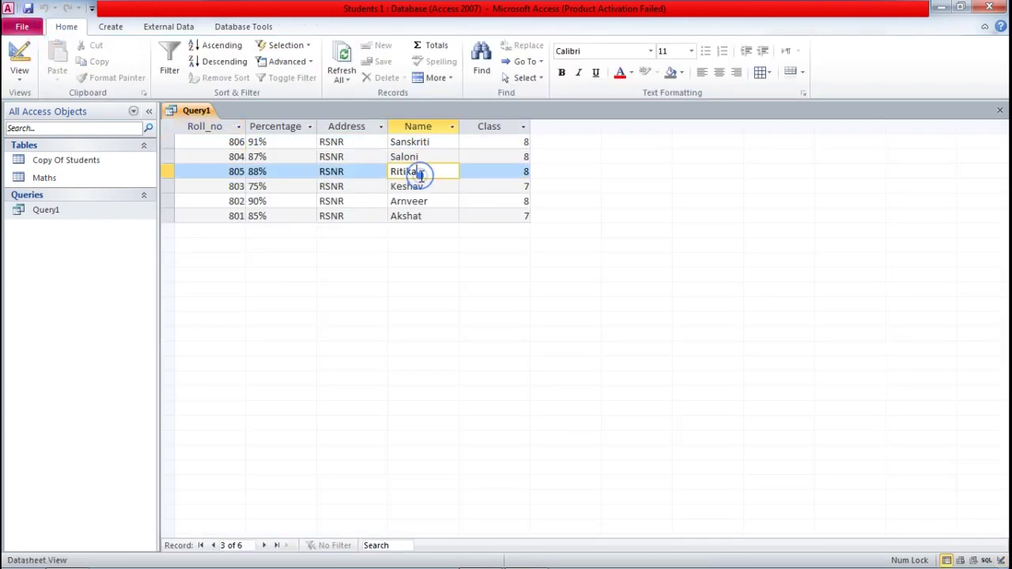
{"action": "left_click", "coordinate": [415, 203]}
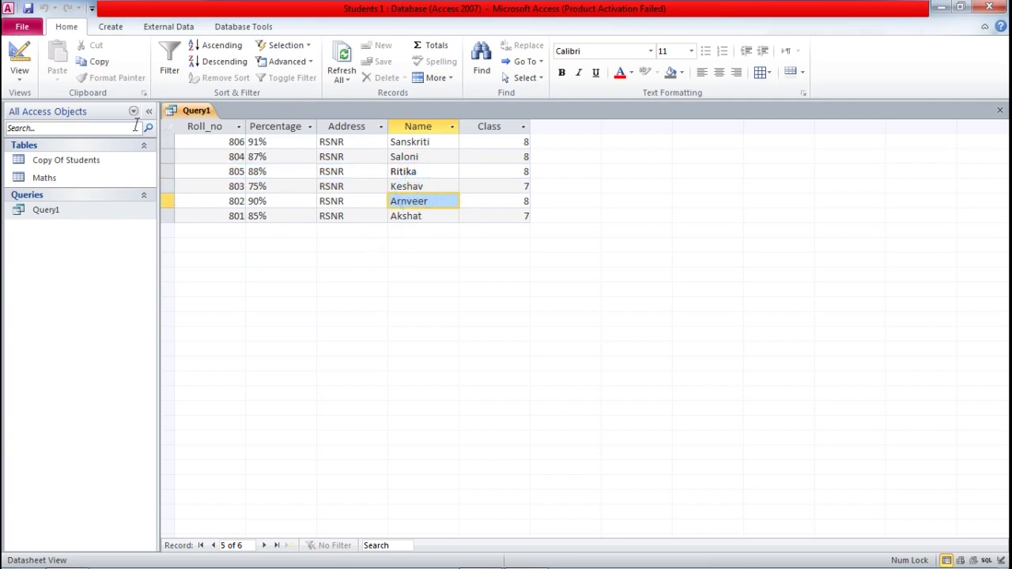
Change the Name field's sort order to Ascending in Query1 and run the query.
{"action": "left_click", "coordinate": [19, 57]}
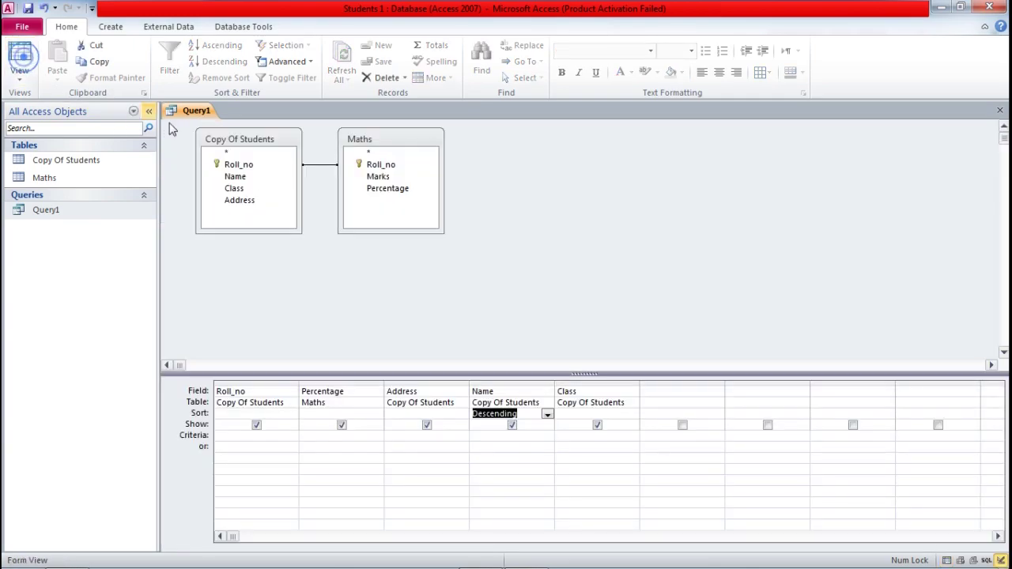
{"action": "left_click", "coordinate": [547, 415]}
{"action": "left_click", "coordinate": [522, 425]}
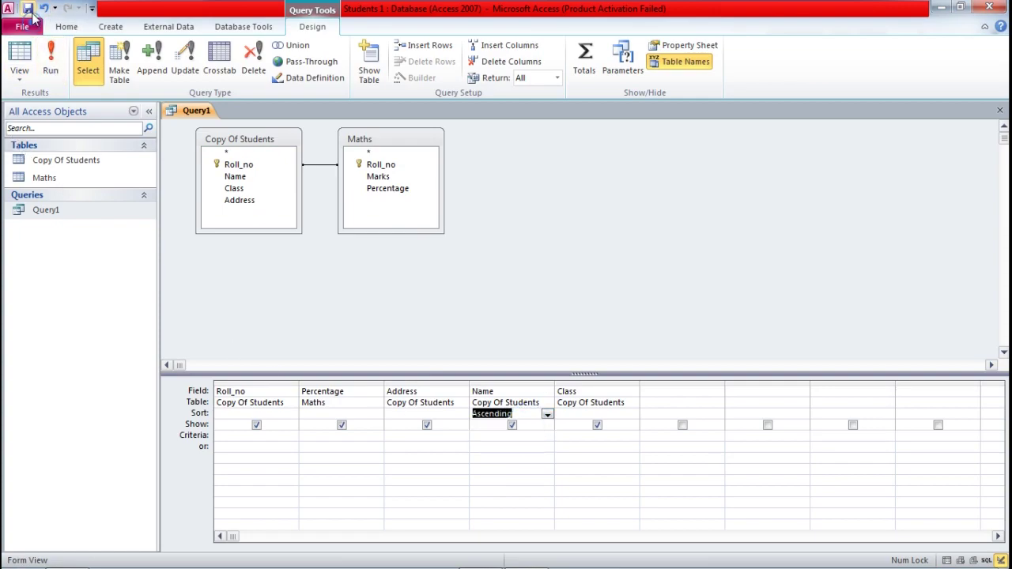
{"action": "left_click", "coordinate": [50, 55]}
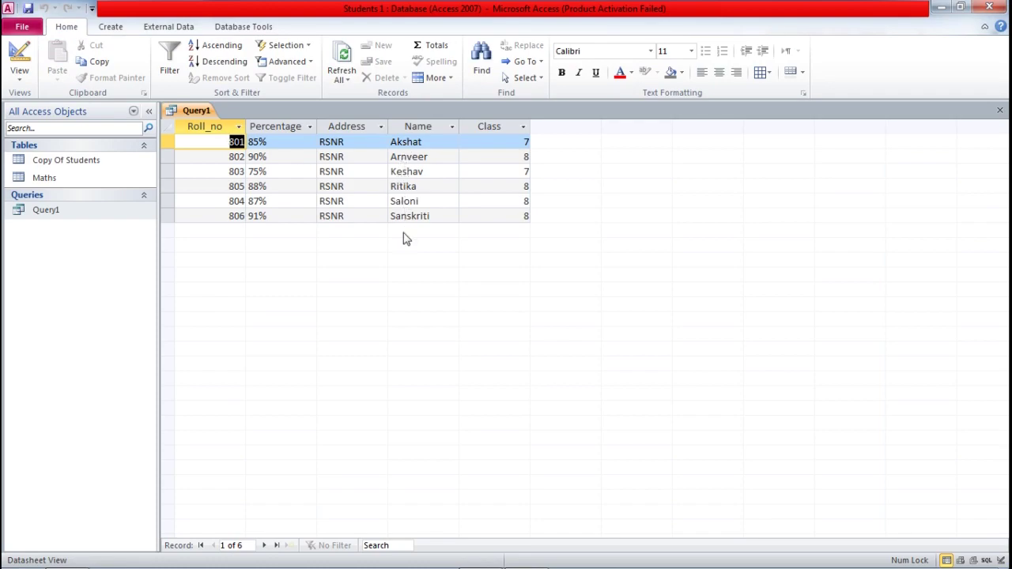
Return Query1 to Design View and read the textbook's sections on criteria, running and saving a query in Adobe Reader.
{"action": "left_click", "coordinate": [18, 56]}
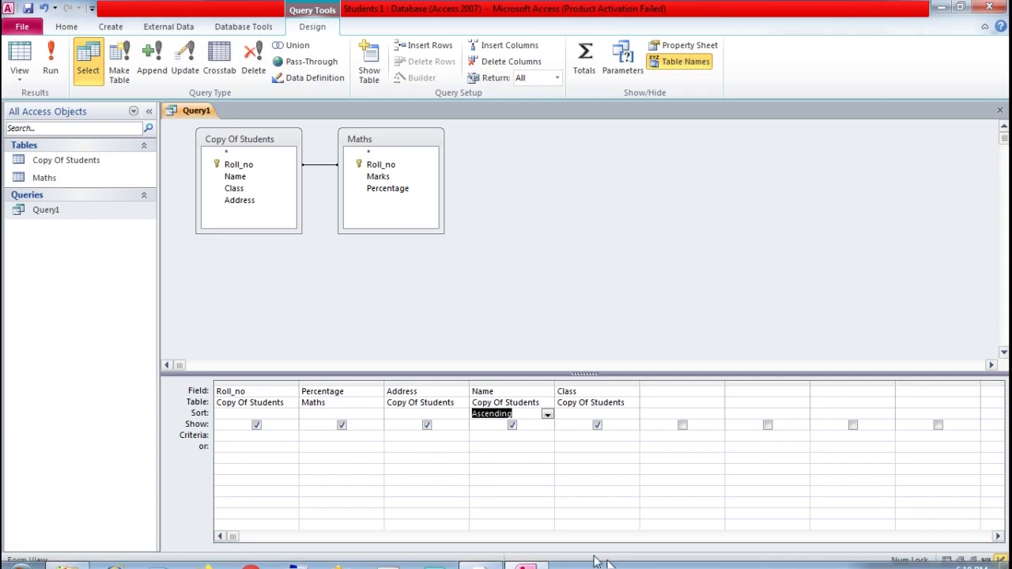
{"action": "left_click", "coordinate": [389, 557]}
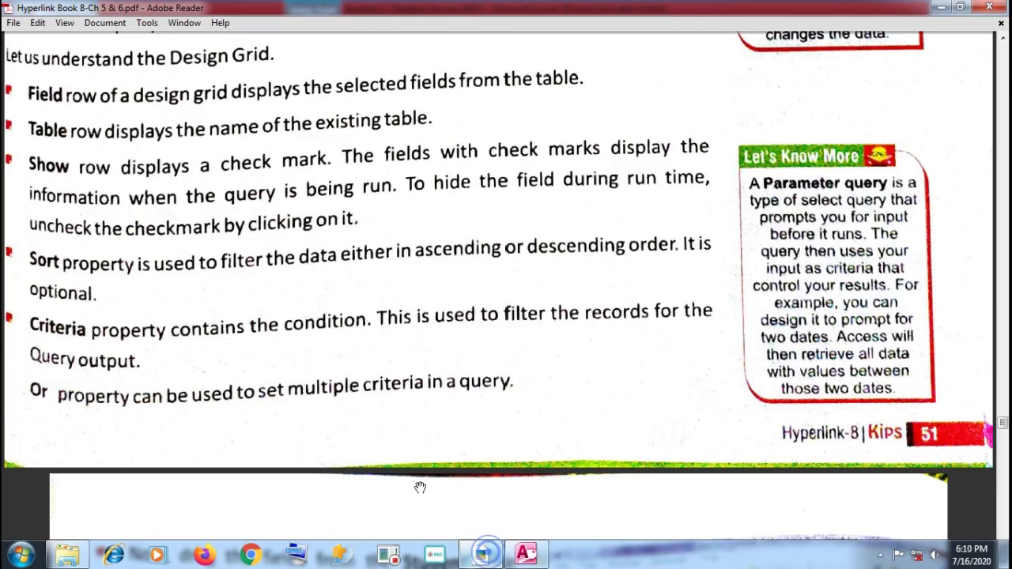
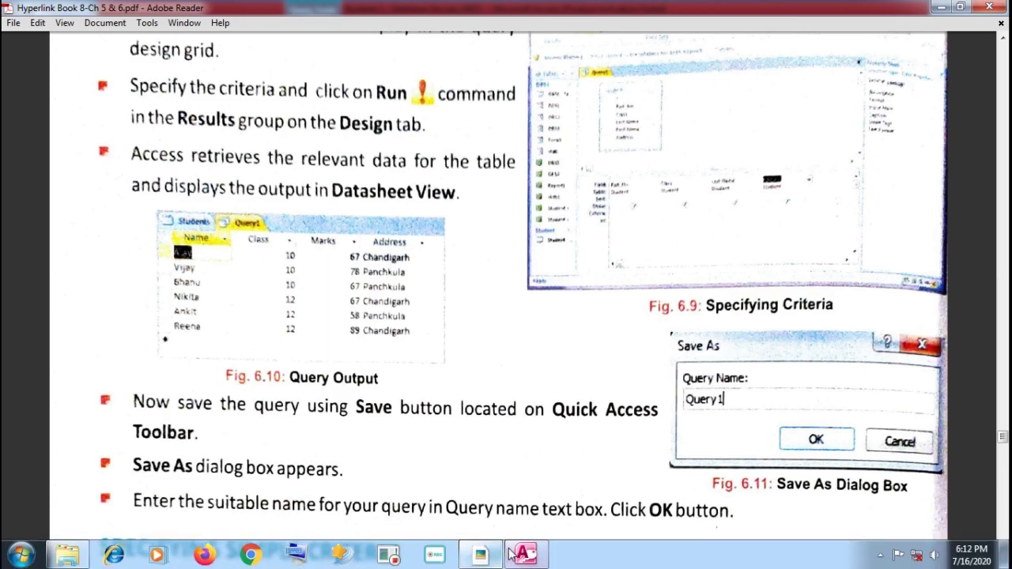
In Microsoft Access, open the Copy Of Students and Maths tables to compare their records, and show Query1 in Datasheet View.
{"action": "left_click", "coordinate": [518, 554]}
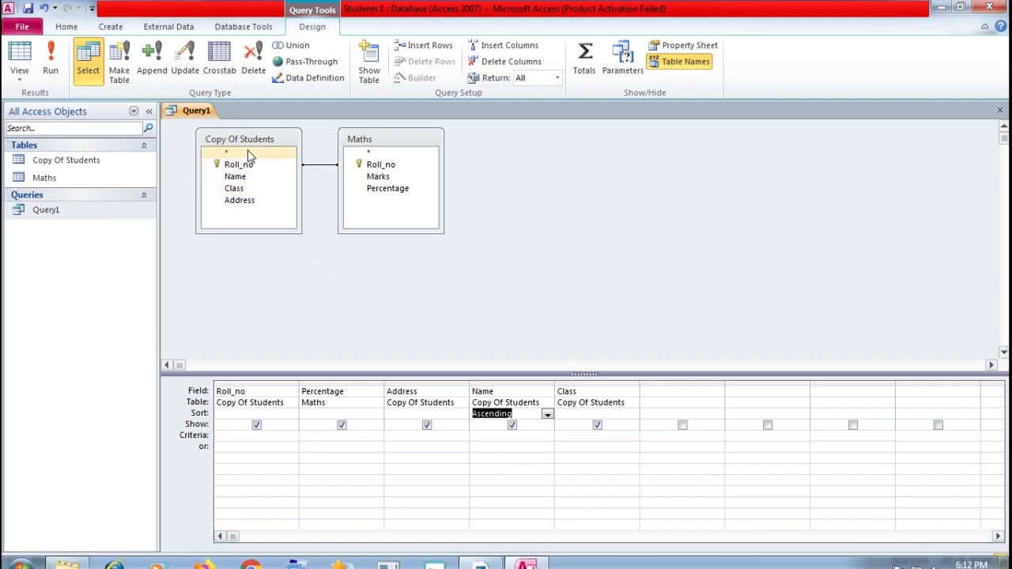
{"action": "double_click", "coordinate": [49, 159]}
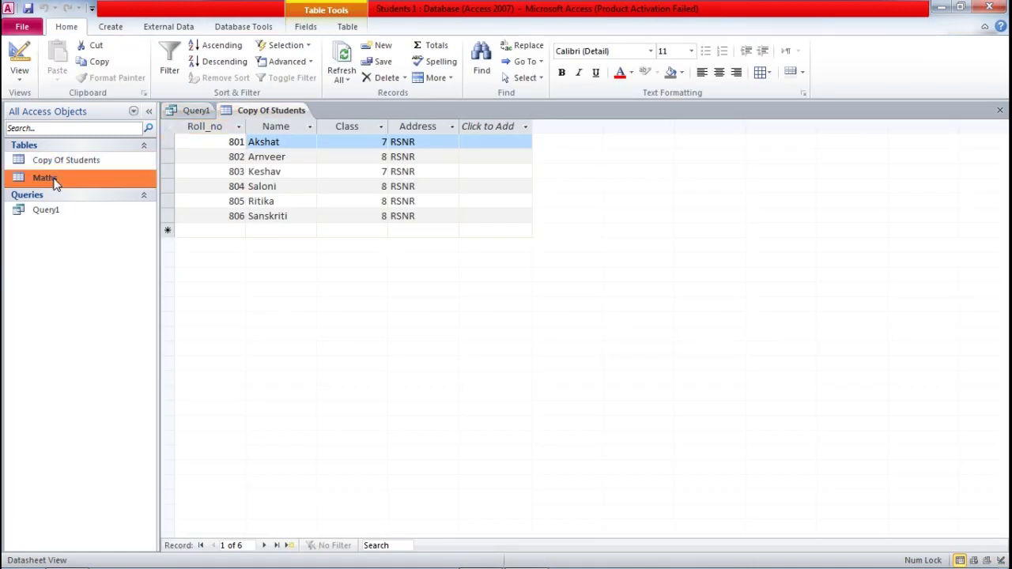
{"action": "double_click", "coordinate": [49, 178]}
{"action": "left_click", "coordinate": [253, 110]}
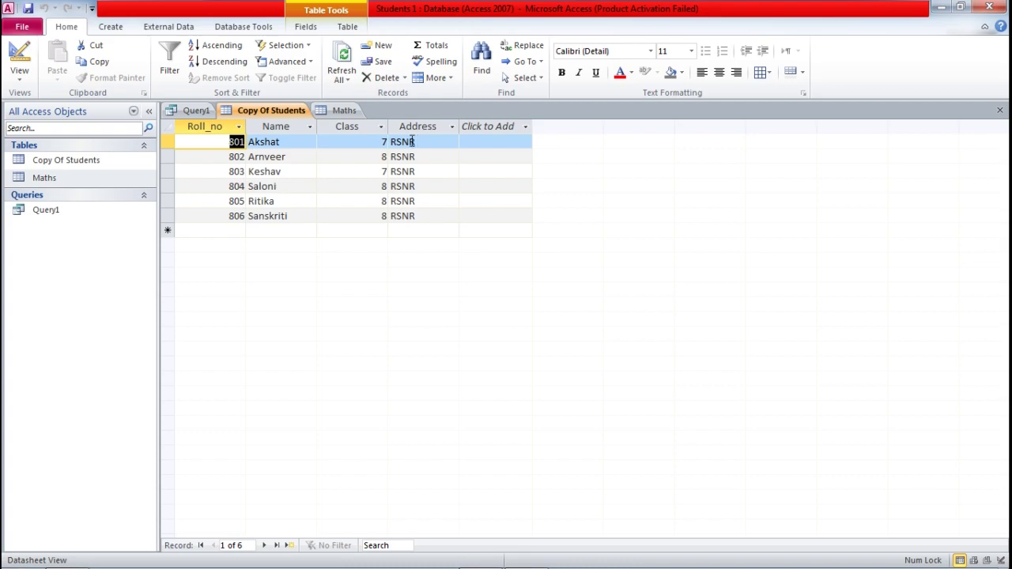
{"action": "left_click", "coordinate": [340, 110]}
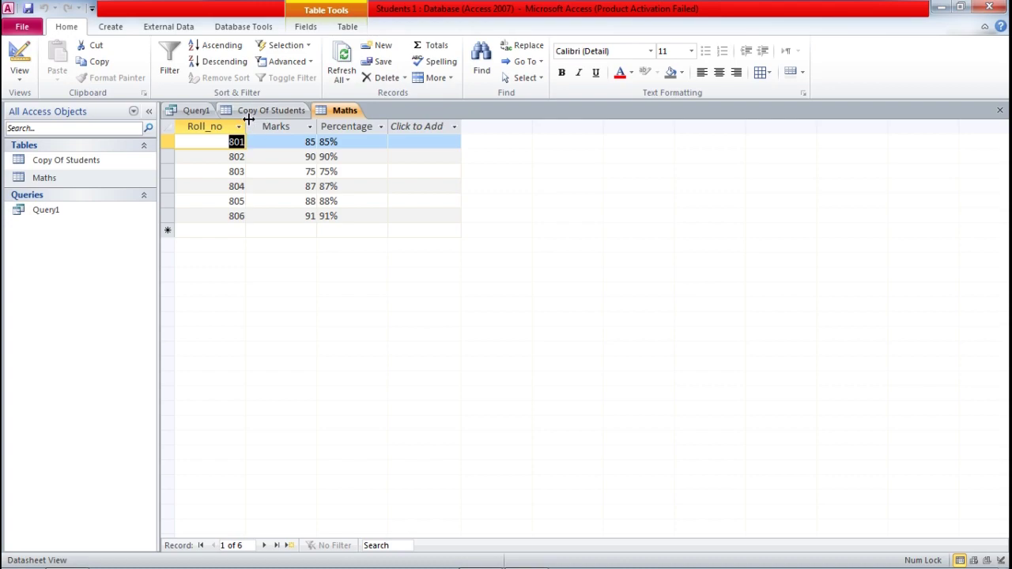
{"action": "left_click", "coordinate": [196, 111]}
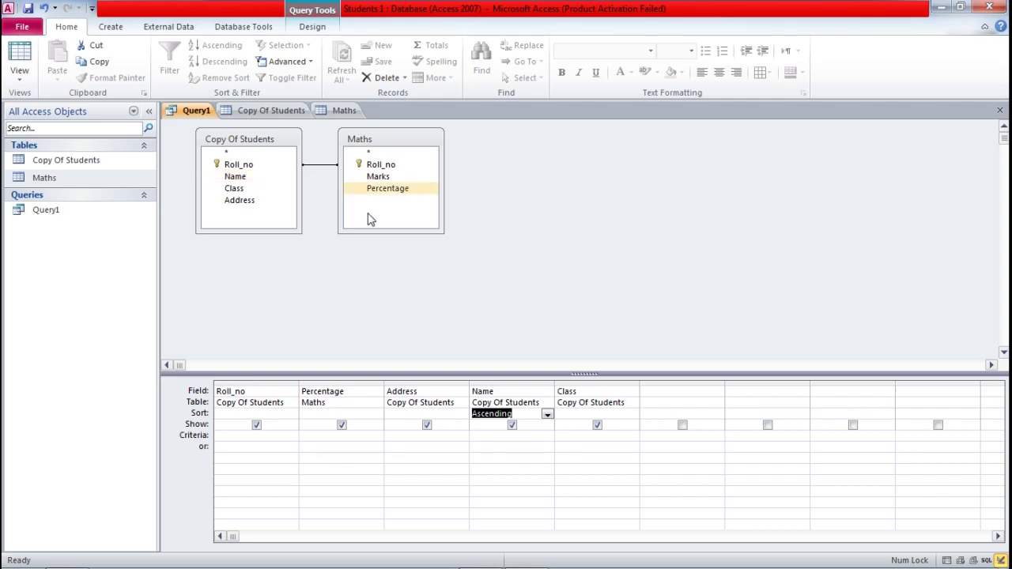
{"action": "left_click", "coordinate": [17, 61]}
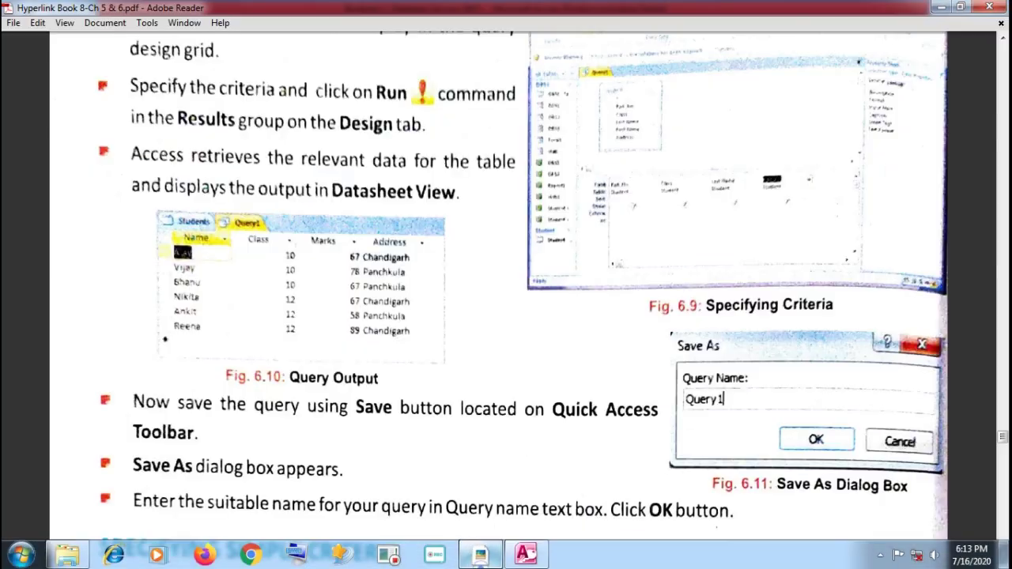
Switch to Adobe Reader and read the textbook's introduction to Specifying Simple Criteria.
{"action": "left_click", "coordinate": [479, 553]}
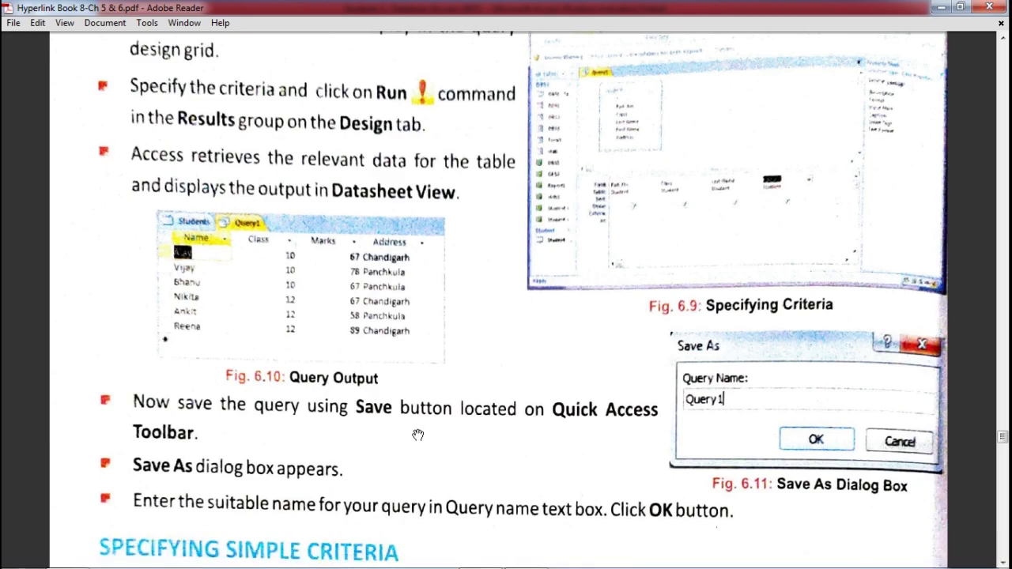
{"action": "scroll", "coordinate": [417, 435], "scroll_direction": "down", "scroll_amount": 9}
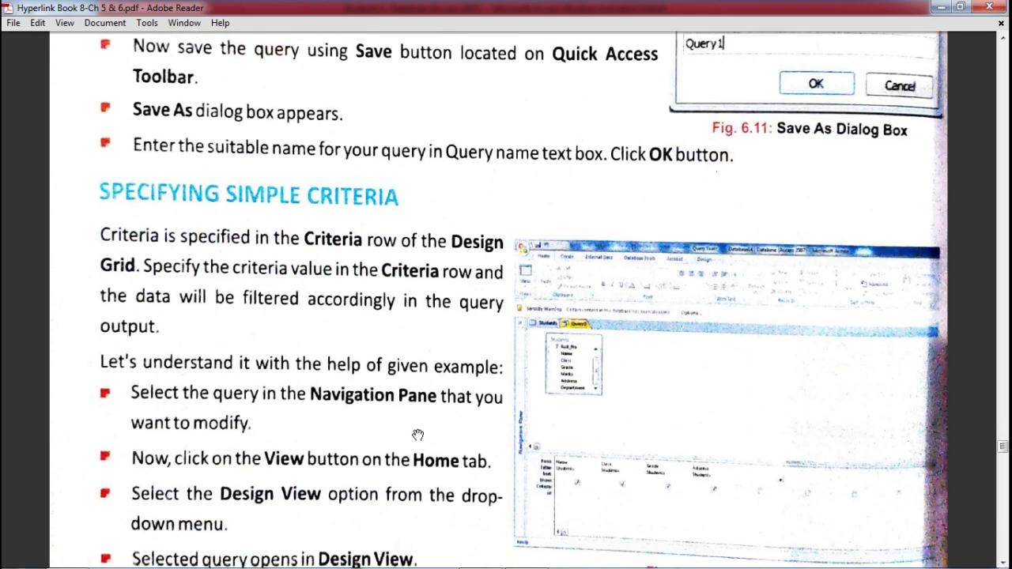
{"action": "scroll", "coordinate": [417, 435], "scroll_direction": "down", "scroll_amount": 1}
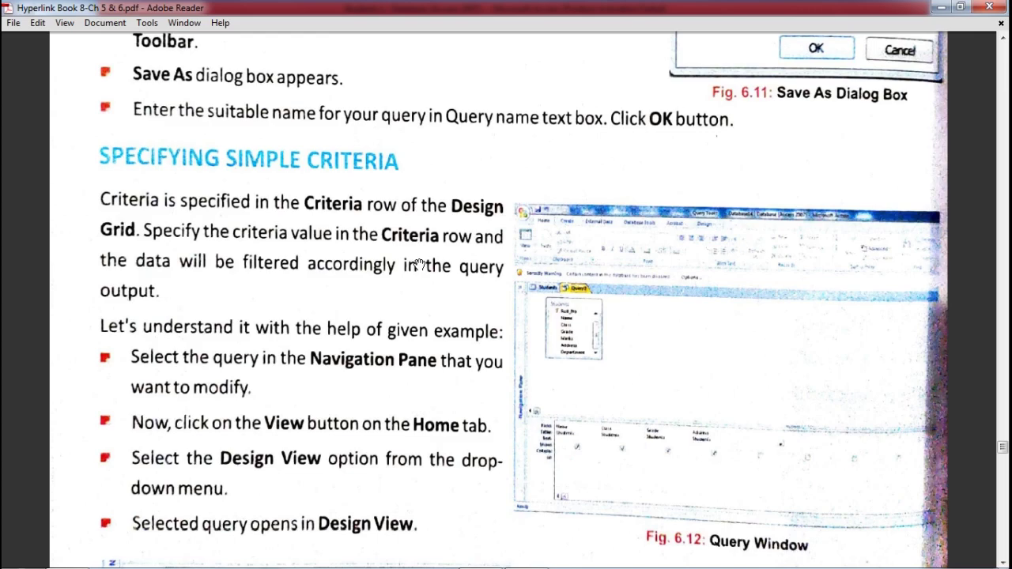
{"action": "scroll", "coordinate": [332, 285], "scroll_direction": "down", "scroll_amount": 2}
{"action": "scroll", "coordinate": [332, 285], "scroll_direction": "down", "scroll_amount": 1}
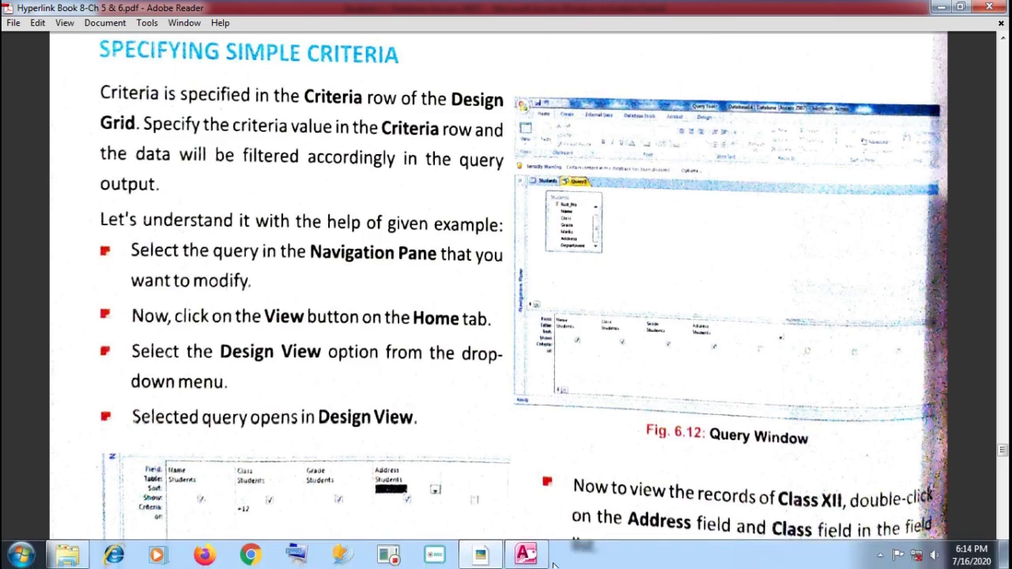
In Microsoft Access, return Query1 to Design View and go through the Criteria cells of its fields.
{"action": "left_click", "coordinate": [526, 558]}
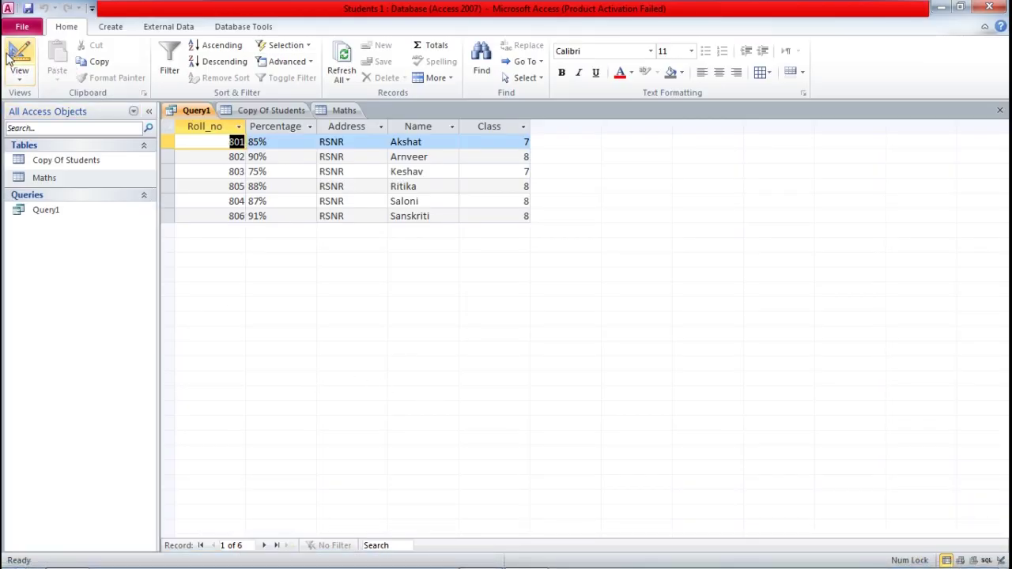
{"action": "left_click", "coordinate": [19, 57]}
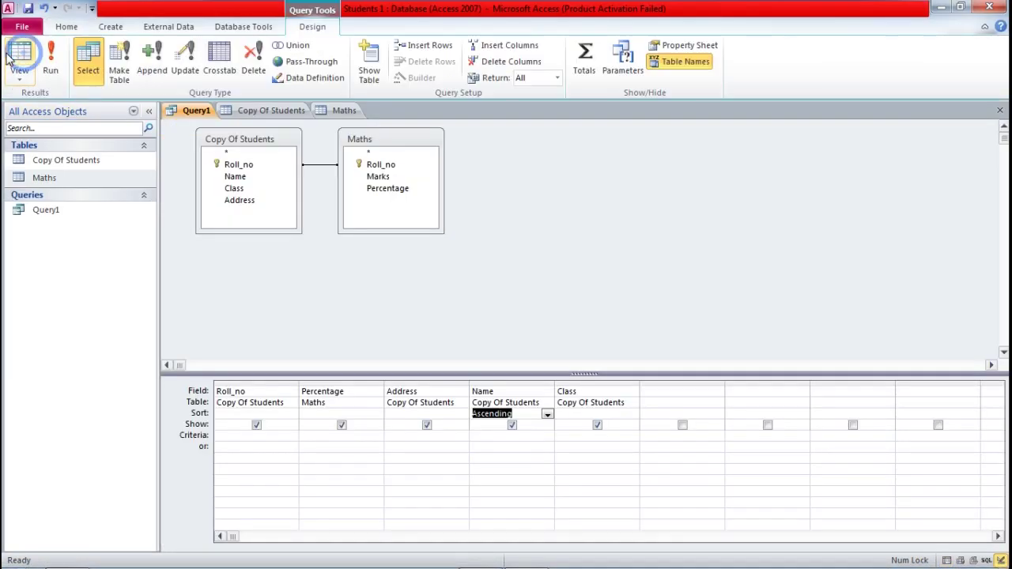
{"action": "left_click", "coordinate": [200, 437]}
{"action": "left_click", "coordinate": [199, 438]}
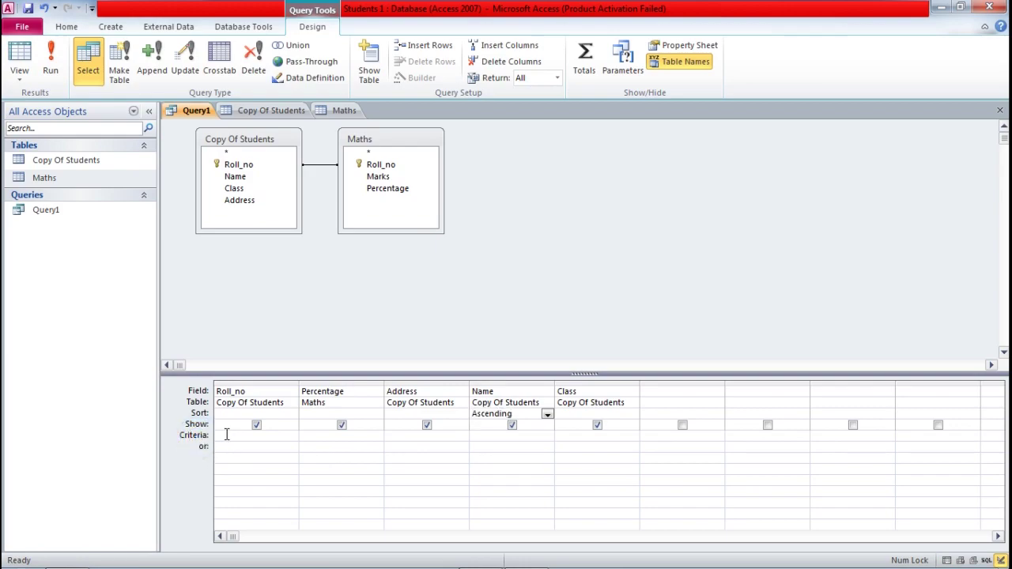
{"action": "left_click", "coordinate": [228, 434]}
{"action": "left_click", "coordinate": [322, 440]}
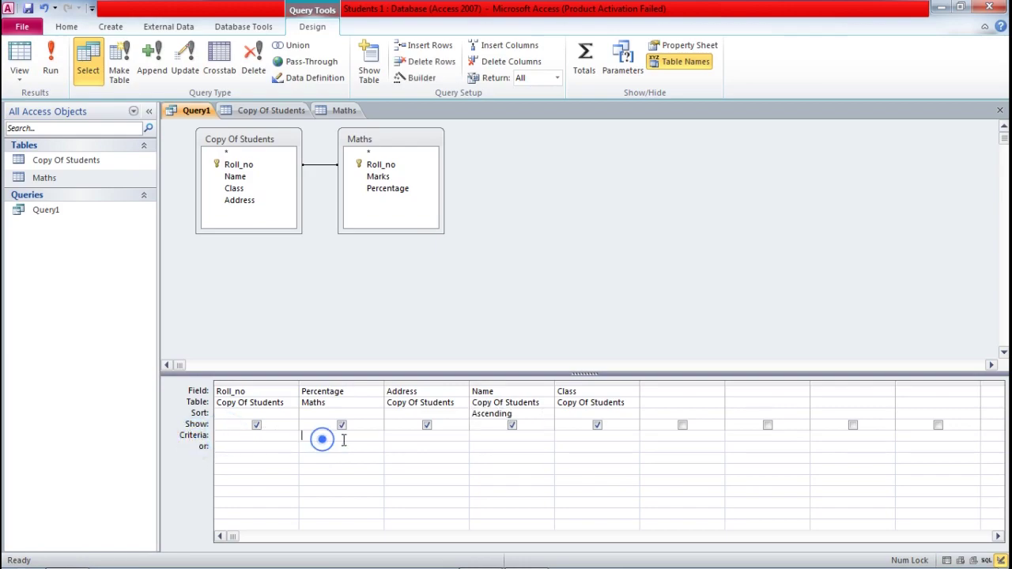
{"action": "left_click", "coordinate": [392, 440]}
{"action": "left_click", "coordinate": [509, 439]}
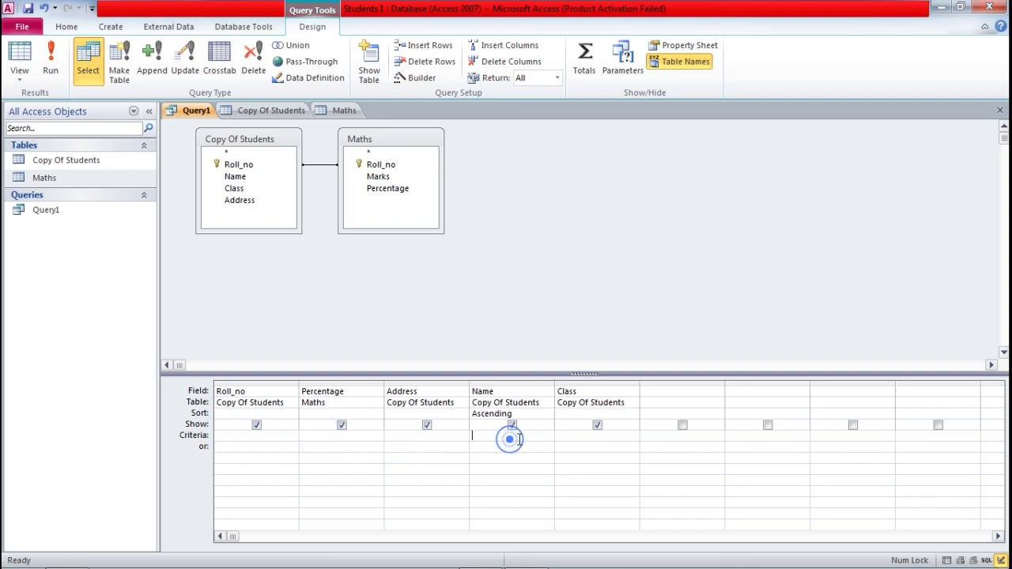
{"action": "left_click", "coordinate": [564, 435]}
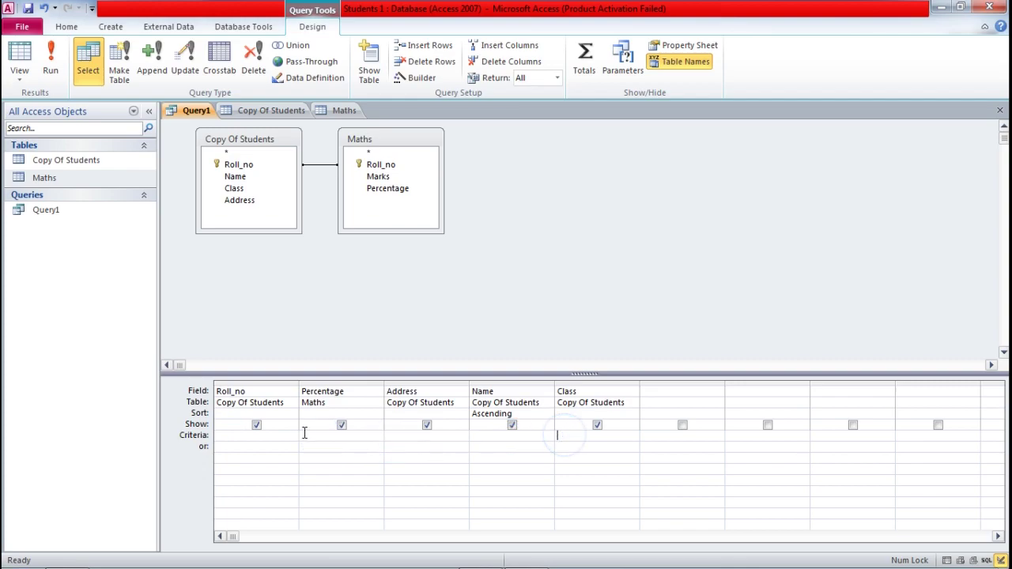
Open Query1's datasheet and recheck the textbook's simple criteria instructions in Adobe Reader.
{"action": "double_click", "coordinate": [100, 209]}
{"action": "mouse_move", "coordinate": [419, 547]}
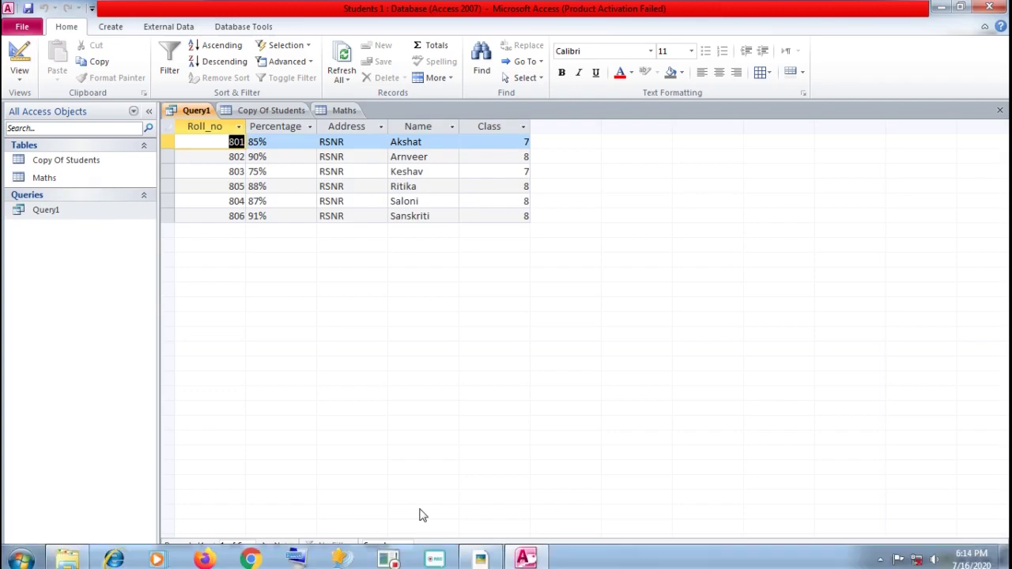
{"action": "left_click", "coordinate": [491, 555]}
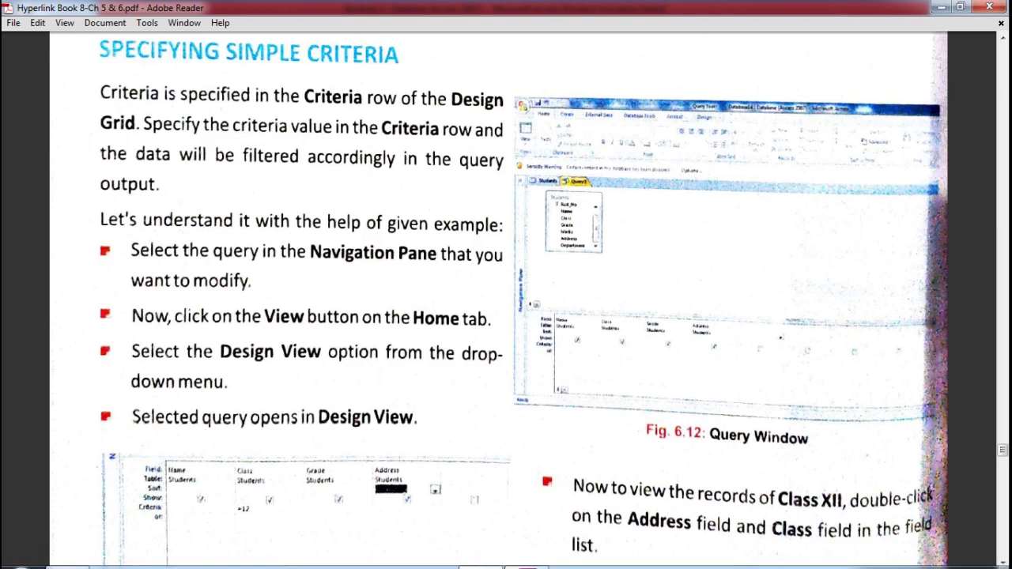
{"action": "mouse_move", "coordinate": [477, 555]}
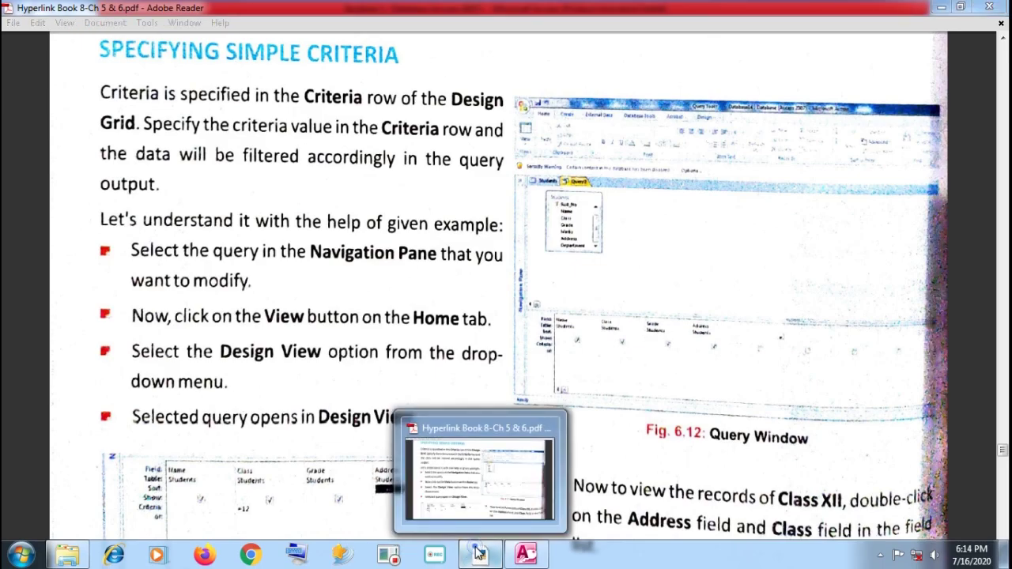
Switch back to Microsoft Access and change Query1 from Datasheet View to Design View.
{"action": "left_click", "coordinate": [525, 555]}
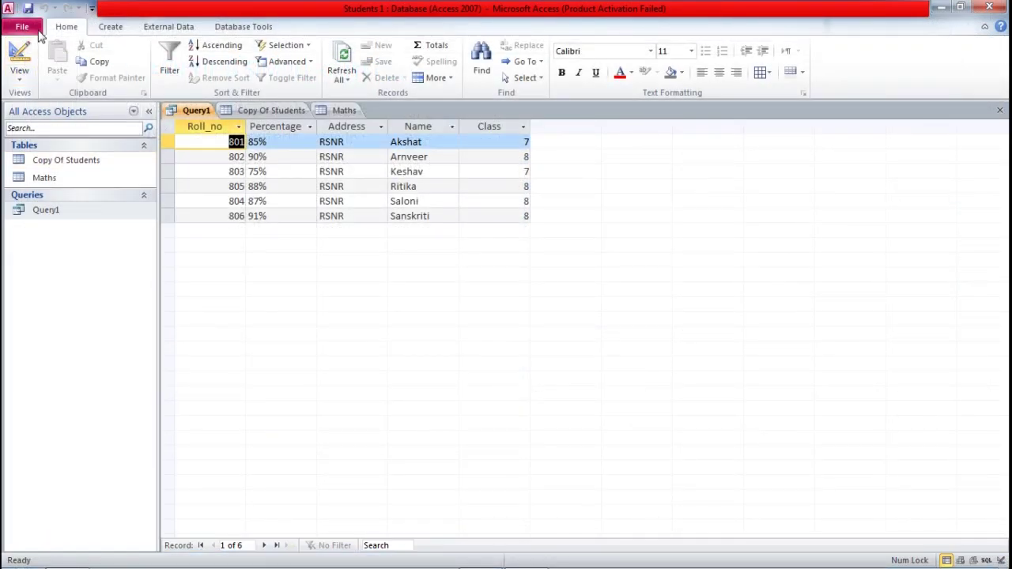
{"action": "left_click", "coordinate": [24, 79]}
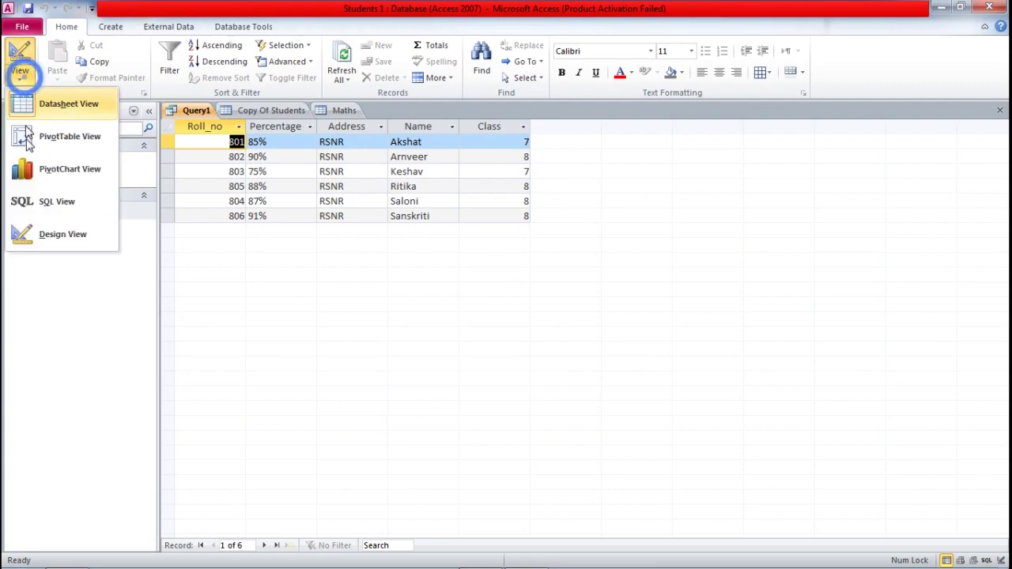
{"action": "left_click", "coordinate": [77, 241]}
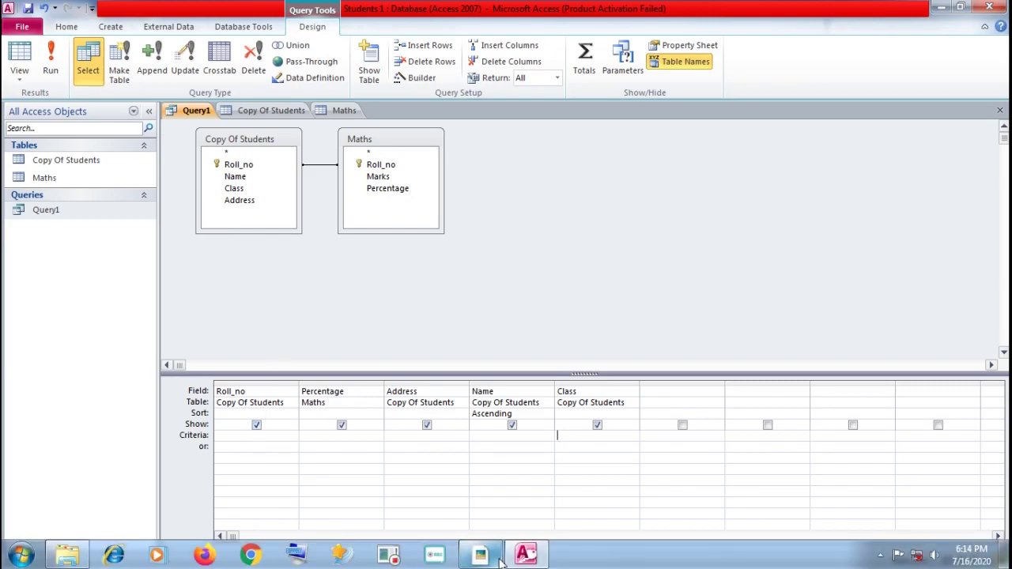
Read the textbook's example of entering the criteria =12 in the Class field column in Adobe Reader.
{"action": "left_click", "coordinate": [492, 556]}
{"action": "scroll", "coordinate": [466, 367], "scroll_direction": "down", "scroll_amount": 5}
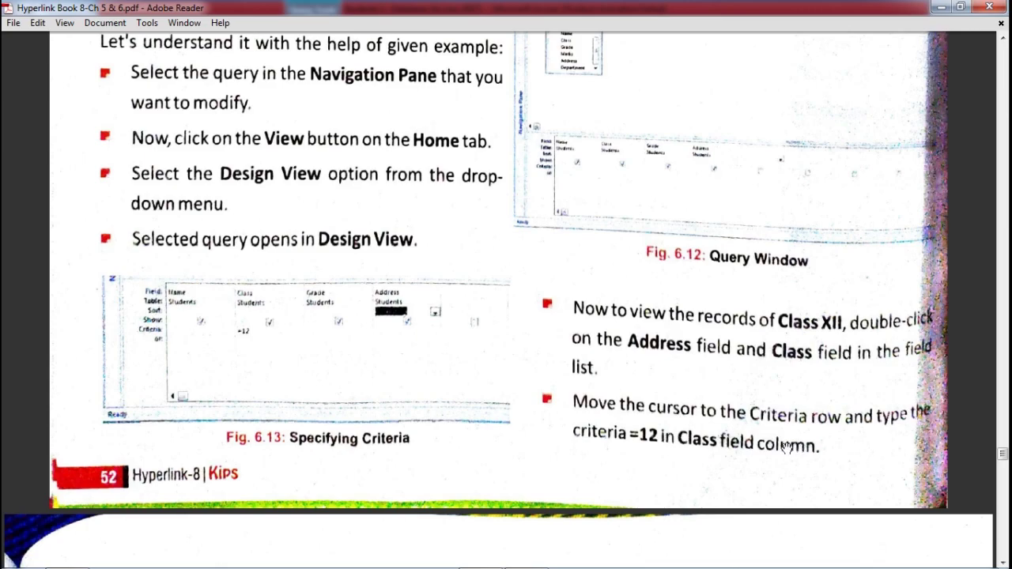
{"action": "scroll", "coordinate": [654, 403], "scroll_direction": "down", "scroll_amount": 4}
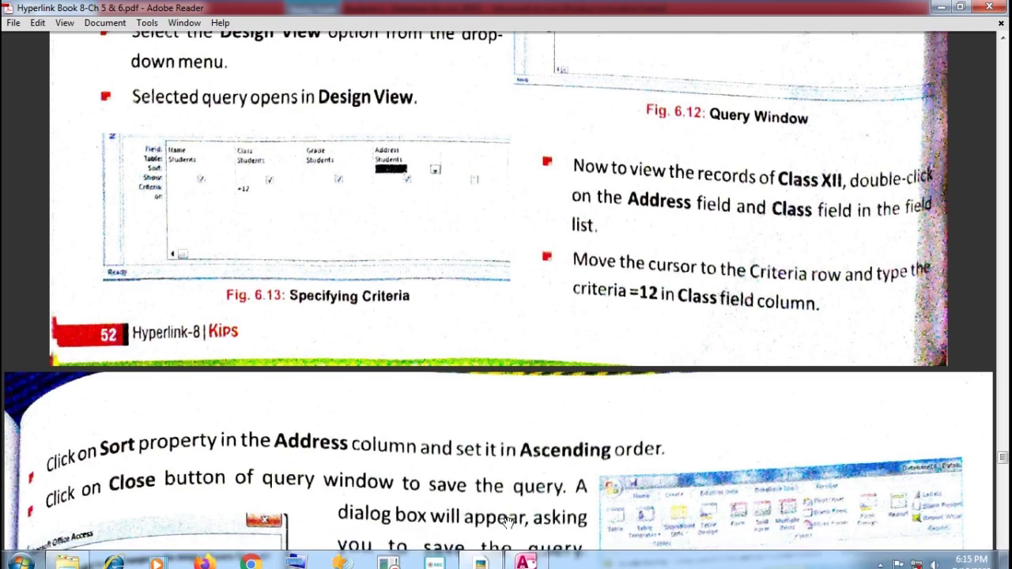
In Microsoft Access, enter a Class criterion in Query1 that selects only class 7 records and run the query.
{"action": "left_click", "coordinate": [526, 554]}
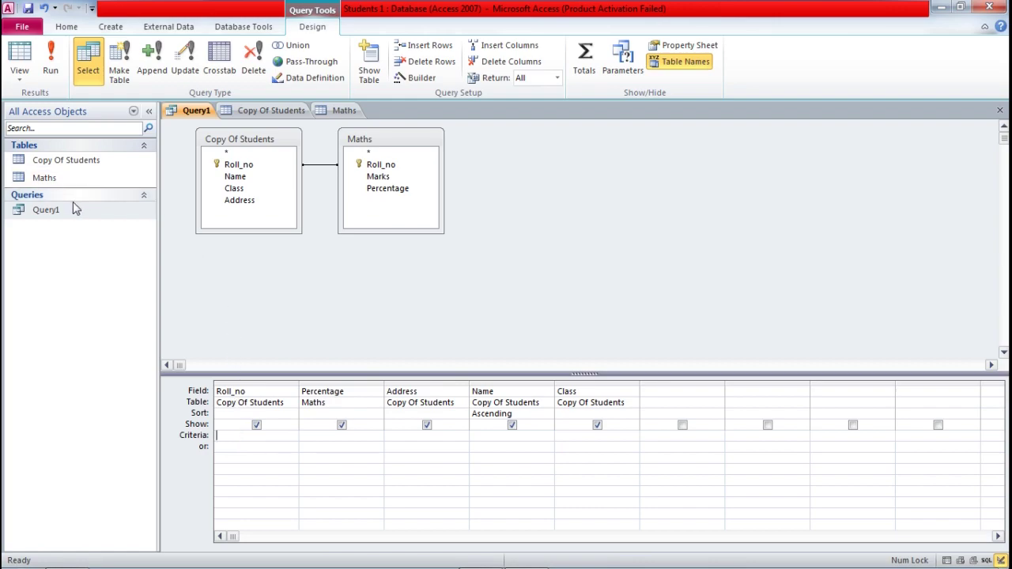
{"action": "left_click", "coordinate": [24, 69]}
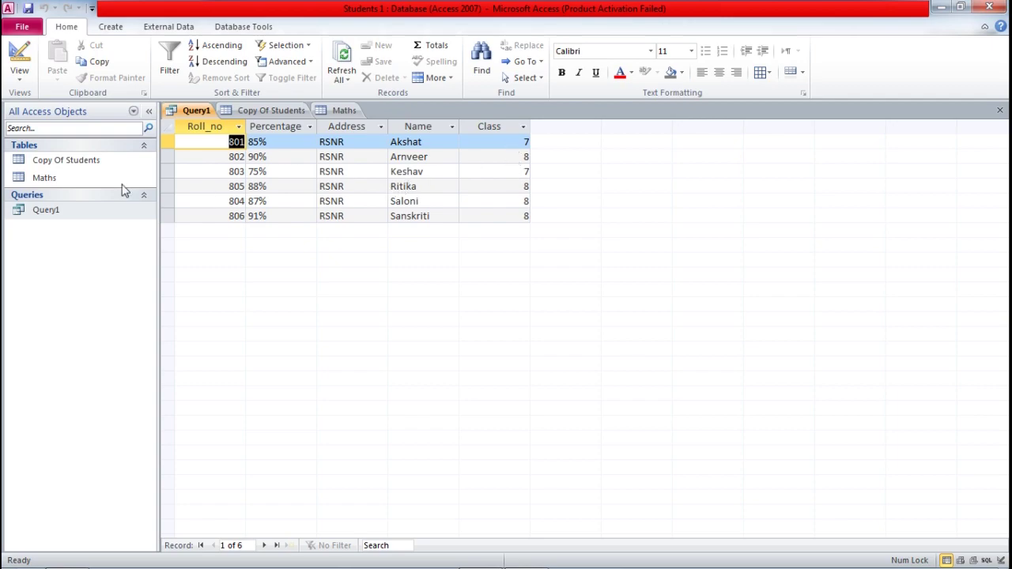
{"action": "left_click", "coordinate": [19, 55]}
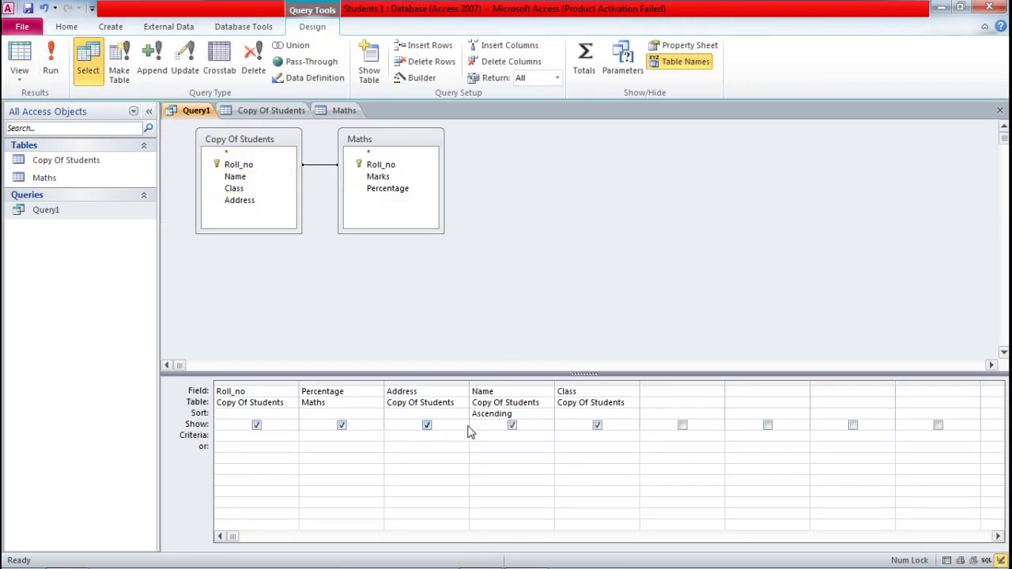
{"action": "left_click", "coordinate": [591, 434]}
{"action": "left_click", "coordinate": [52, 59]}
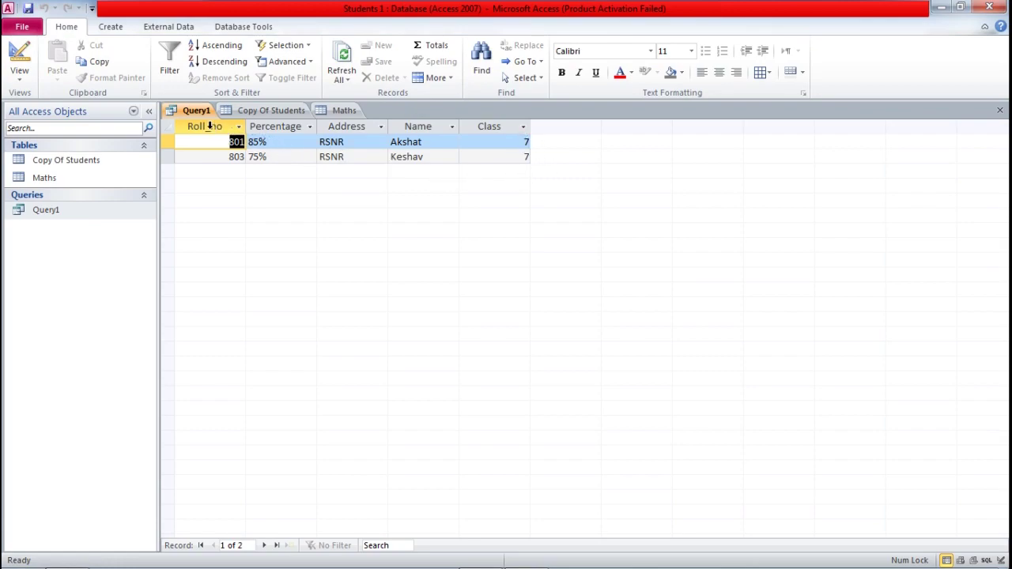
Change the Class criterion in Query1 to =8, save the query and run it.
{"action": "left_click", "coordinate": [19, 57]}
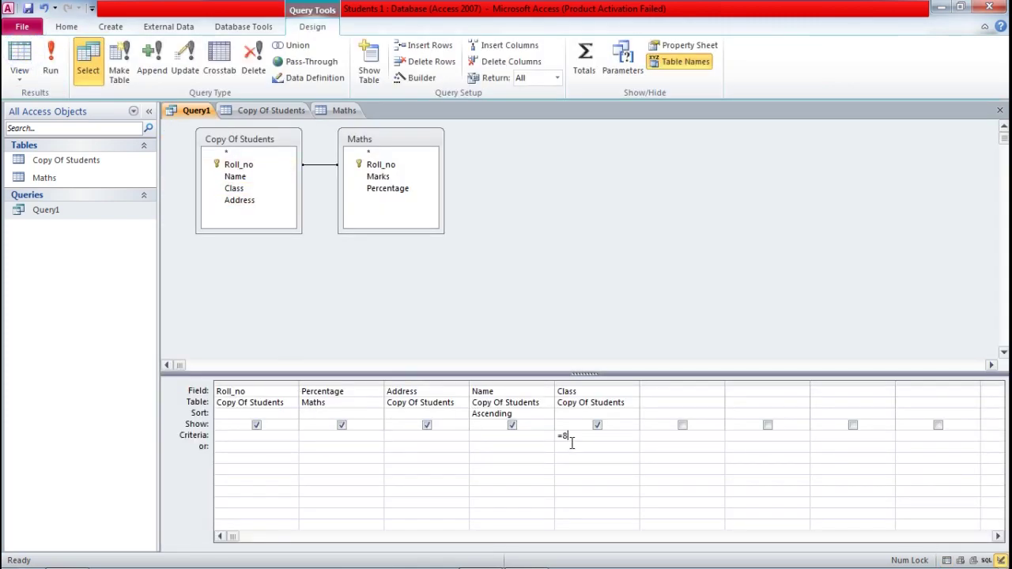
{"action": "left_click", "coordinate": [30, 11]}
{"action": "left_click", "coordinate": [48, 56]}
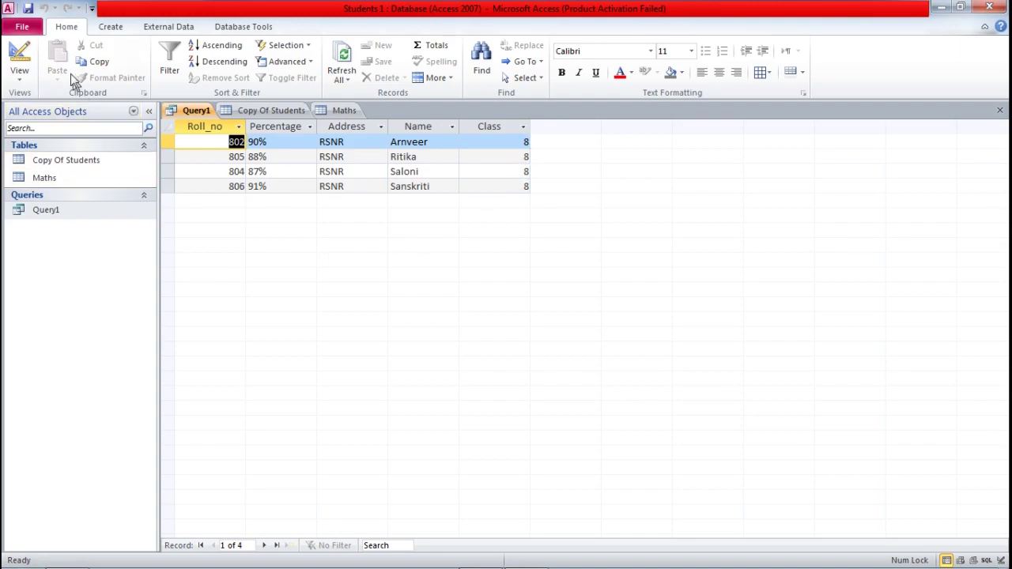
Return Query1 to Design View and read the textbook's steps for sorting, saving and viewing the query in Adobe Reader.
{"action": "left_click", "coordinate": [19, 56]}
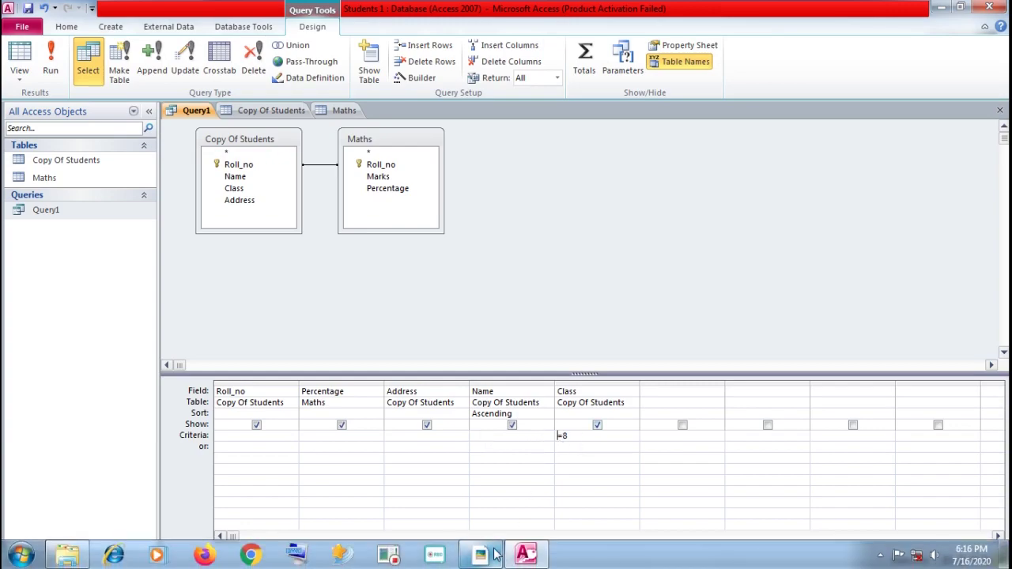
{"action": "left_click", "coordinate": [490, 552]}
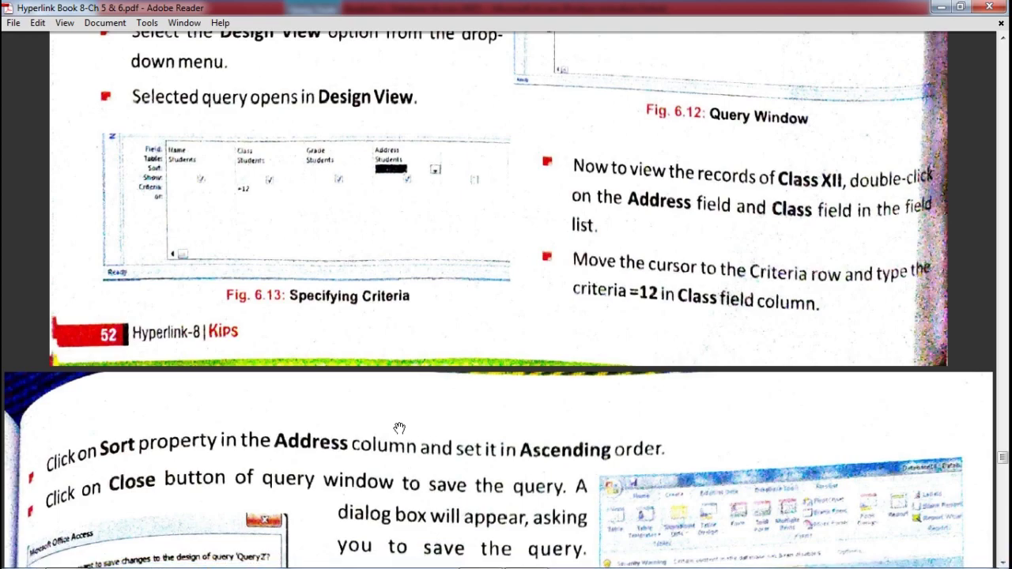
{"action": "scroll", "coordinate": [400, 428], "scroll_direction": "down", "scroll_amount": 3}
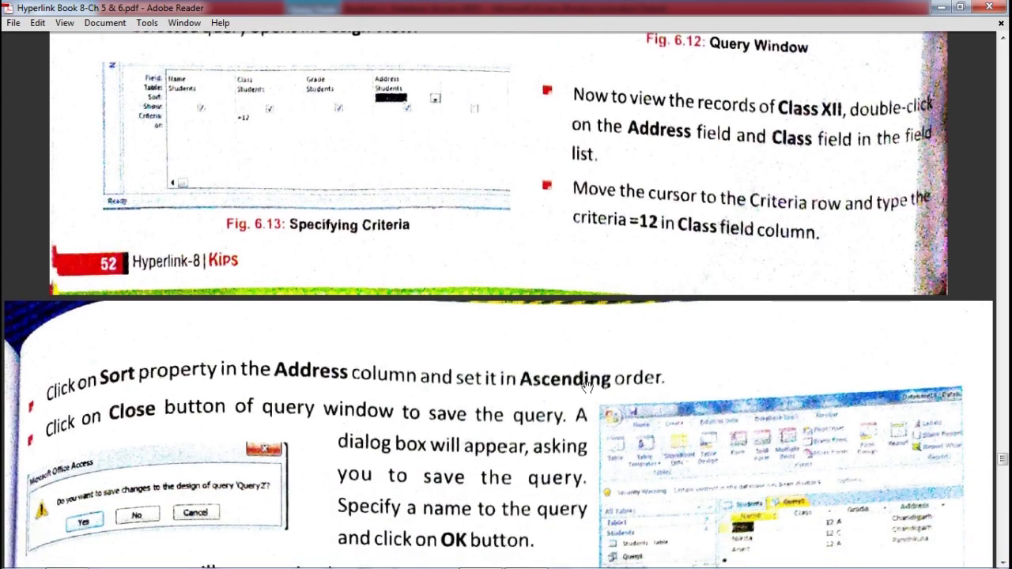
{"action": "scroll", "coordinate": [620, 385], "scroll_direction": "down", "scroll_amount": 3}
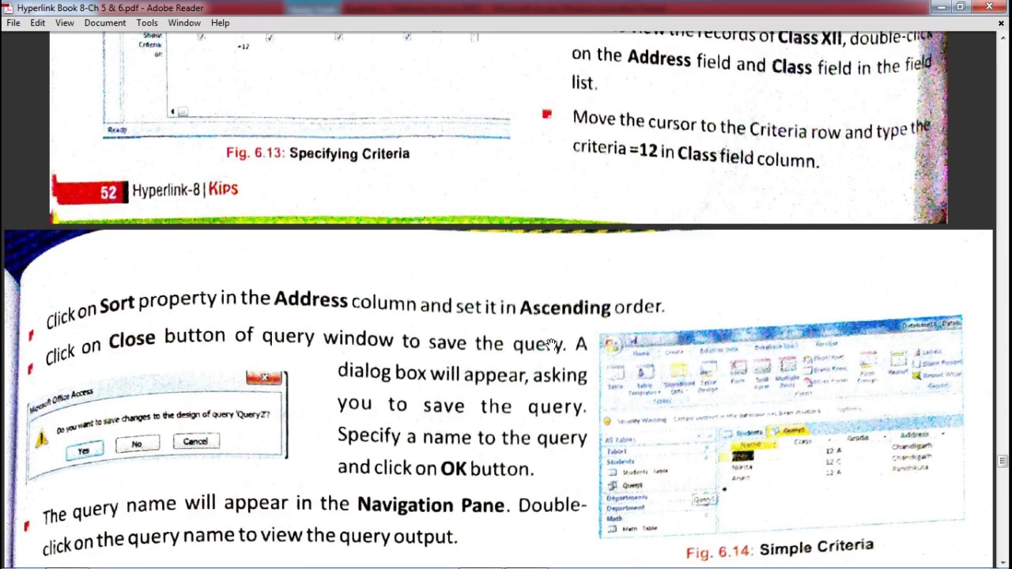
{"action": "scroll", "coordinate": [551, 344], "scroll_direction": "down", "scroll_amount": 1}
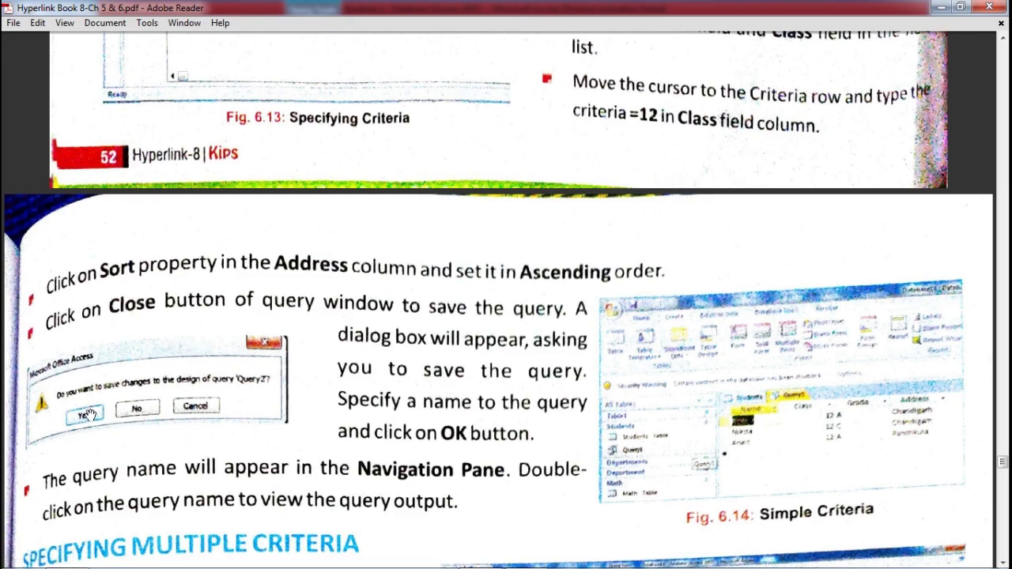
Finish reading the textbook's steps for saving and viewing a query, switch to Microsoft Access and close Query1.
{"action": "scroll", "coordinate": [197, 411], "scroll_direction": "down", "scroll_amount": 2}
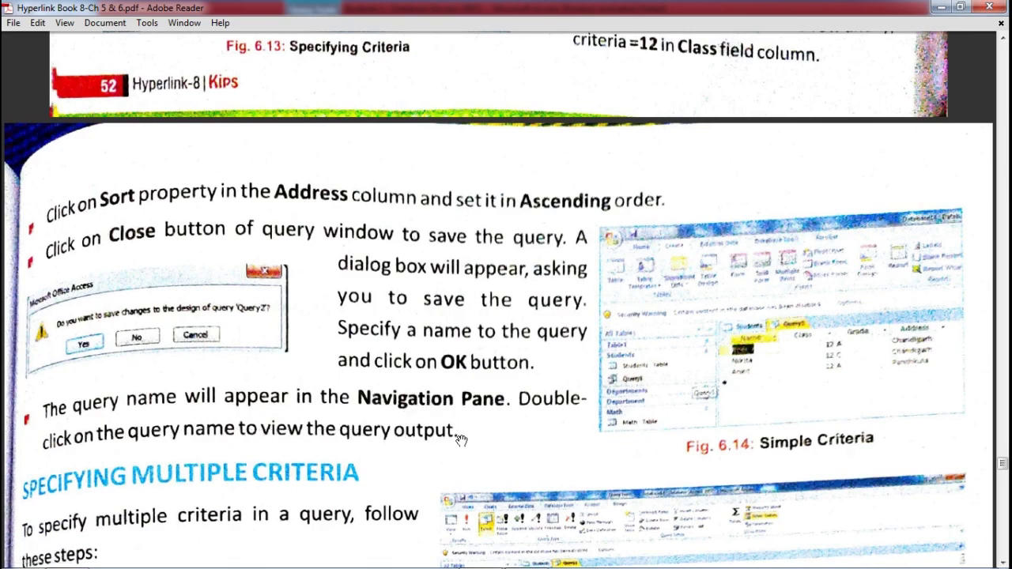
{"action": "mouse_move", "coordinate": [554, 563]}
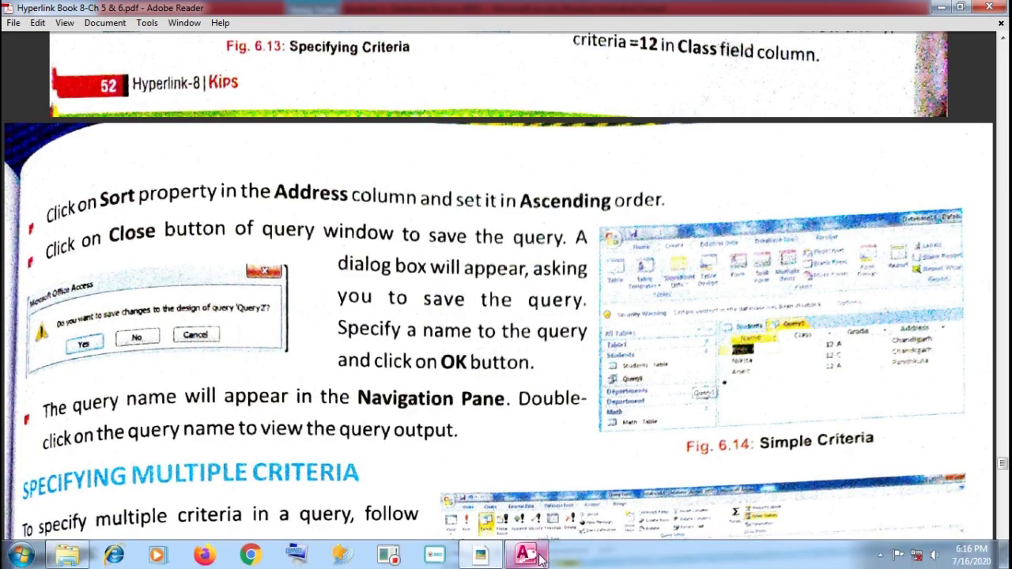
{"action": "left_click", "coordinate": [510, 548]}
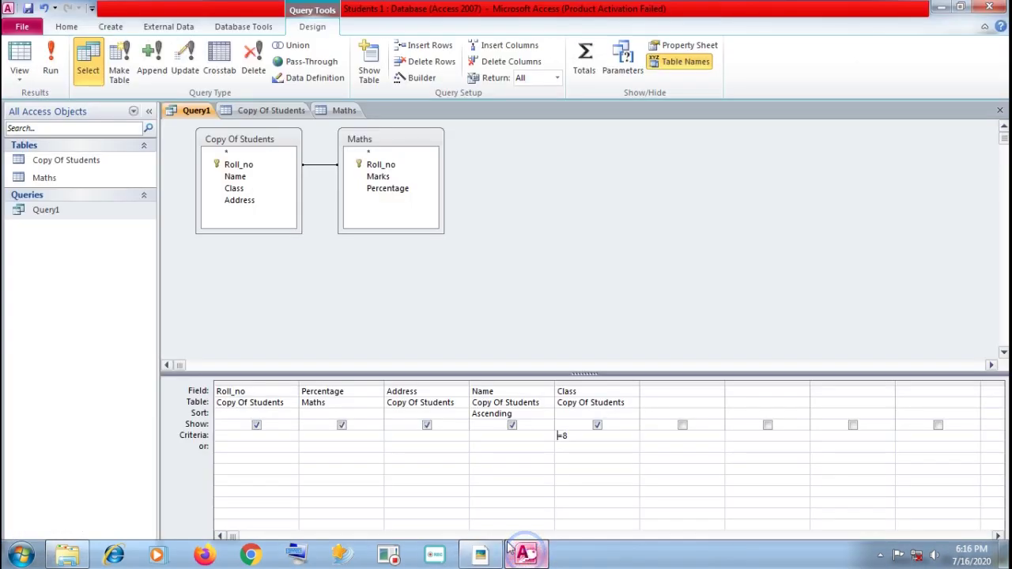
{"action": "right_click", "coordinate": [204, 114]}
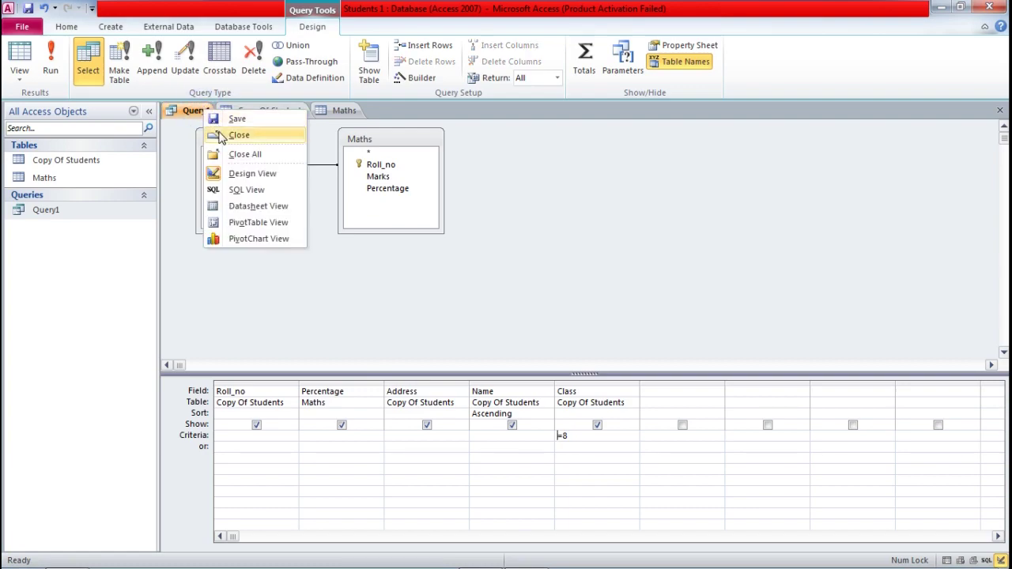
{"action": "left_click", "coordinate": [238, 135]}
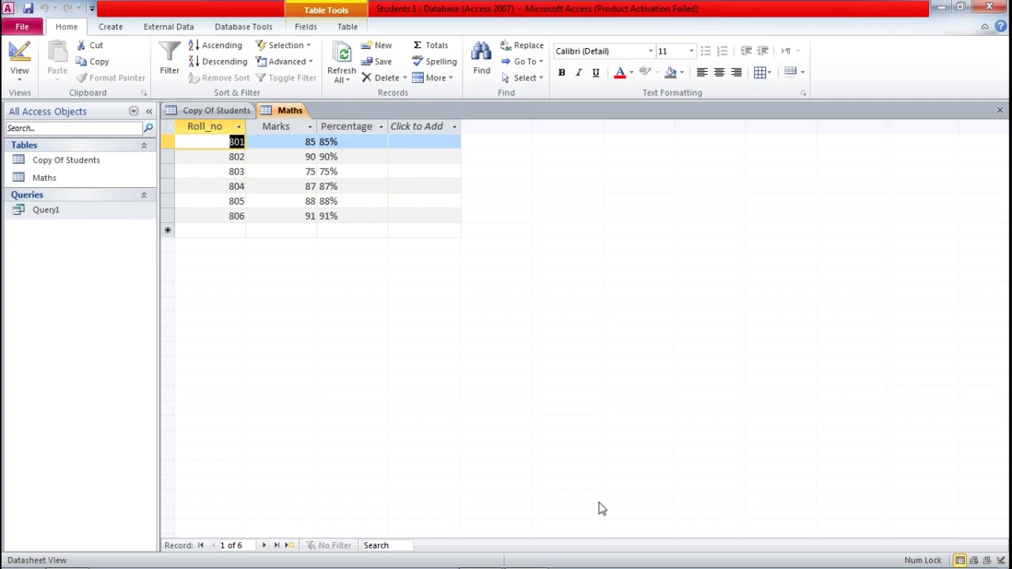
Switch to Adobe Reader and read the textbook's section on specifying multiple criteria with the Criteria and Or rows.
{"action": "left_click", "coordinate": [531, 552]}
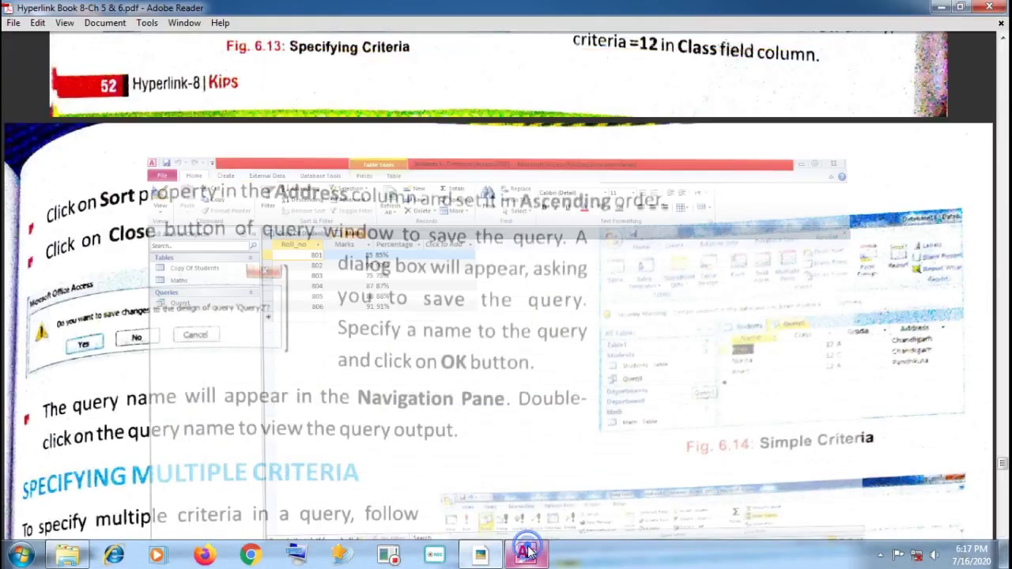
{"action": "scroll", "coordinate": [424, 470], "scroll_direction": "down", "scroll_amount": 3}
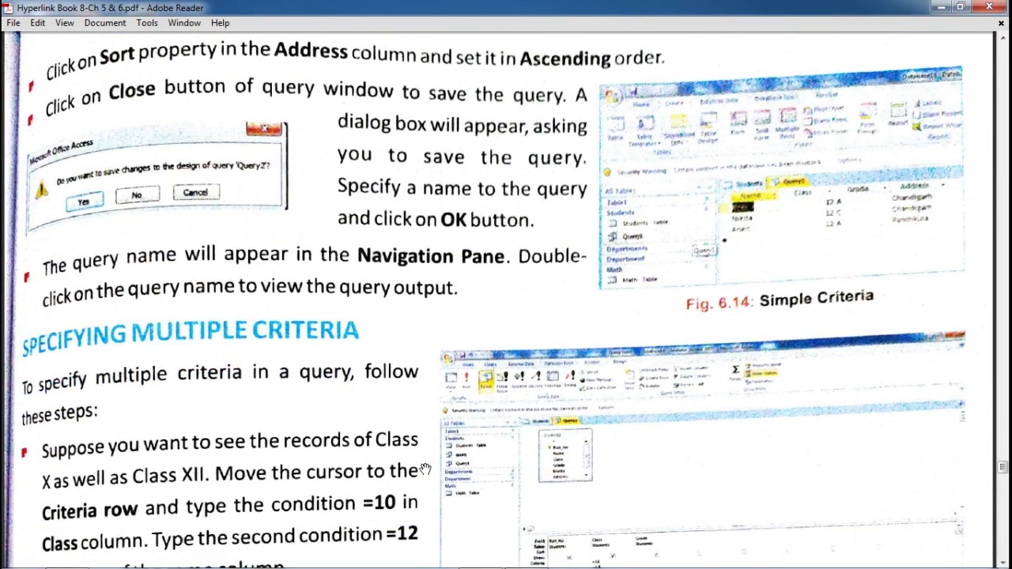
{"action": "scroll", "coordinate": [425, 470], "scroll_direction": "down", "scroll_amount": 1}
{"action": "scroll", "coordinate": [424, 470], "scroll_direction": "down", "scroll_amount": 2}
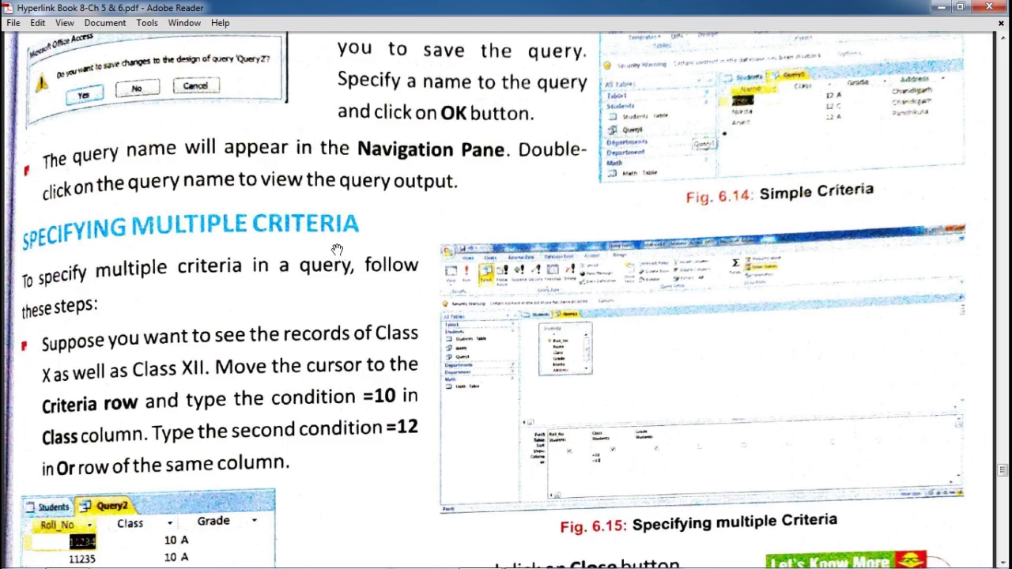
{"action": "scroll", "coordinate": [310, 307], "scroll_direction": "down", "scroll_amount": 1}
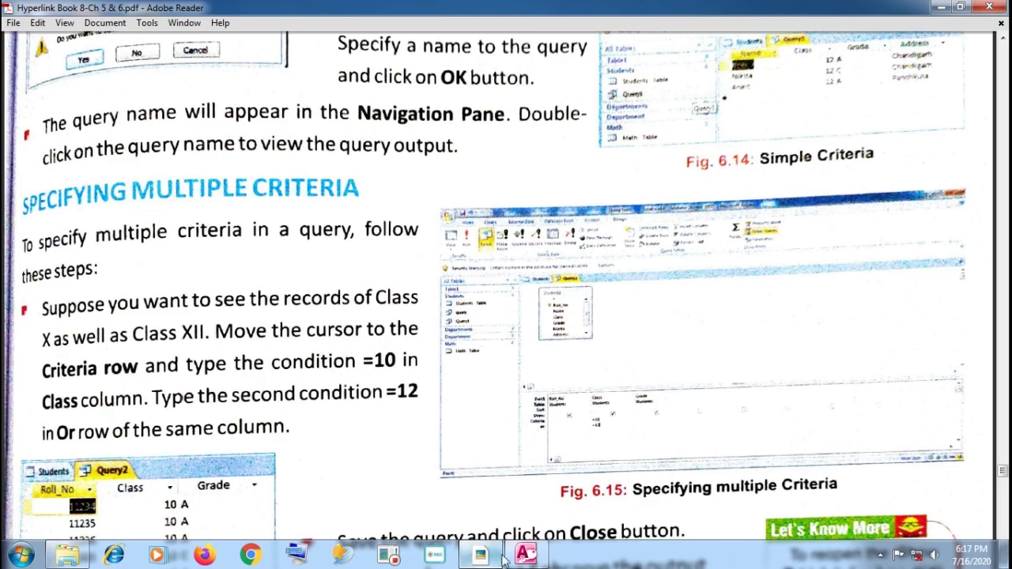
In Microsoft Access, reopen Query1 in Design View and set the Class criterion to =7.
{"action": "left_click", "coordinate": [525, 554]}
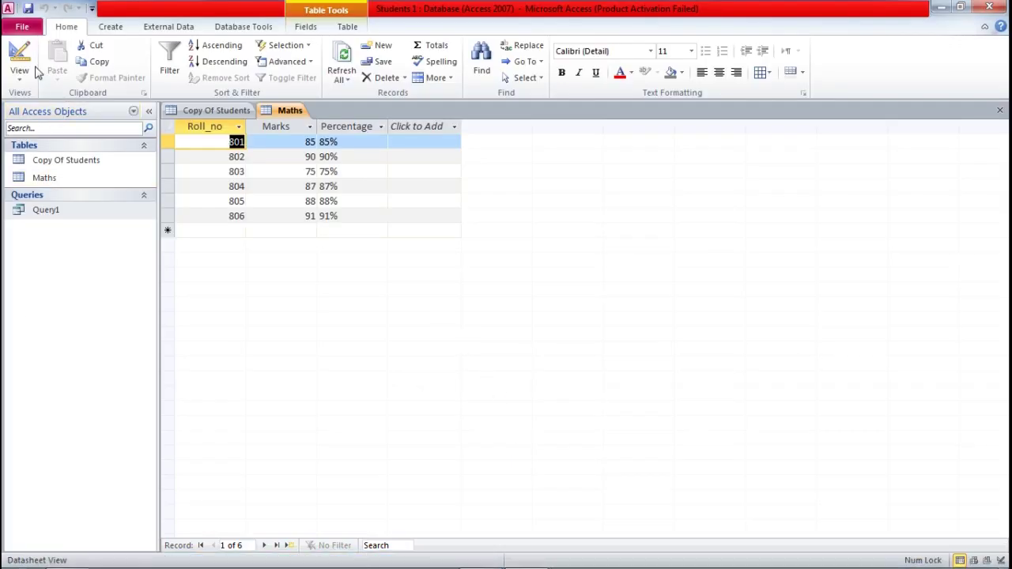
{"action": "left_click", "coordinate": [20, 54]}
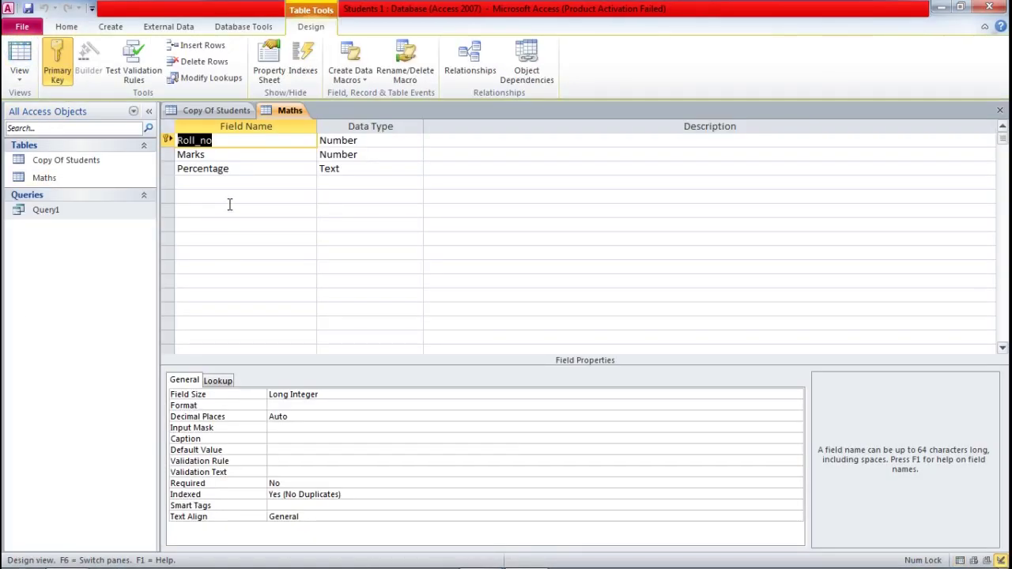
{"action": "left_click", "coordinate": [19, 52]}
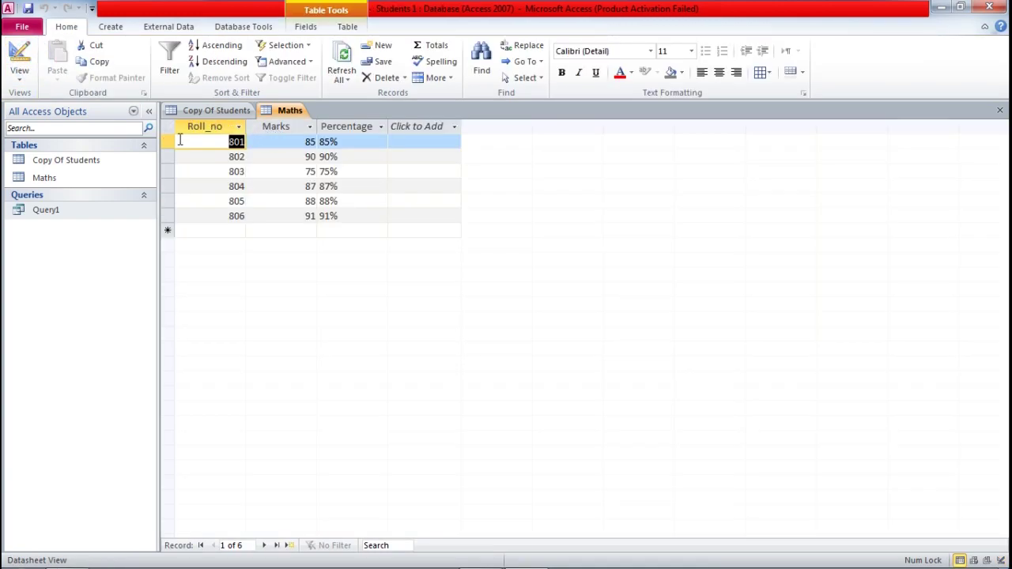
{"action": "double_click", "coordinate": [89, 212]}
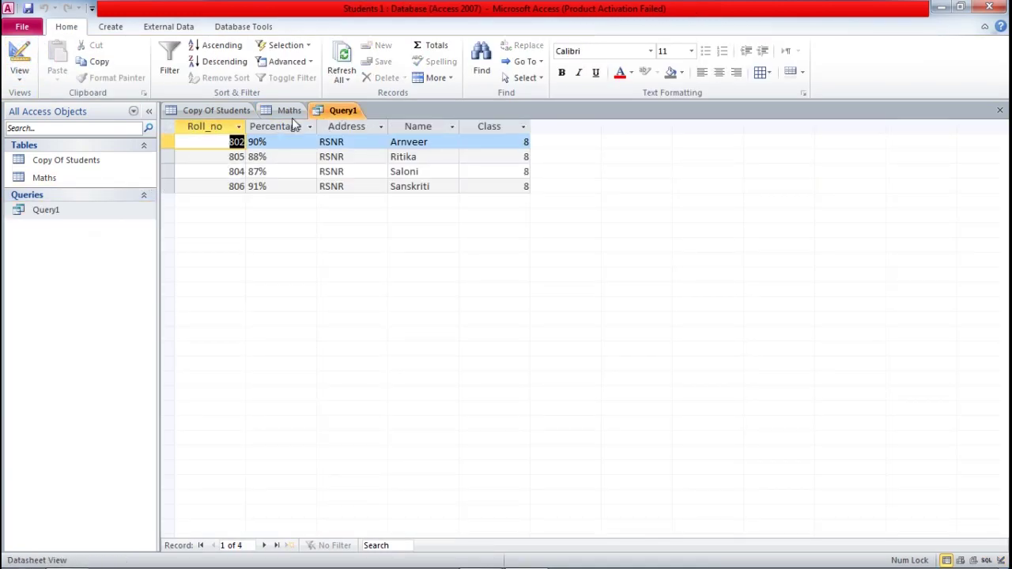
{"action": "left_click", "coordinate": [19, 52]}
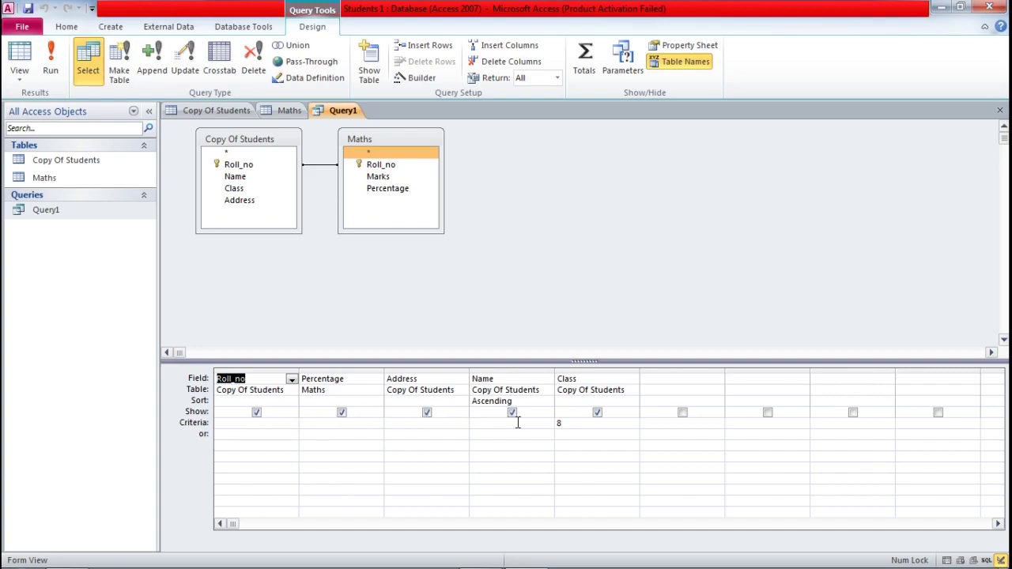
{"action": "left_click", "coordinate": [575, 427]}
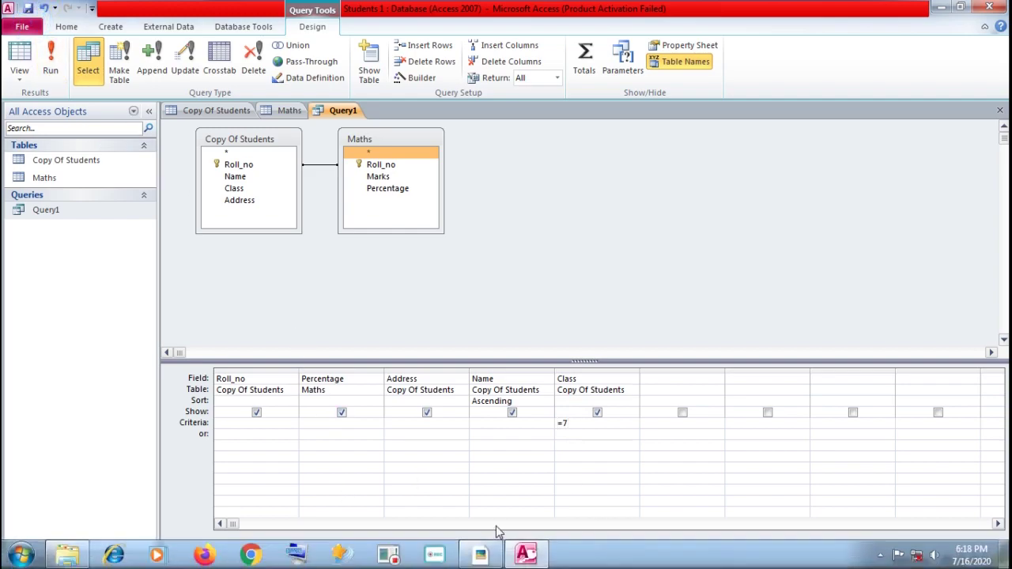
Check the textbook's Or row instruction, add =8 in the Or row of Query1's Class column and run the query.
{"action": "left_click", "coordinate": [490, 553]}
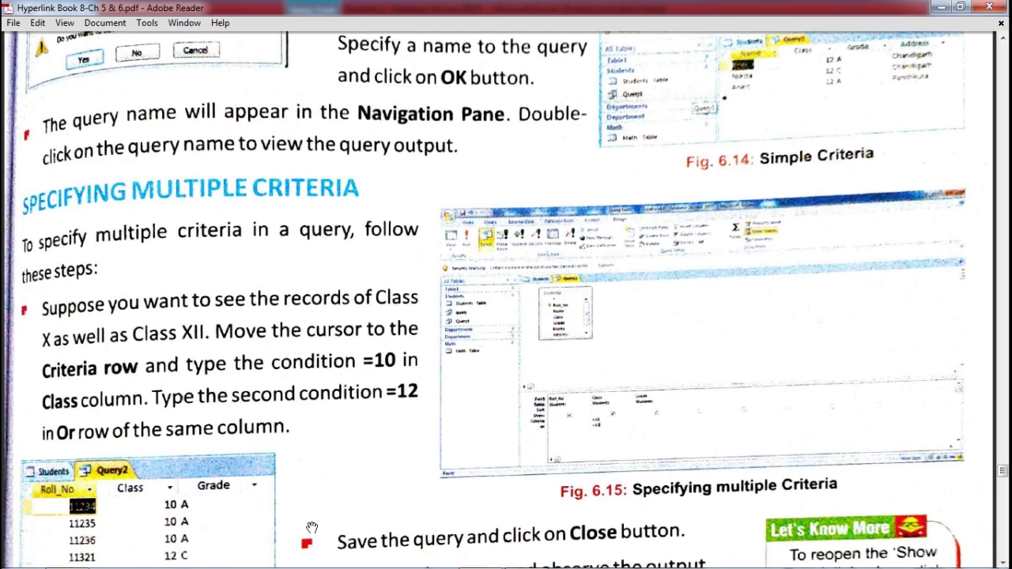
{"action": "left_click", "coordinate": [523, 556]}
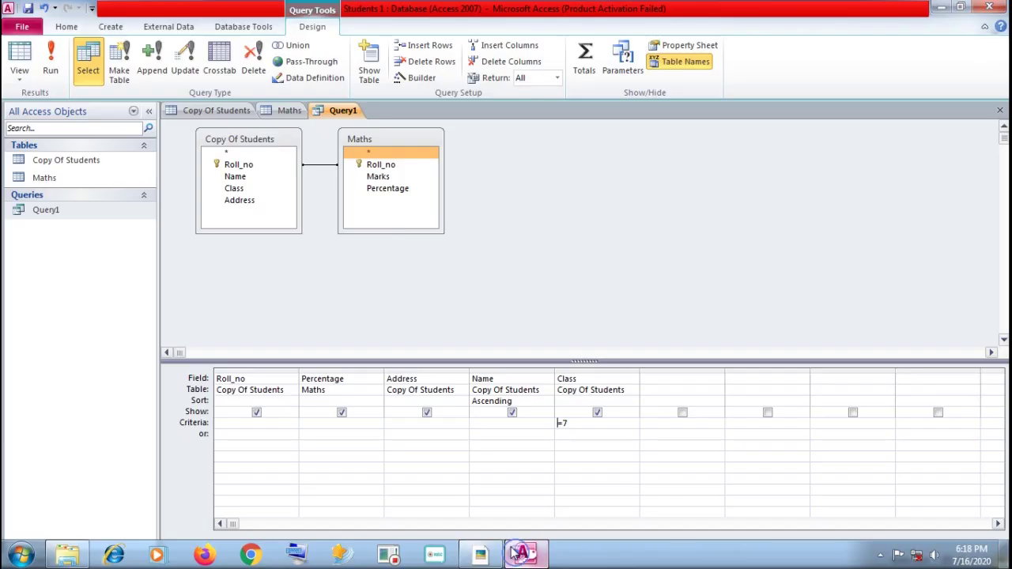
{"action": "left_click", "coordinate": [202, 443]}
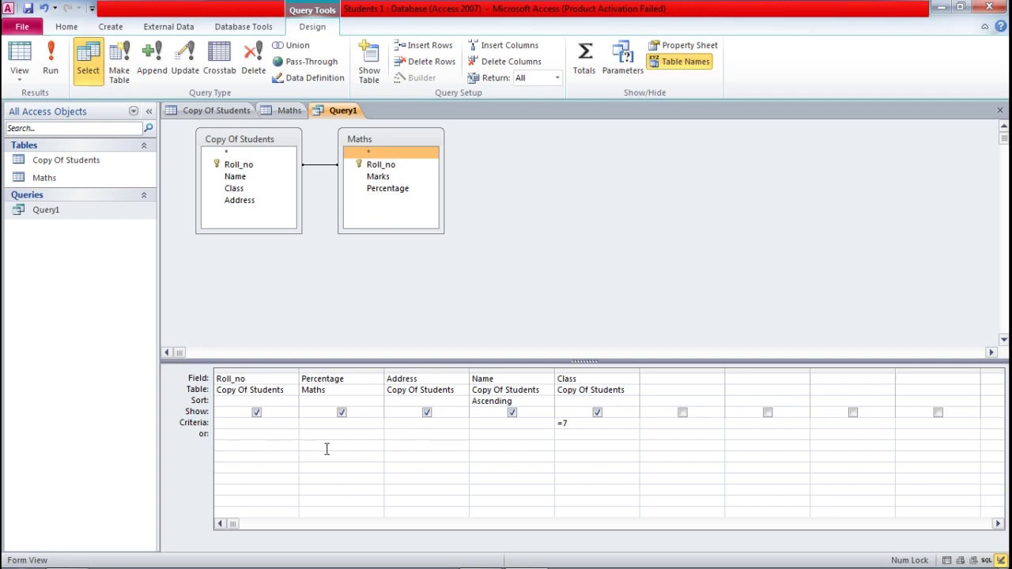
{"action": "left_click", "coordinate": [576, 433]}
{"action": "left_click", "coordinate": [51, 55]}
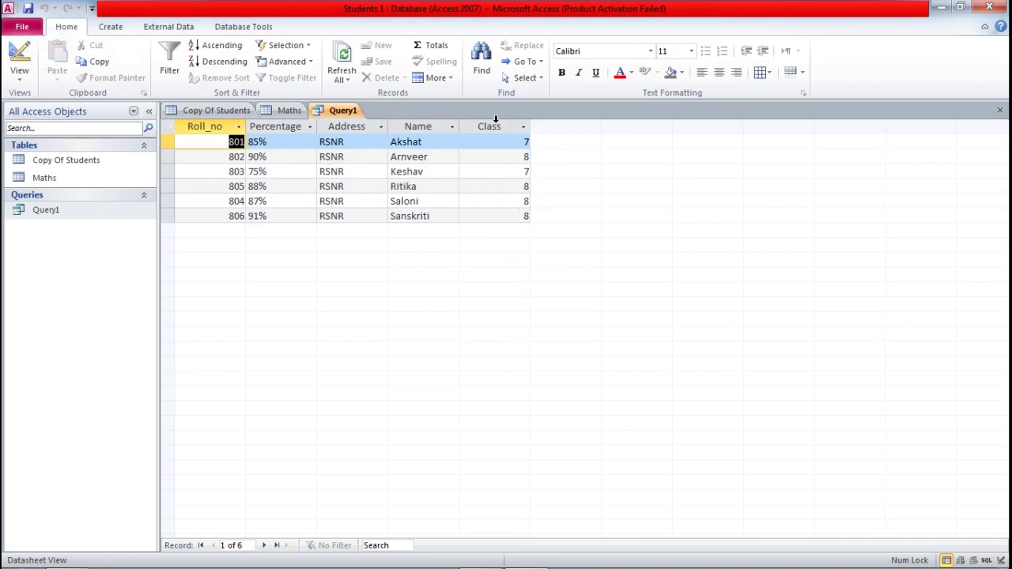
Switch to Adobe Reader and read the textbook's remaining multiple-criteria steps on saving, closing and running the query.
{"action": "left_click", "coordinate": [480, 555]}
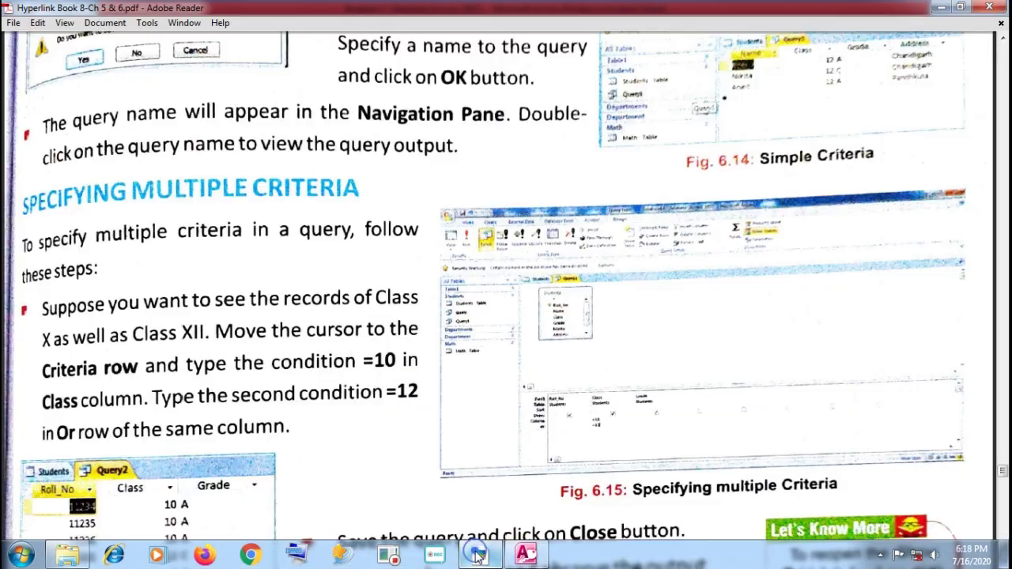
{"action": "scroll", "coordinate": [390, 457], "scroll_direction": "down", "scroll_amount": 3}
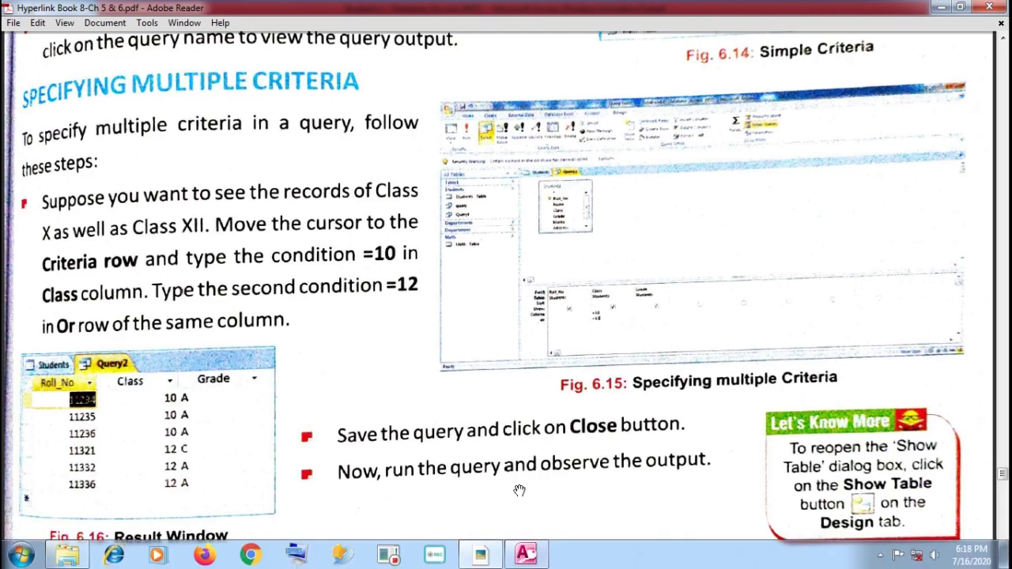
{"action": "scroll", "coordinate": [522, 470], "scroll_direction": "down", "scroll_amount": 2}
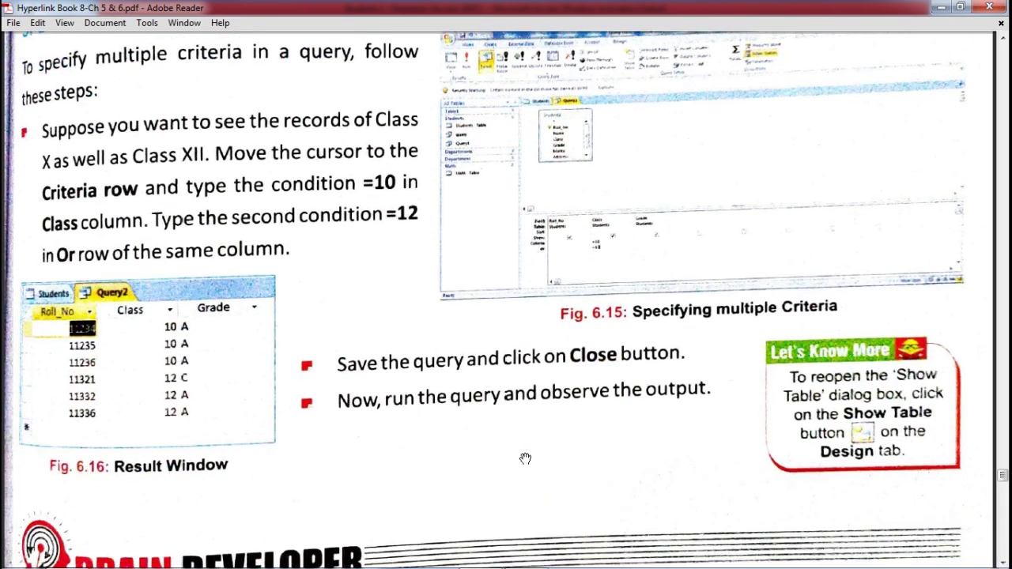
{"action": "scroll", "coordinate": [525, 459], "scroll_direction": "down", "scroll_amount": 1}
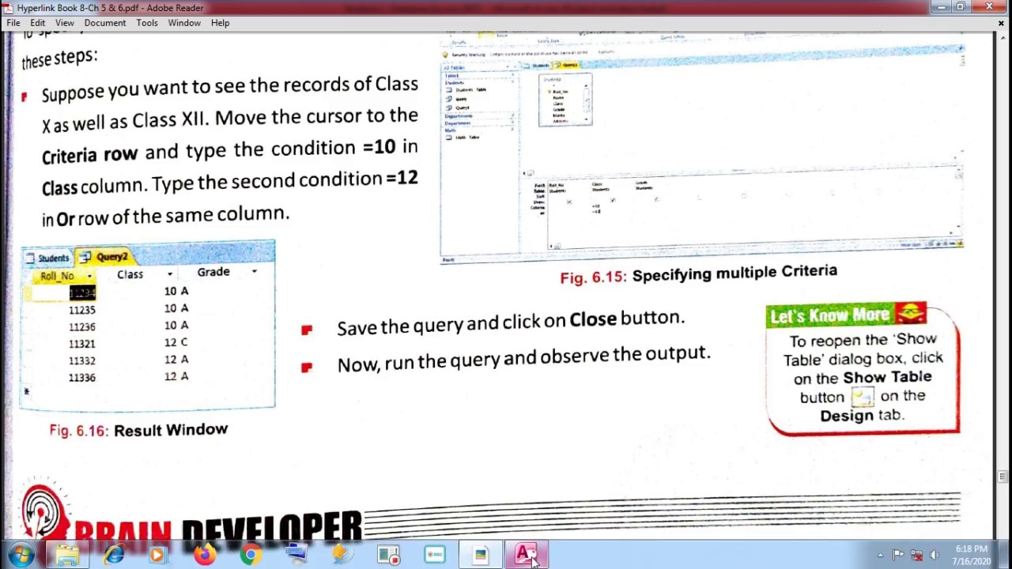
In Microsoft Access, return Query1 to Design View, save and close it, and reopen it to view its output.
{"action": "left_click", "coordinate": [524, 562]}
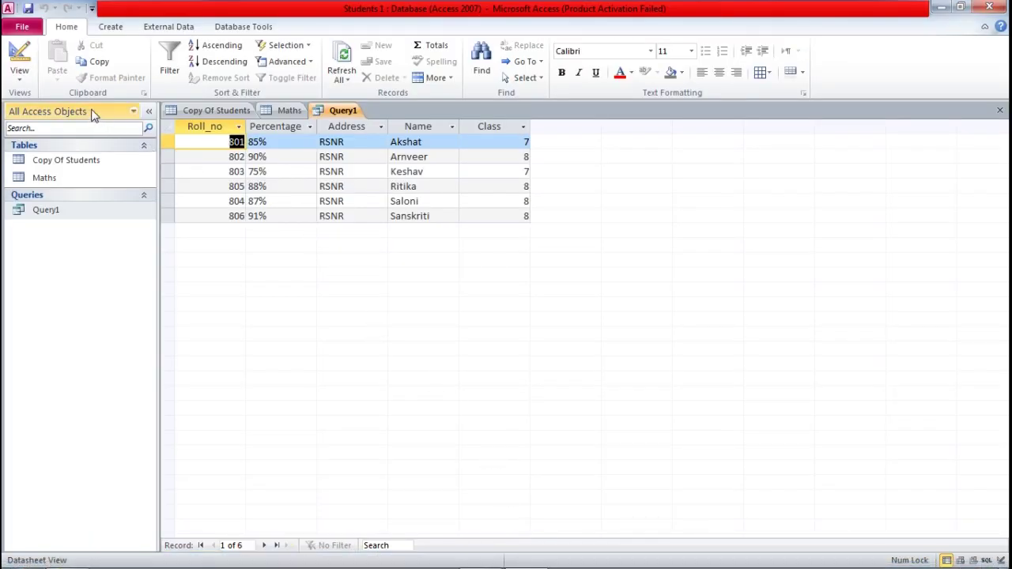
{"action": "left_click", "coordinate": [21, 60]}
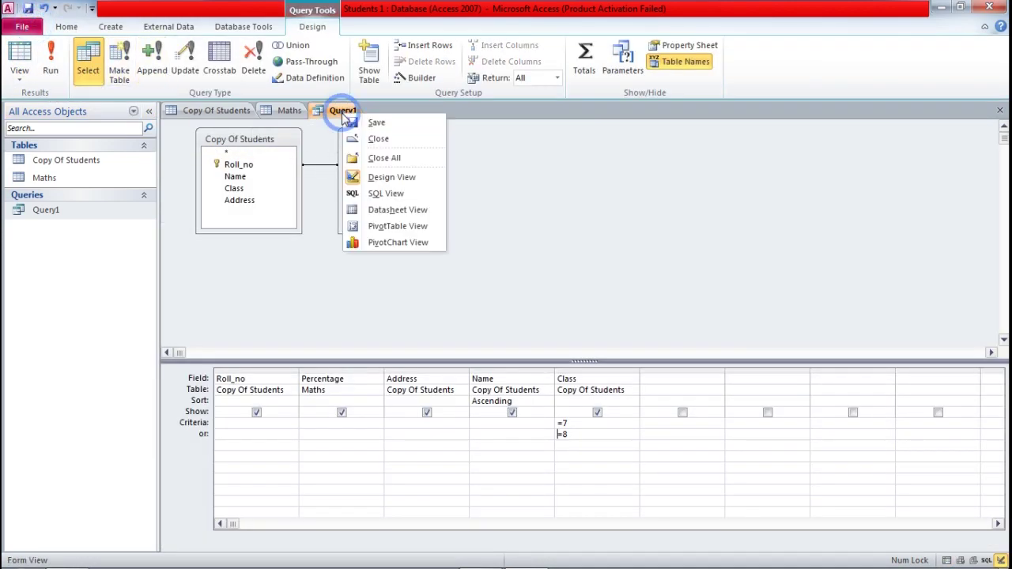
{"action": "left_click", "coordinate": [376, 138]}
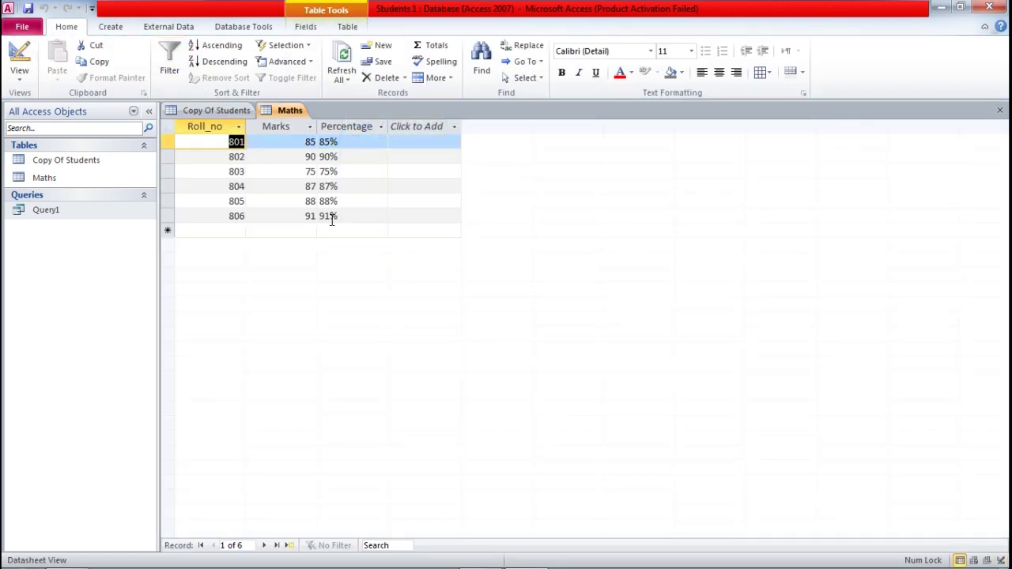
{"action": "double_click", "coordinate": [85, 214]}
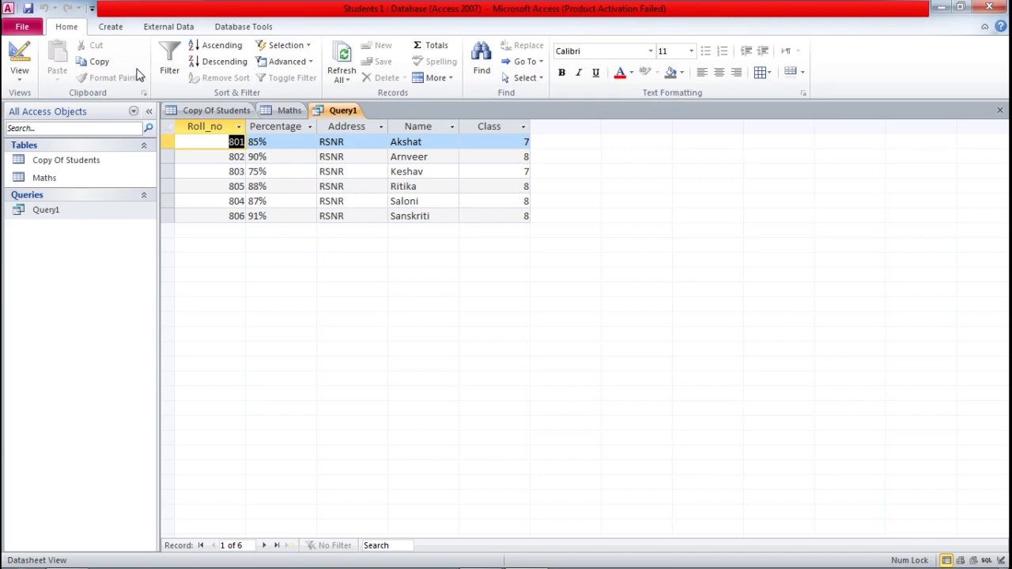
Display Query1 in Design View, open the Show Table dialog to view the available tables, and close it.
{"action": "left_click", "coordinate": [21, 62]}
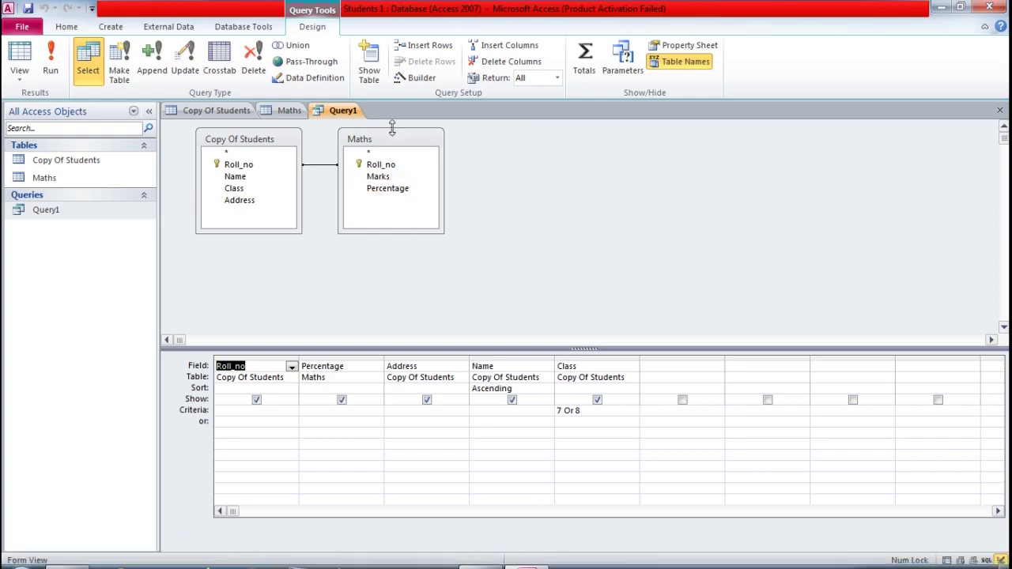
{"action": "left_click", "coordinate": [372, 75]}
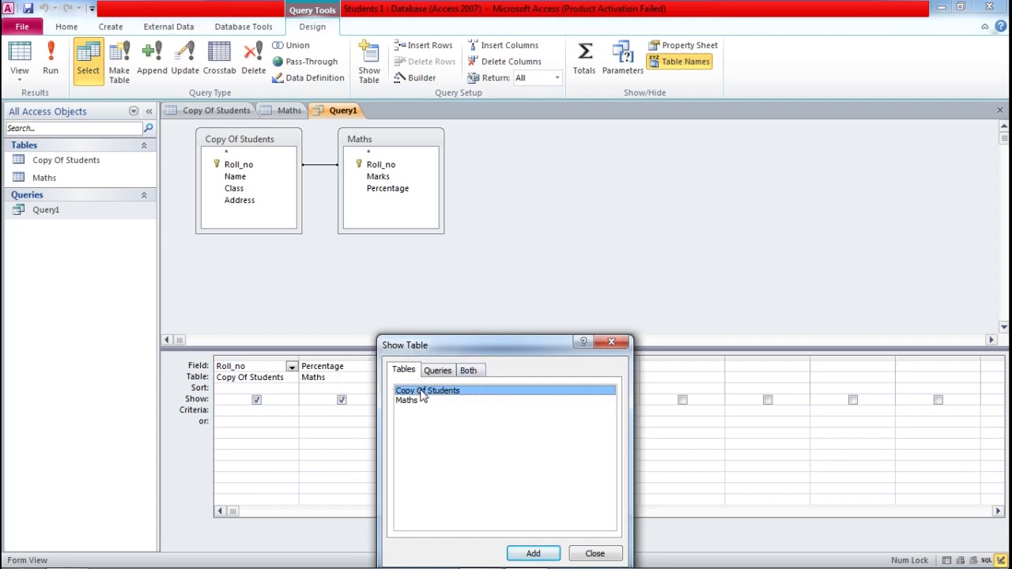
{"action": "left_click", "coordinate": [595, 554]}
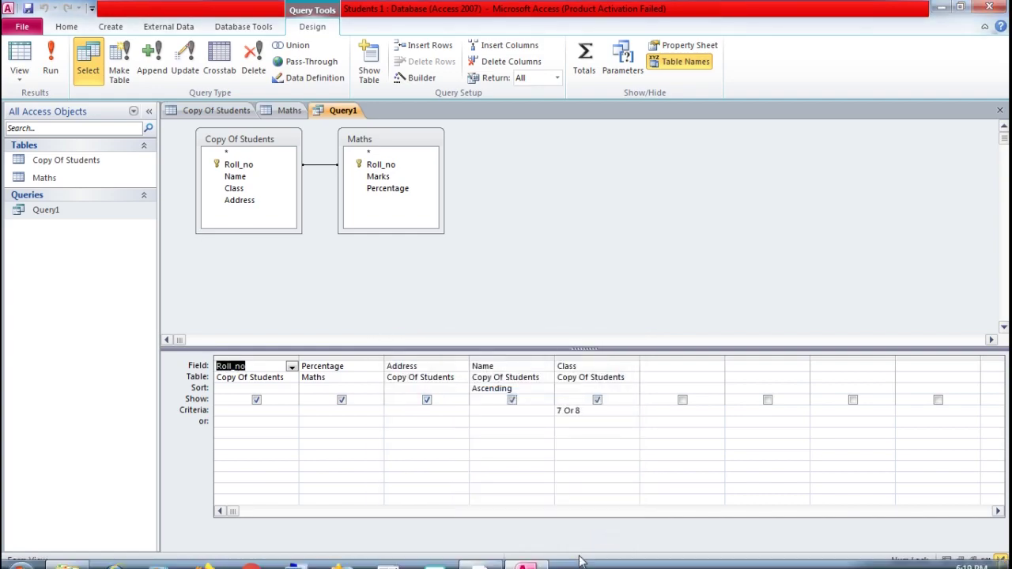
Switch to Adobe Reader and view the end of the multiple-criteria section and the start of the Brain Developer exercises.
{"action": "left_click", "coordinate": [496, 558]}
{"action": "scroll", "coordinate": [408, 349], "scroll_direction": "down", "scroll_amount": 2}
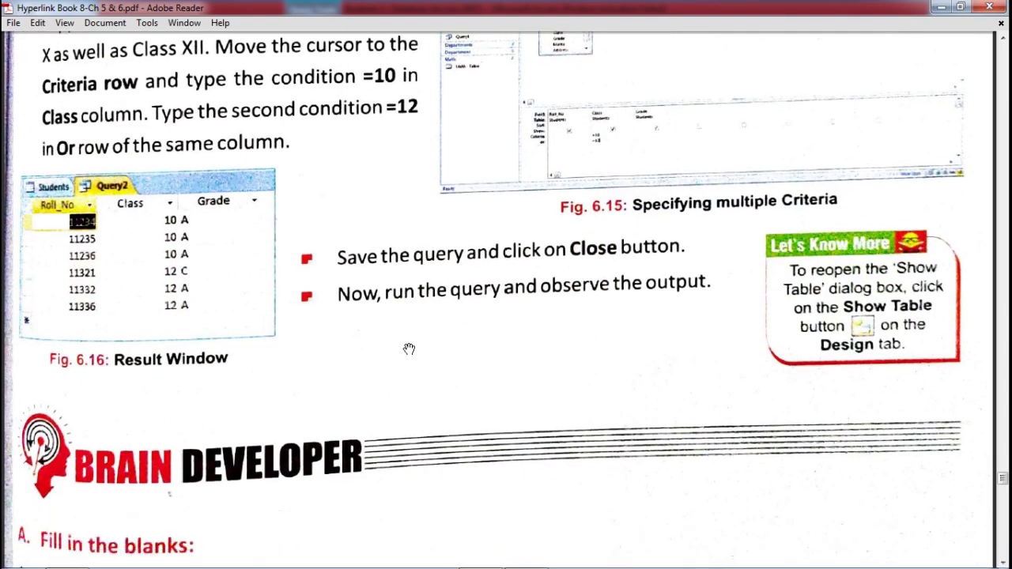
{"action": "scroll", "coordinate": [409, 348], "scroll_direction": "down", "scroll_amount": 1}
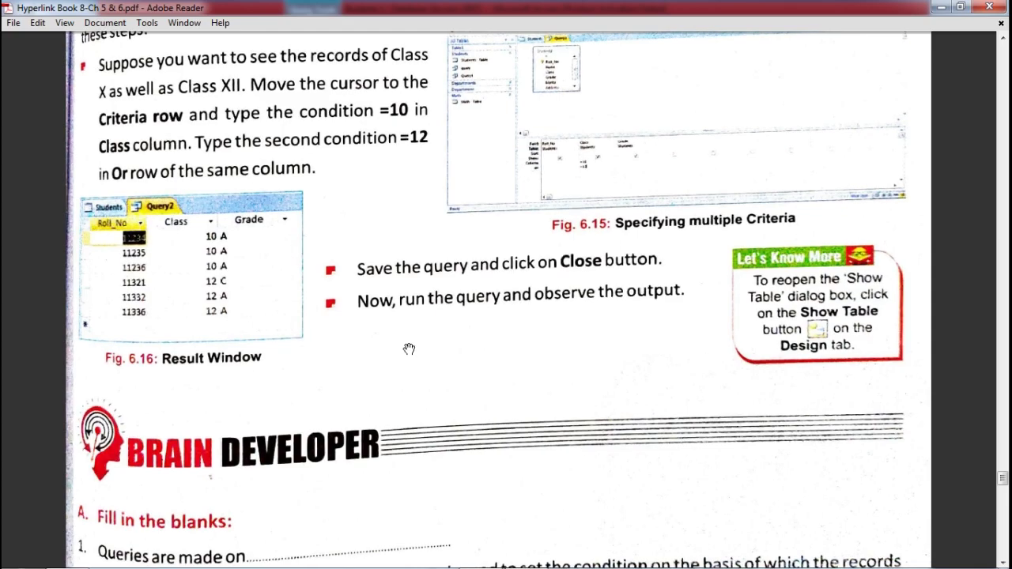